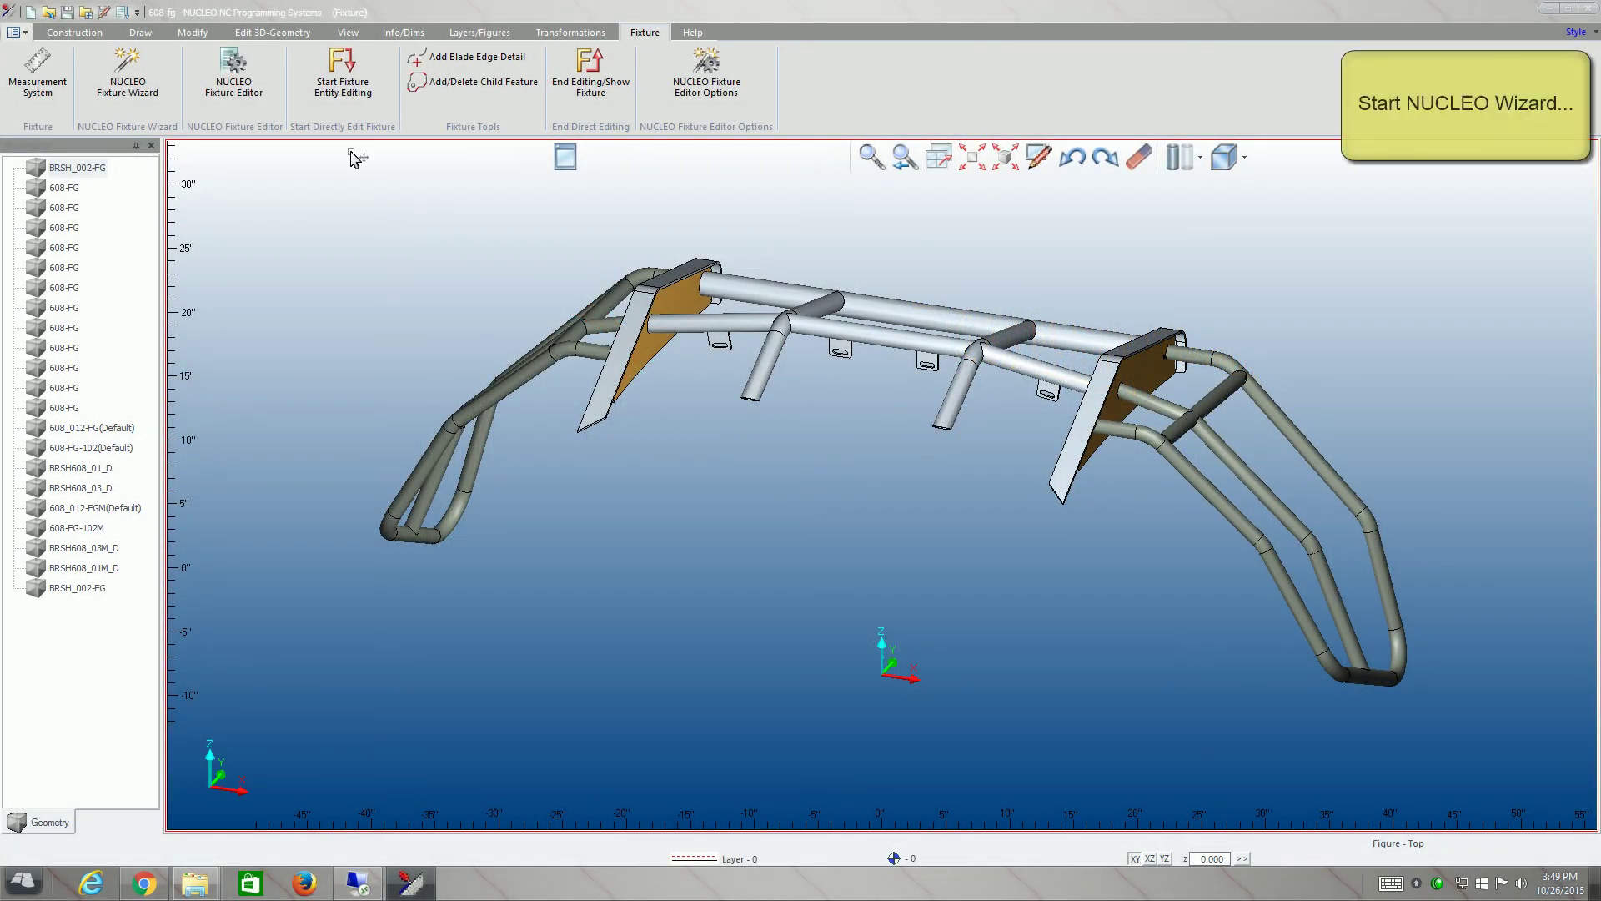
- Start the fixture wizard with the part centred and choose gauge 11 (0.1196") material
click(129, 71)
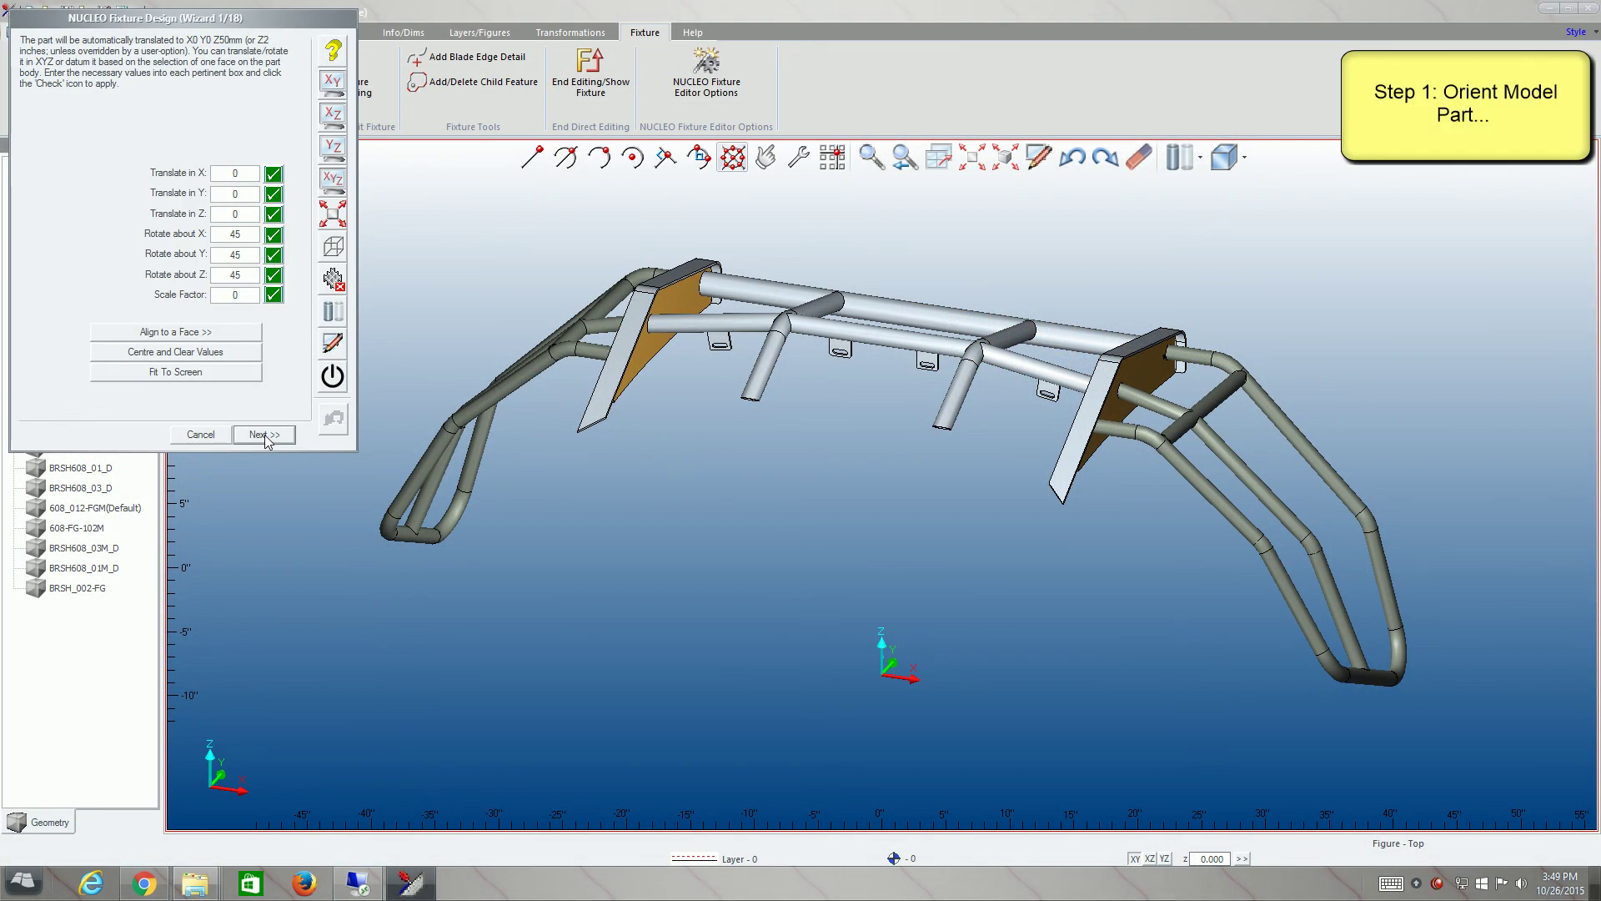
click(227, 353)
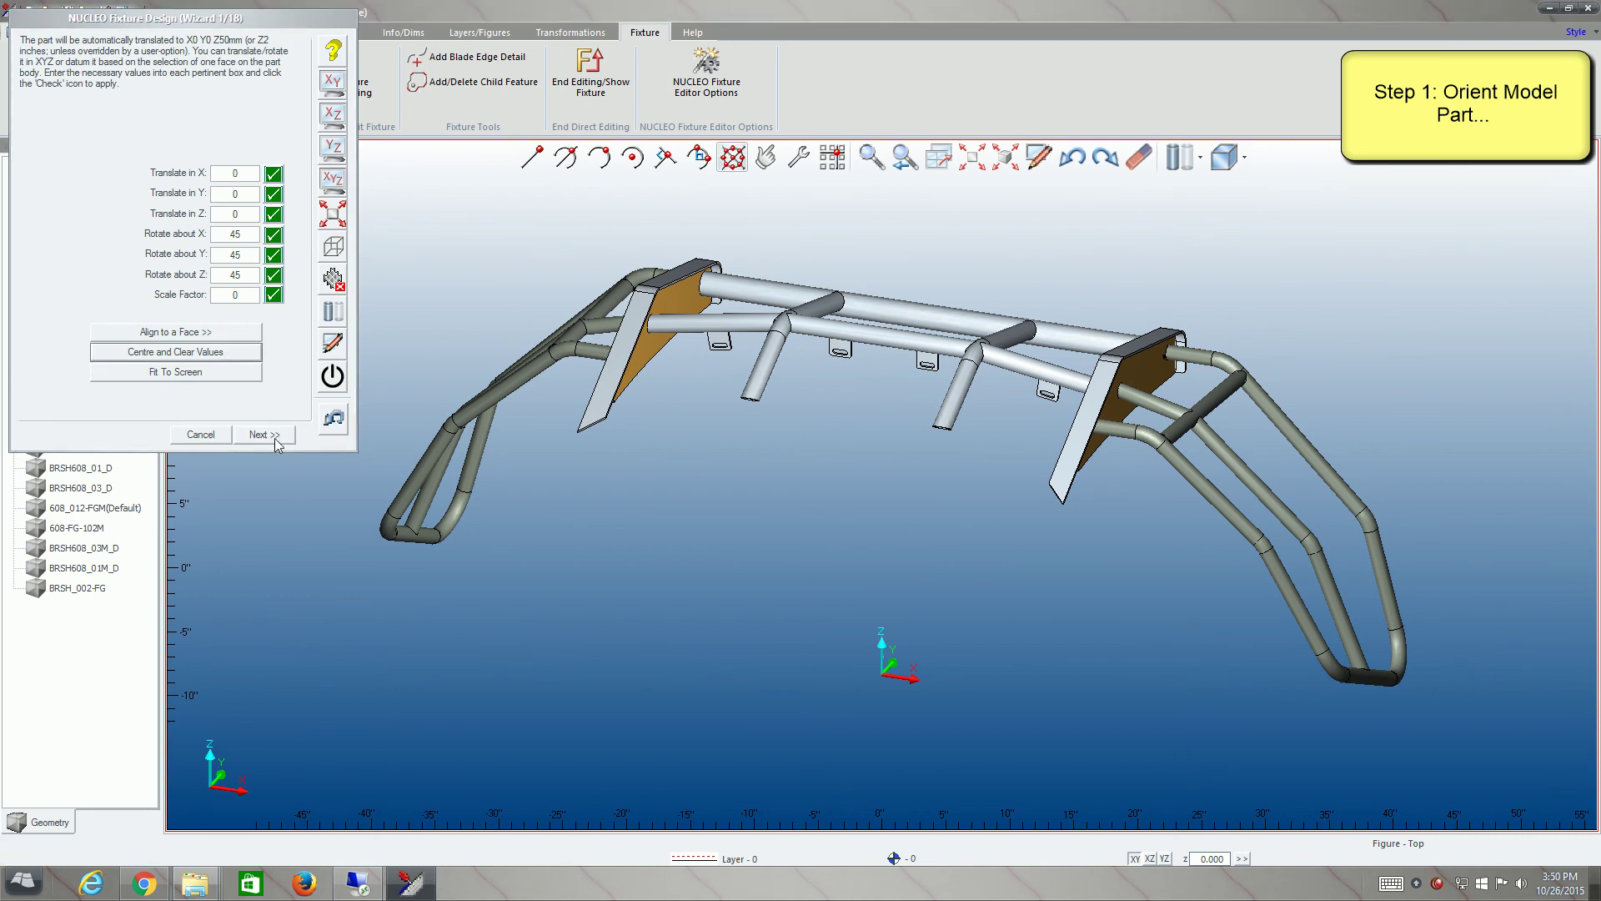
click(265, 435)
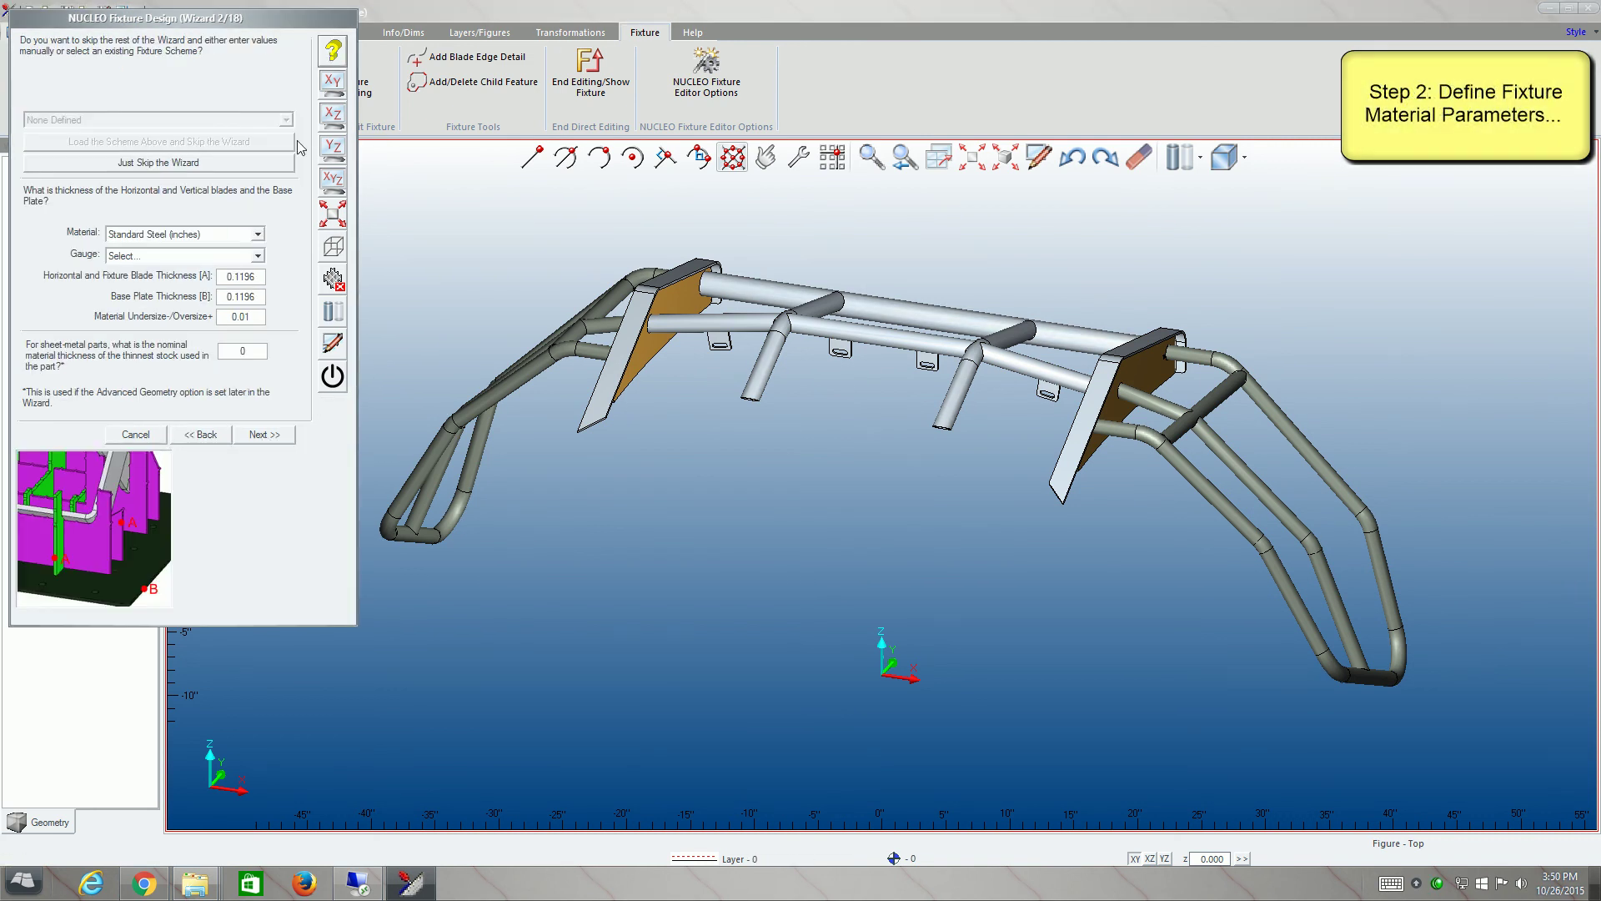
click(258, 255)
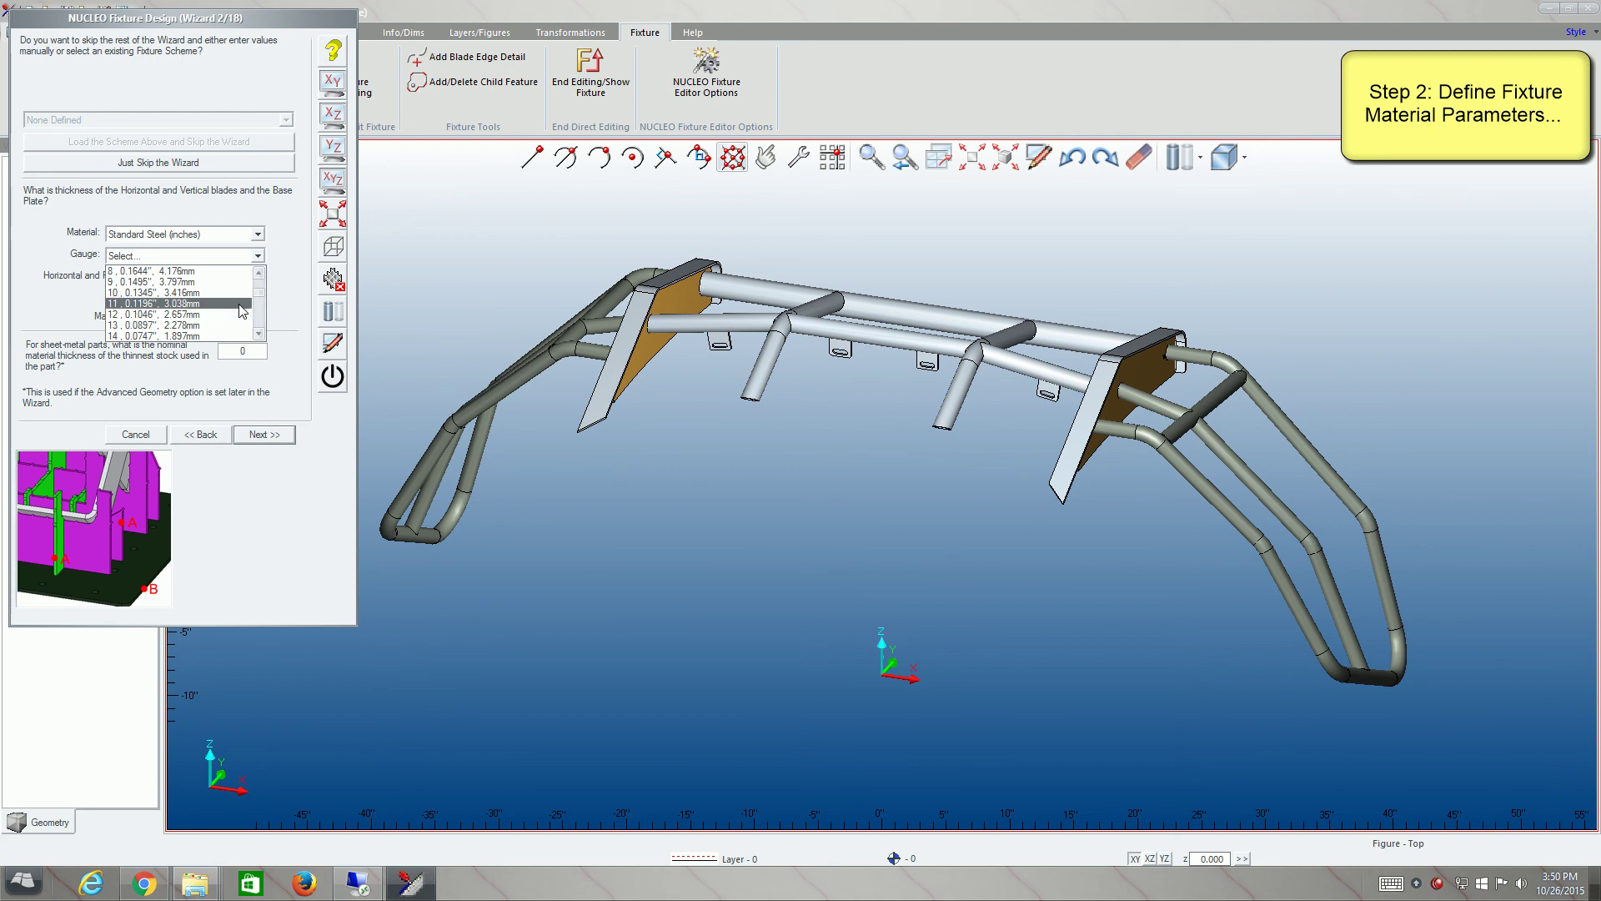
click(242, 304)
- Set base plate thickness 0.25 and stock 0.01, continuing to step 5 bounding limits
drag(258, 301, 200, 300)
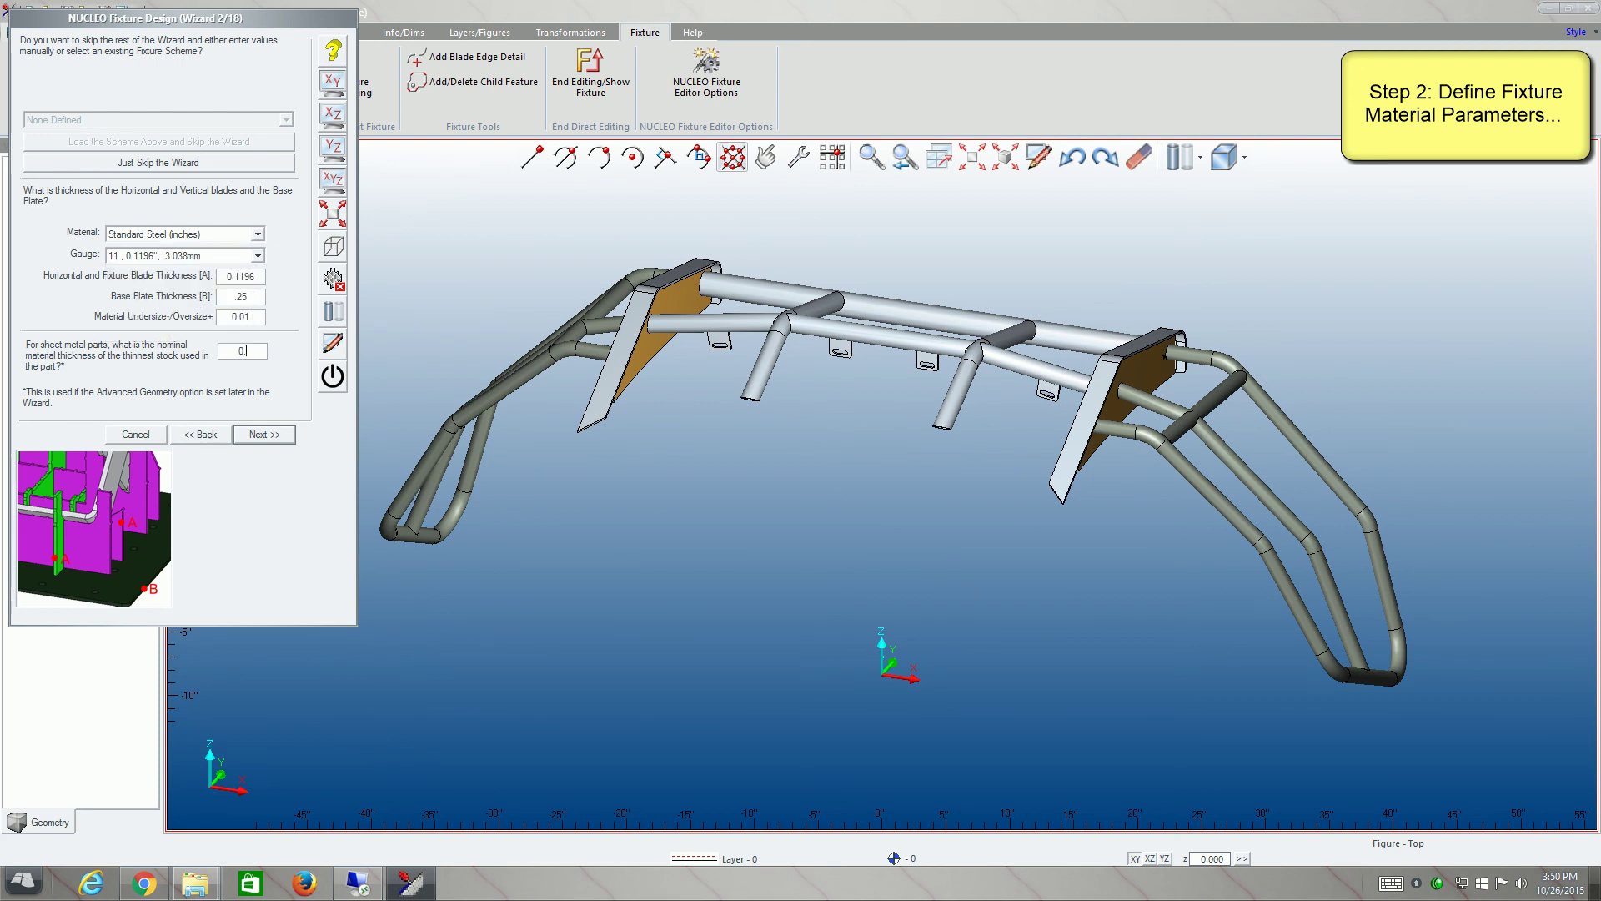
text(01)
click(266, 437)
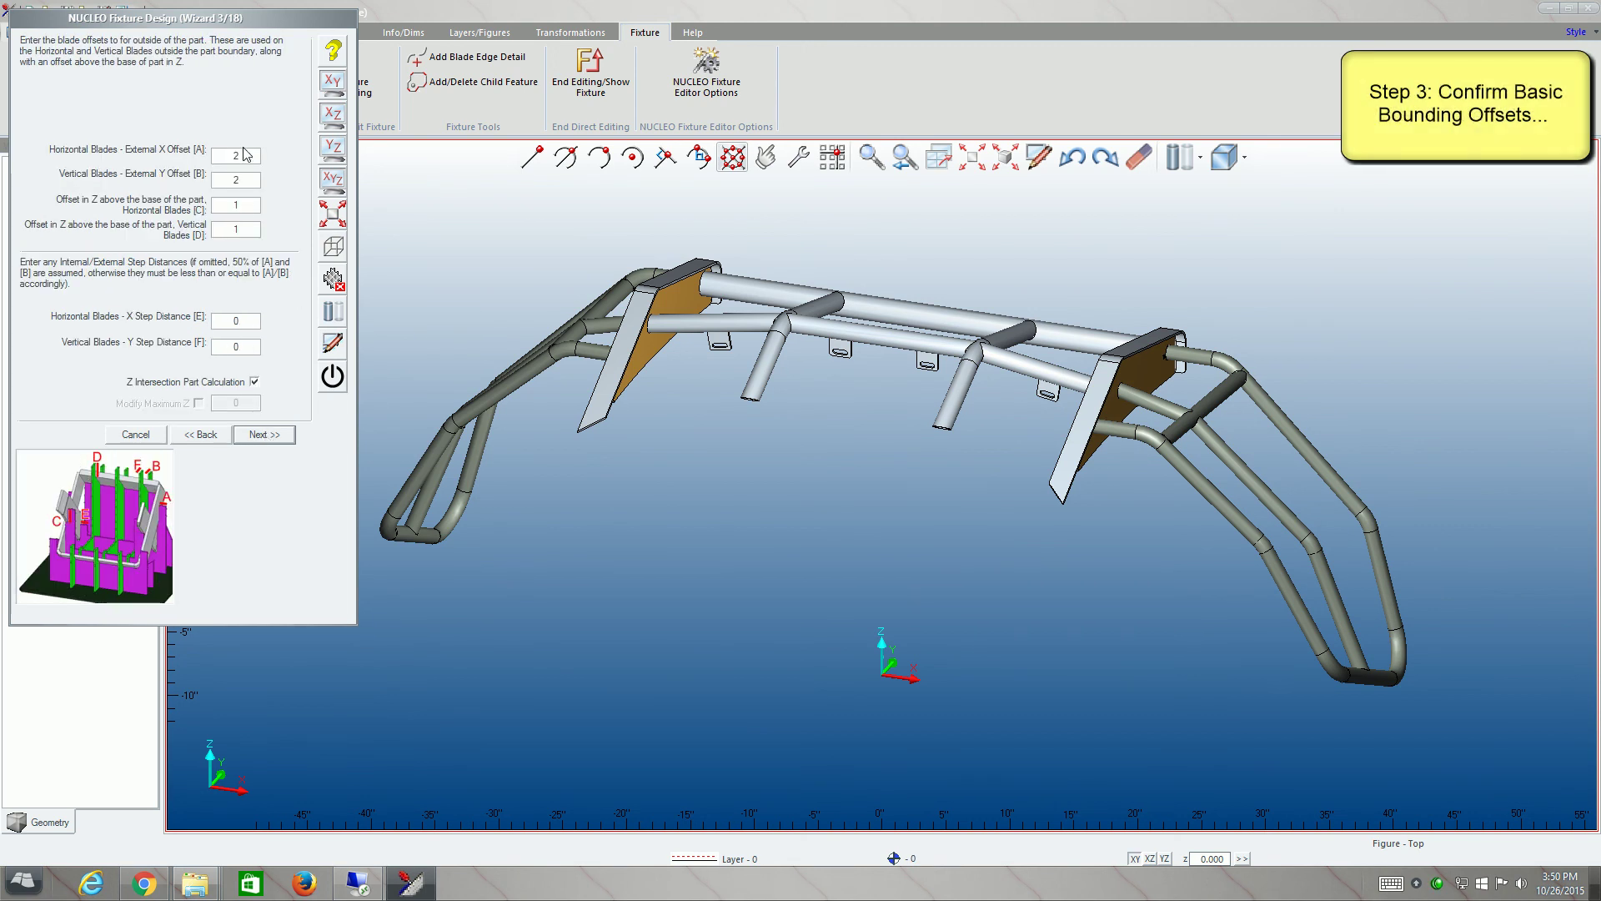
click(267, 437)
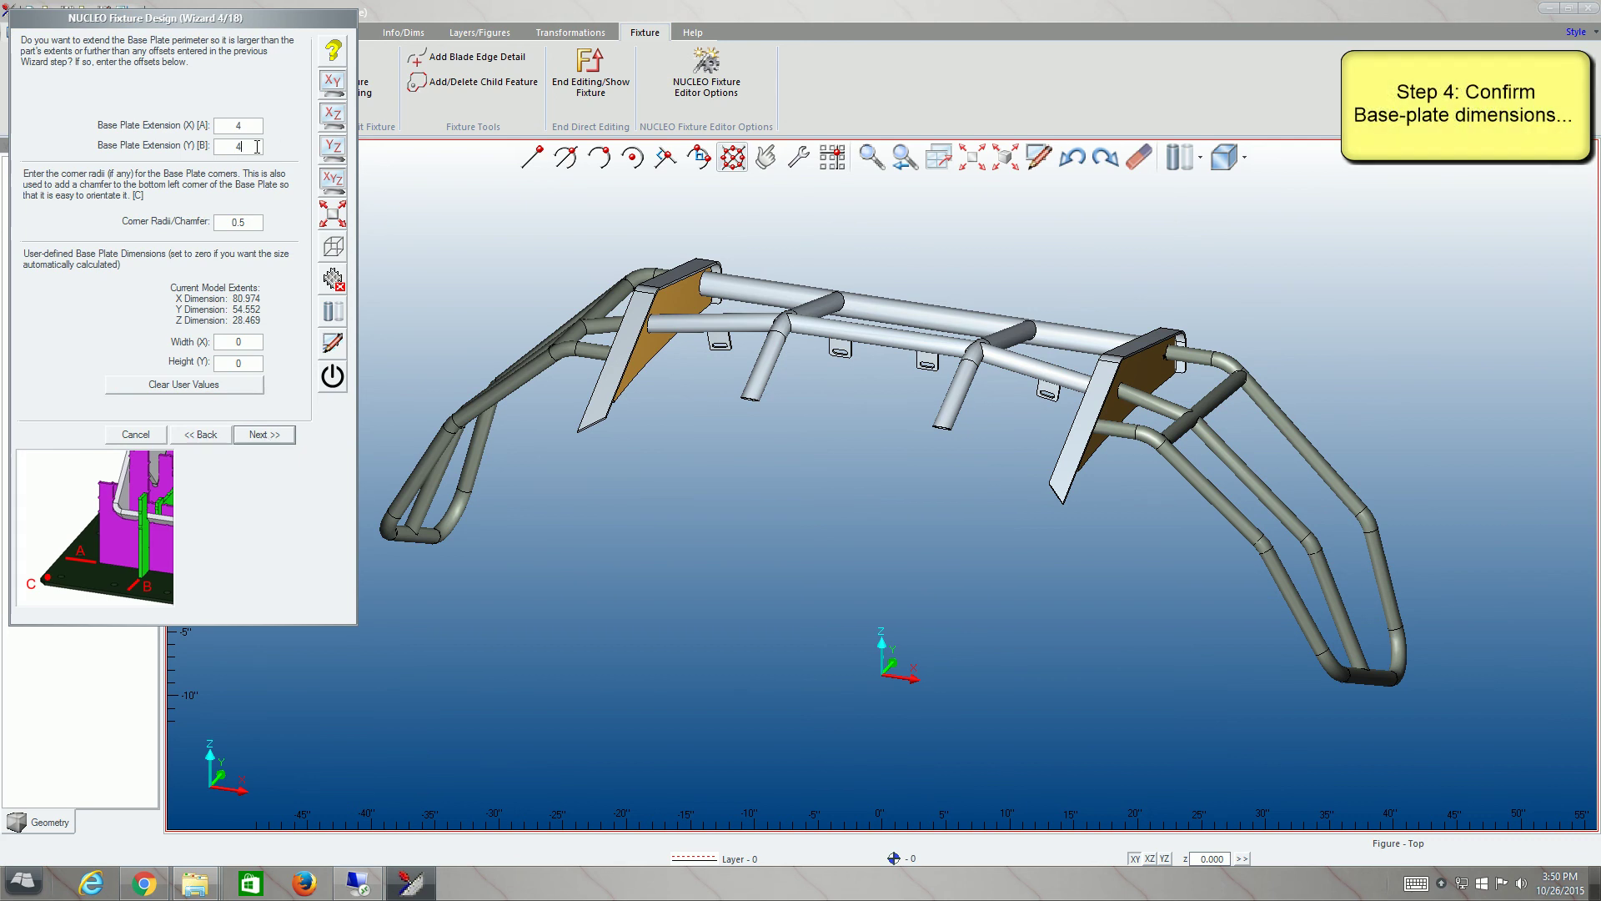
click(261, 436)
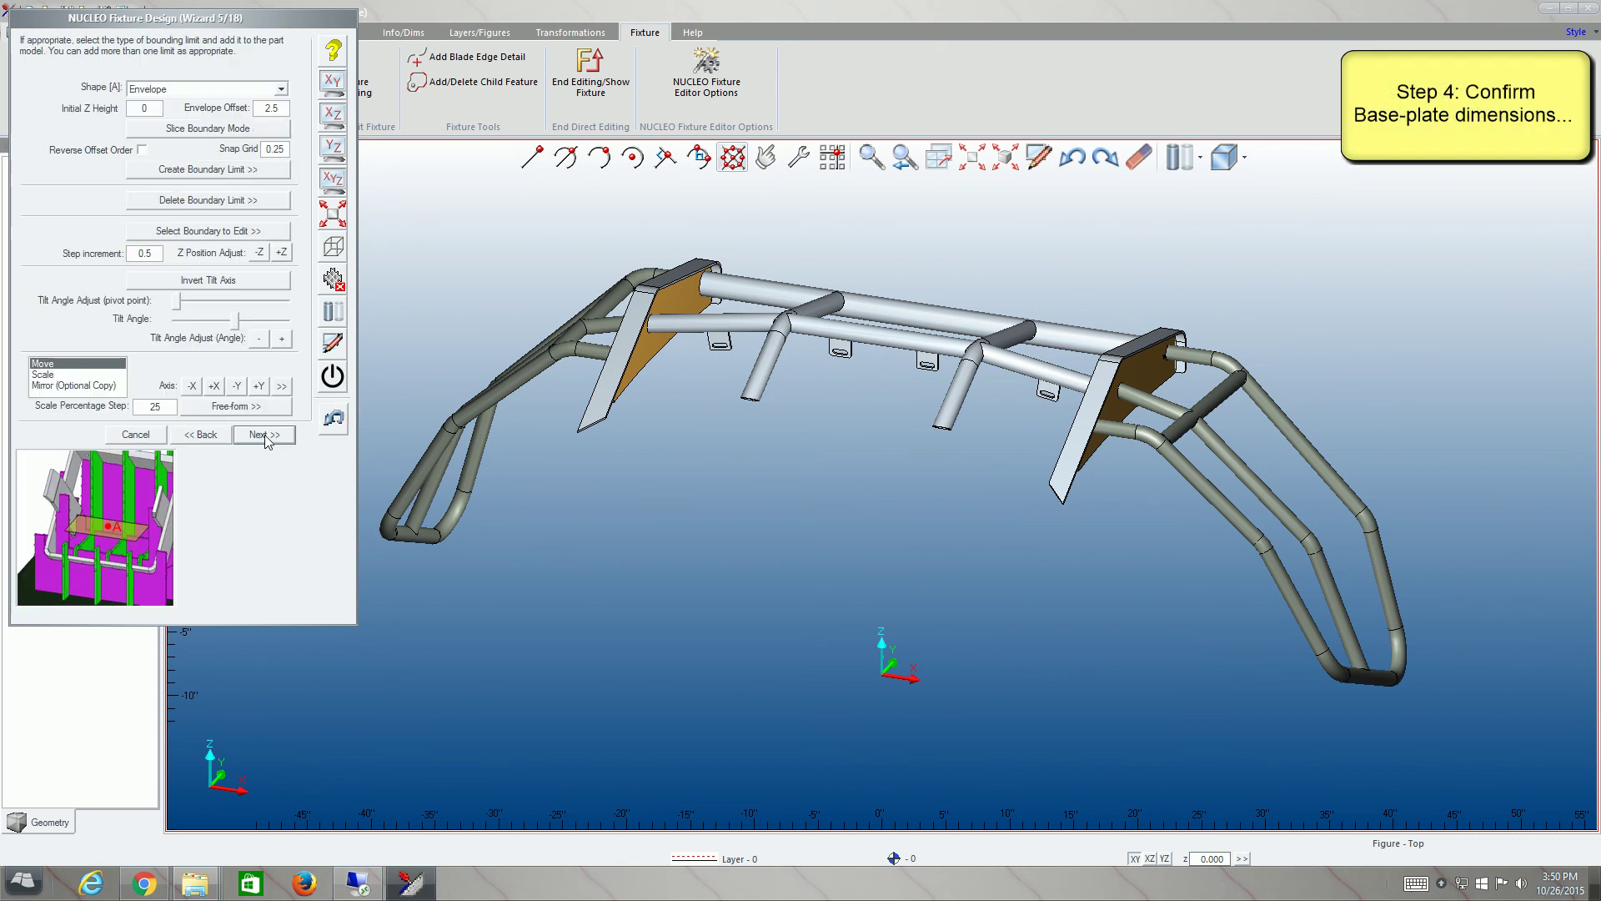
- Create an envelope boundary on the frame's left end, then enlarge and steeply tilt it
click(334, 80)
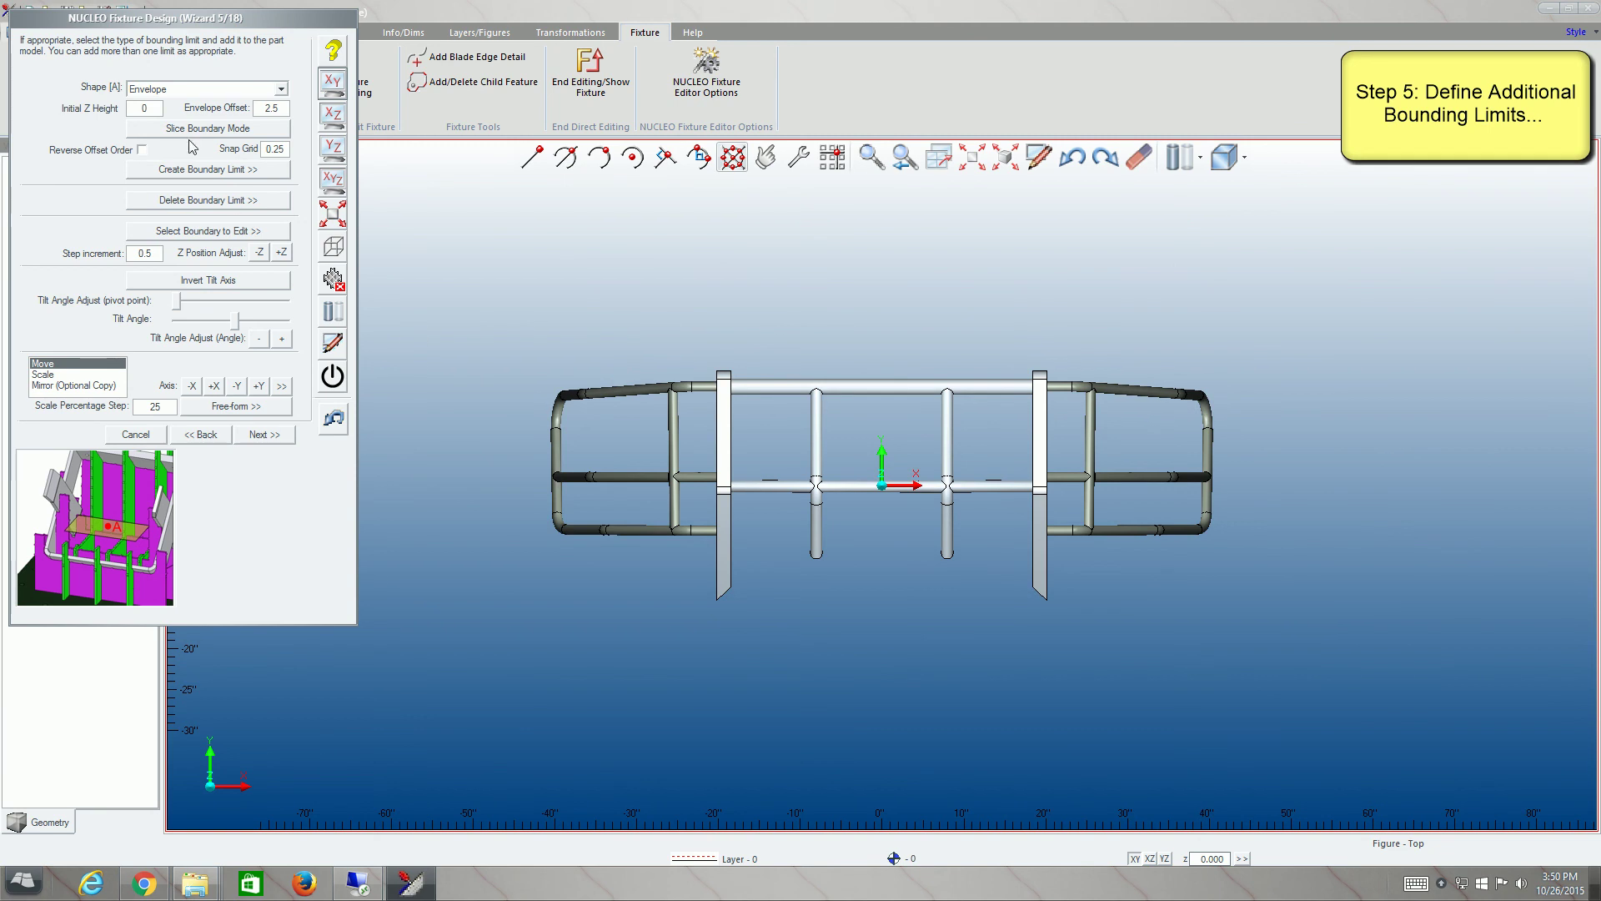
click(218, 170)
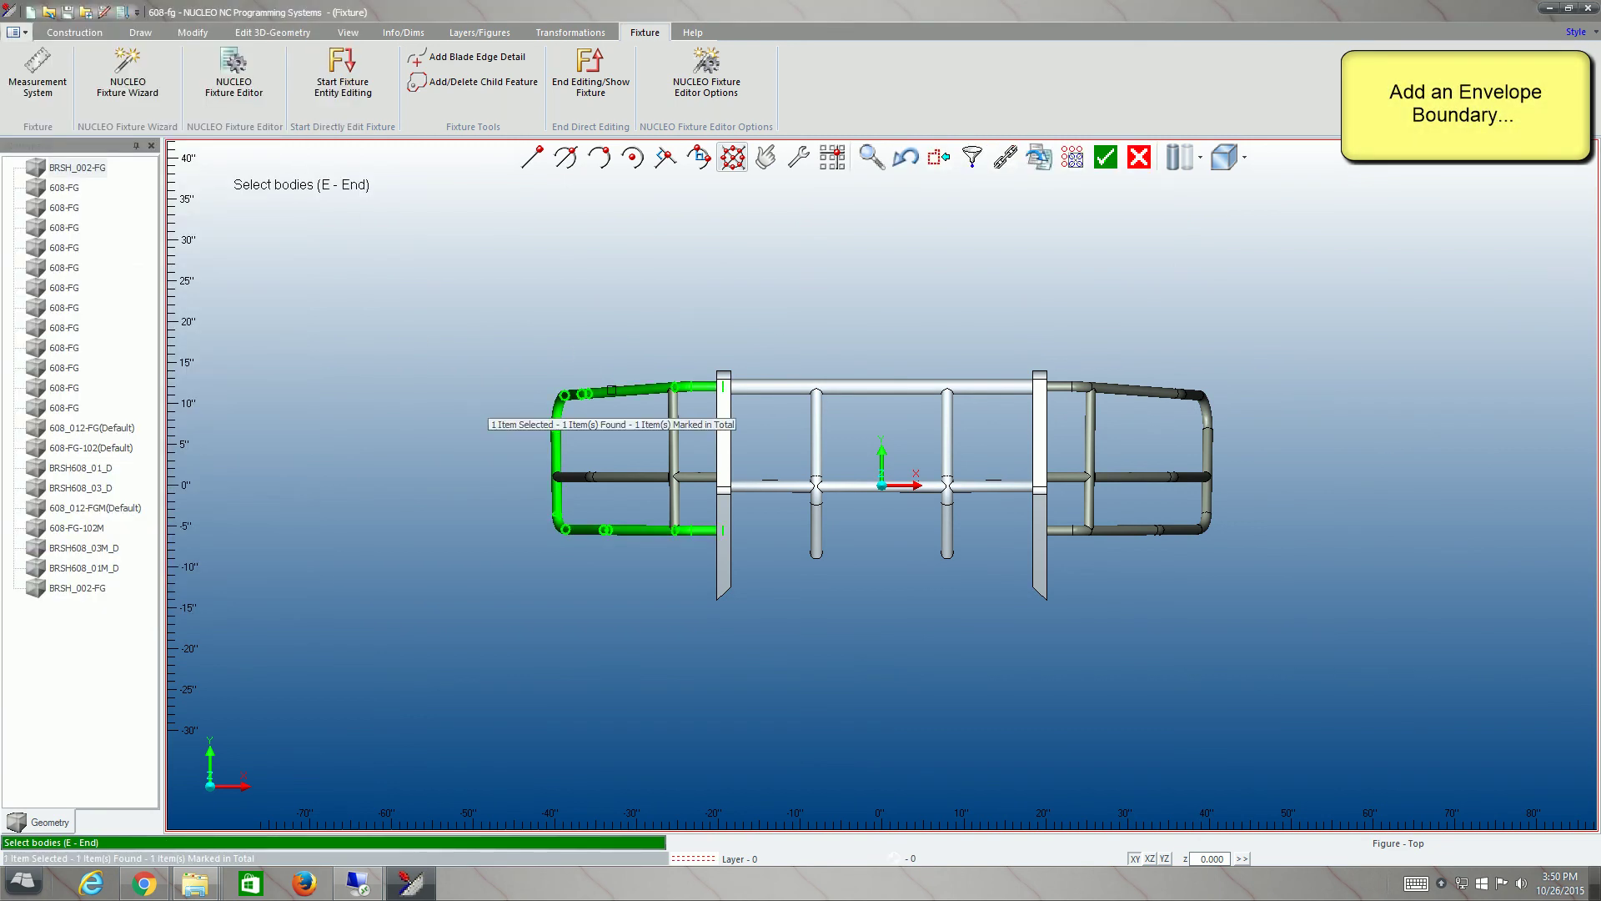
click(613, 397)
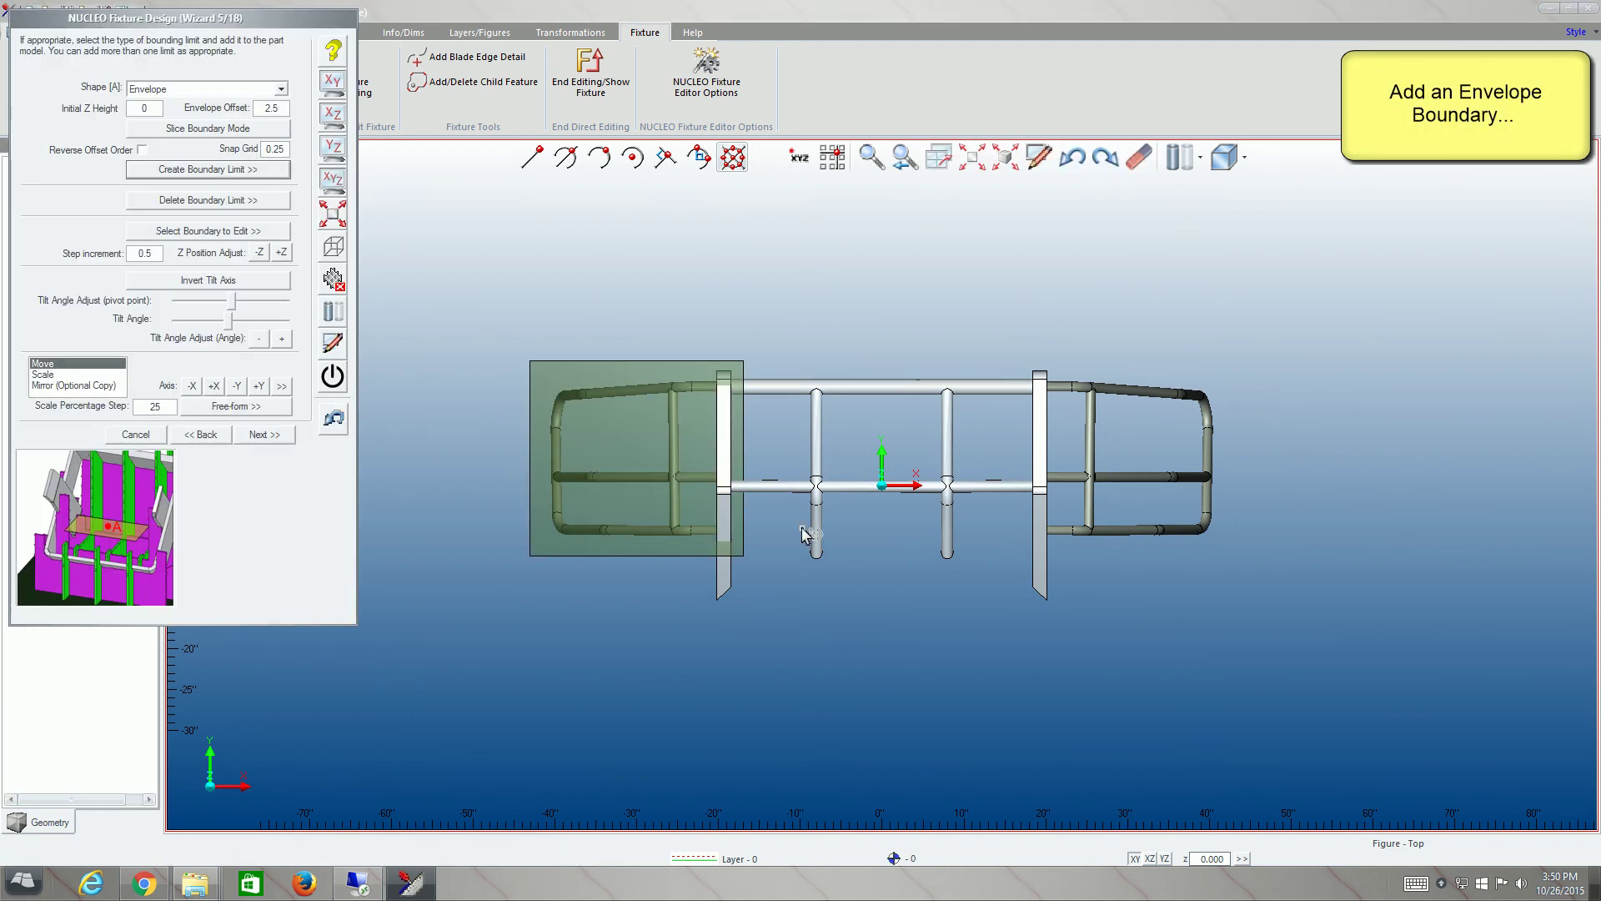
click(82, 375)
click(261, 386)
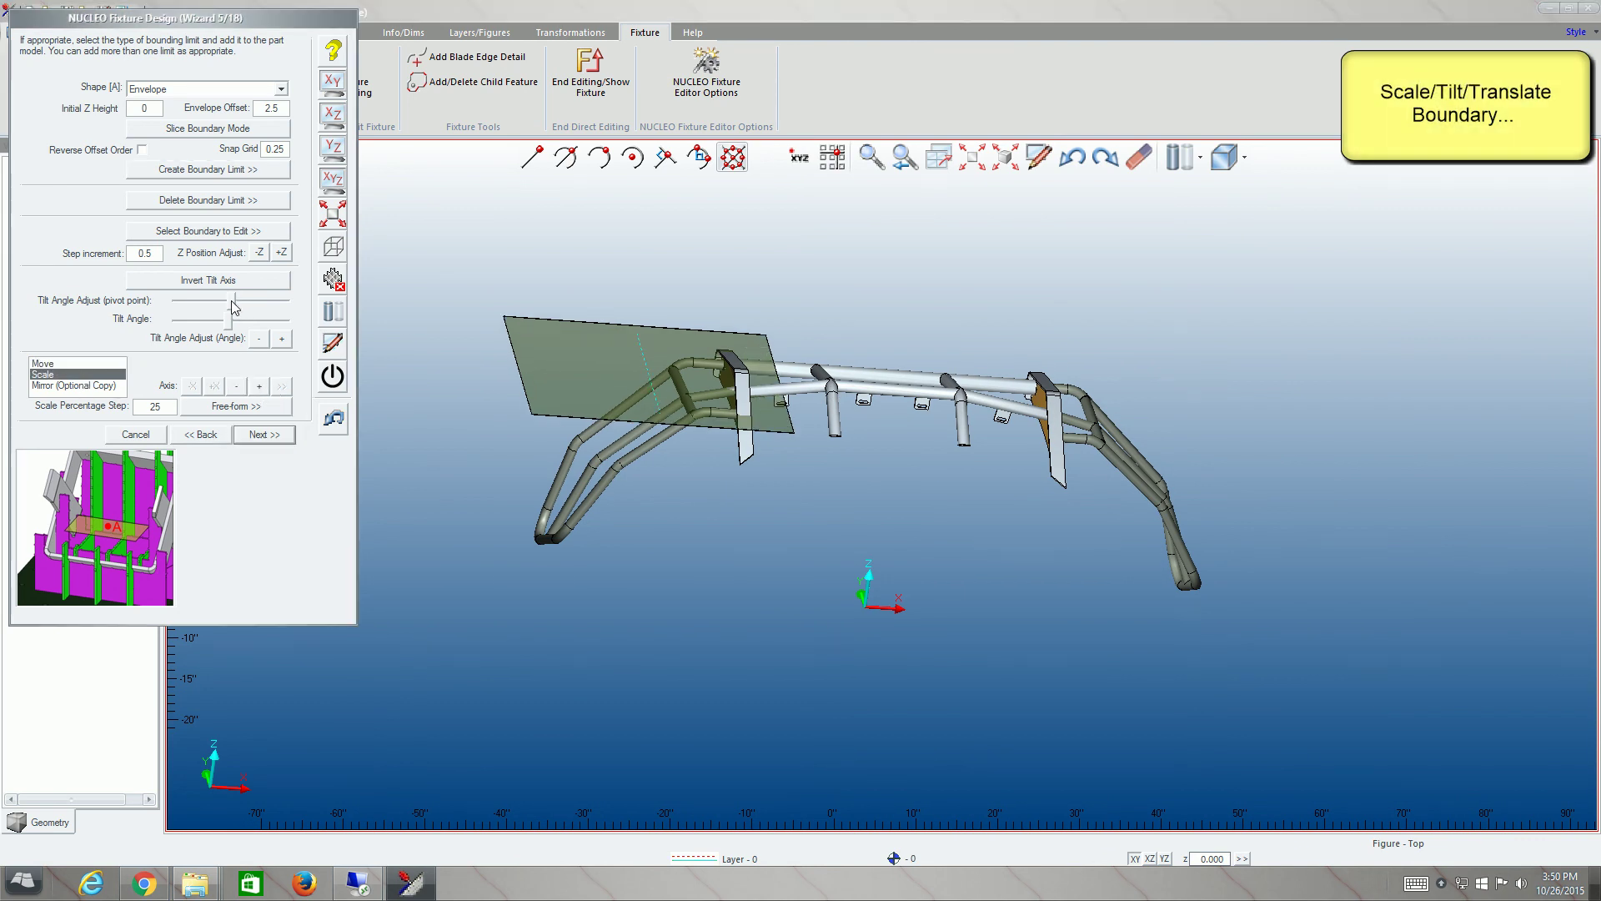
drag(234, 320, 264, 320)
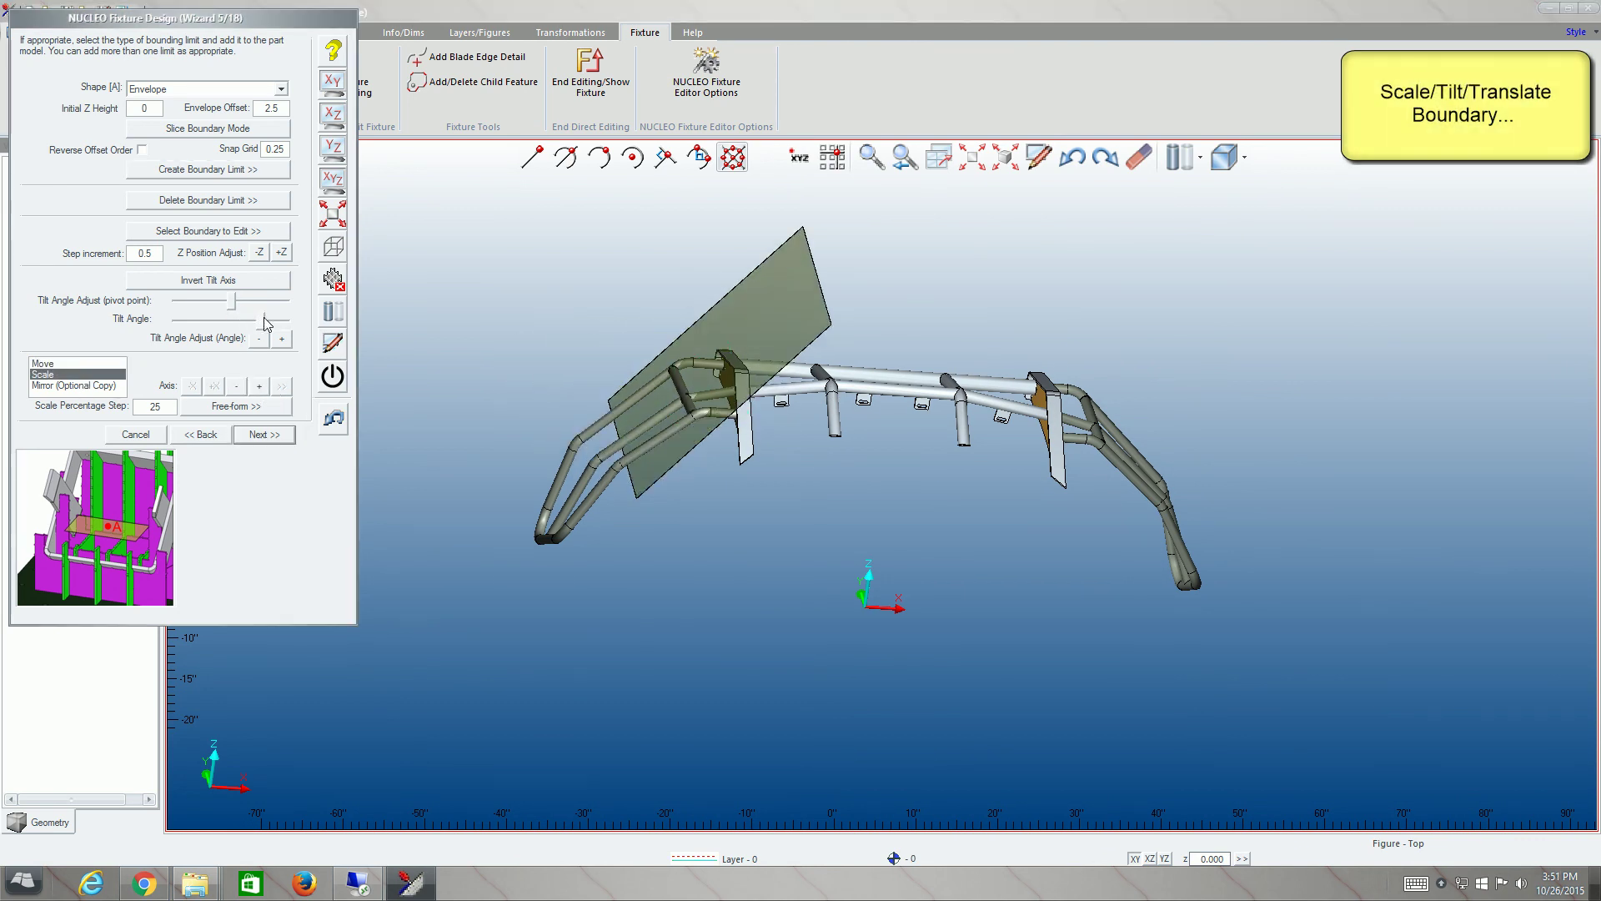
- Shift the boundary plane several steps toward negative X and lower it in Z
click(333, 87)
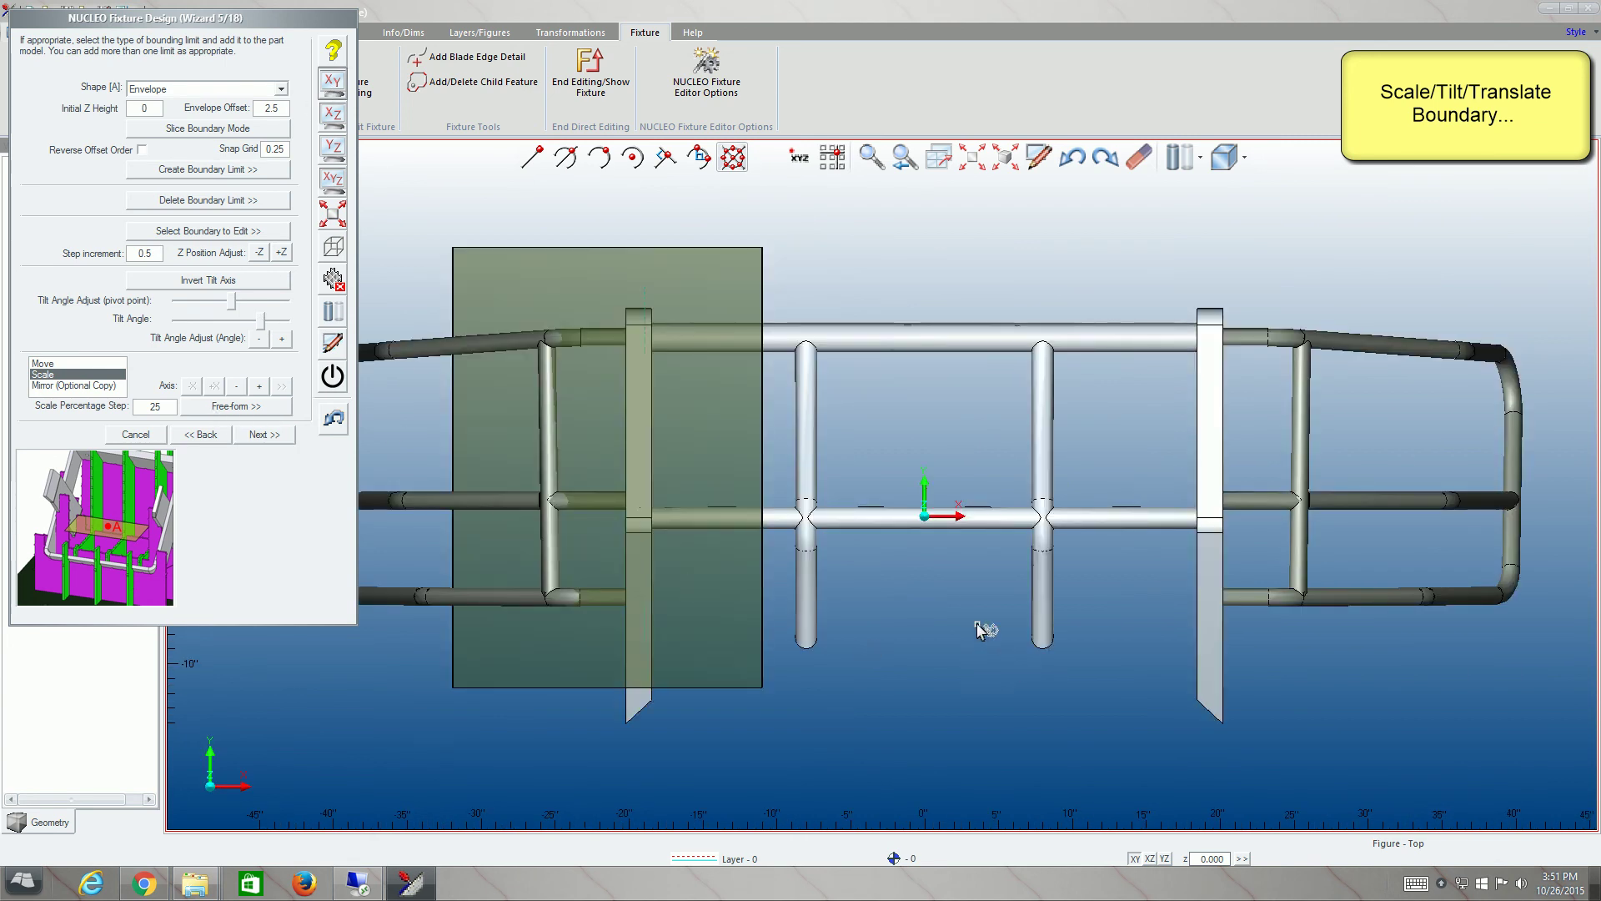
middle_drag(982, 630, 576, 429)
click(84, 363)
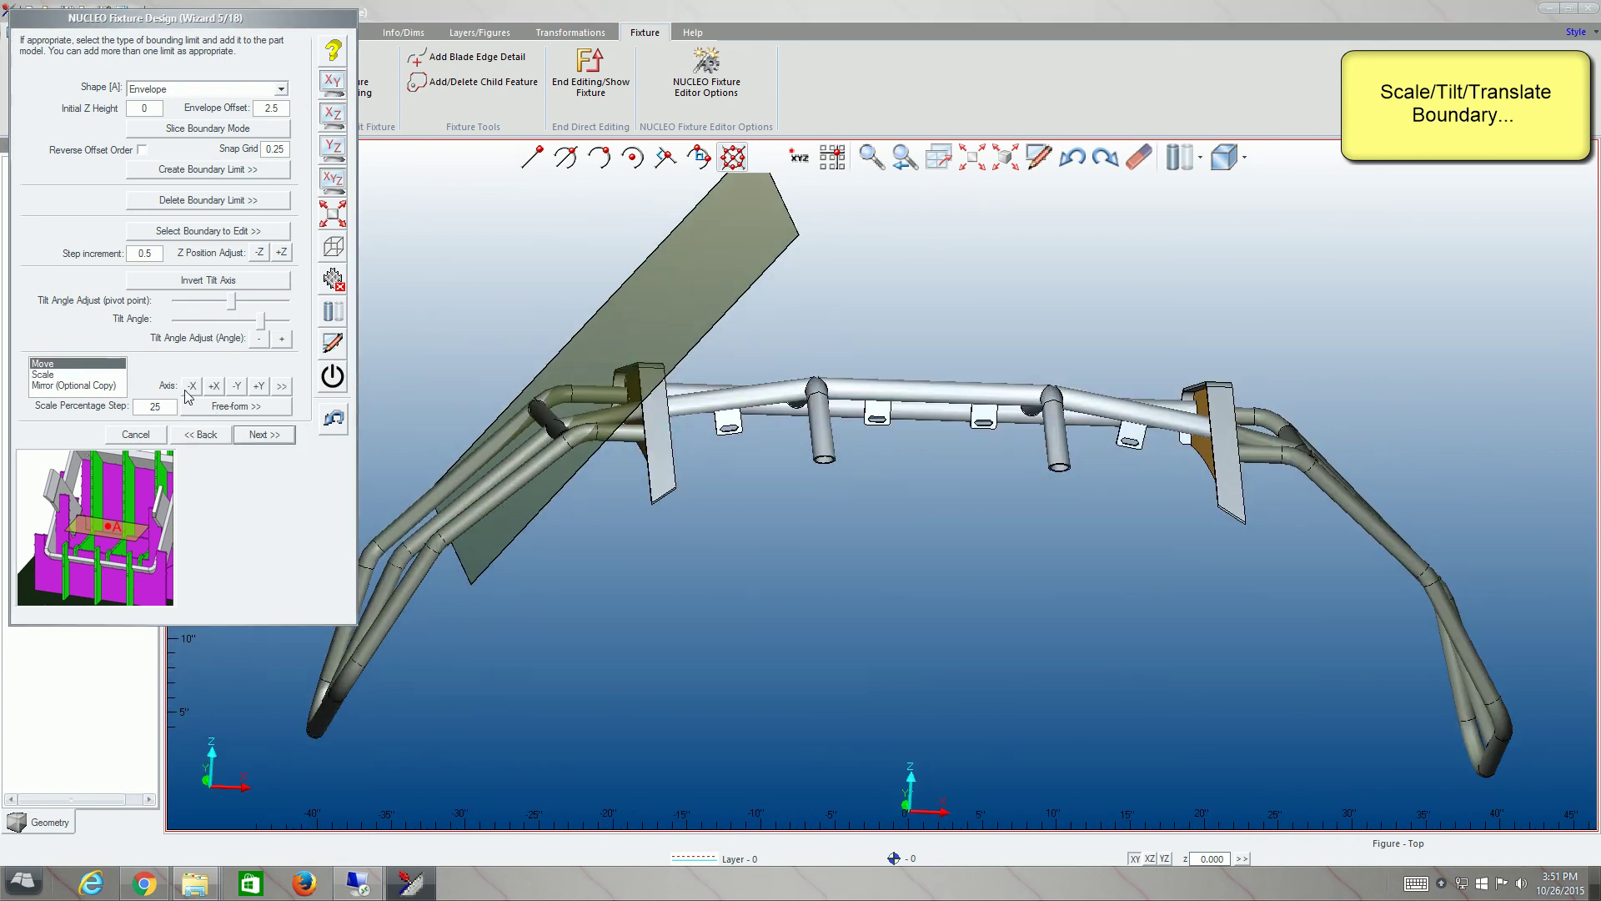
click(191, 389)
click(191, 388)
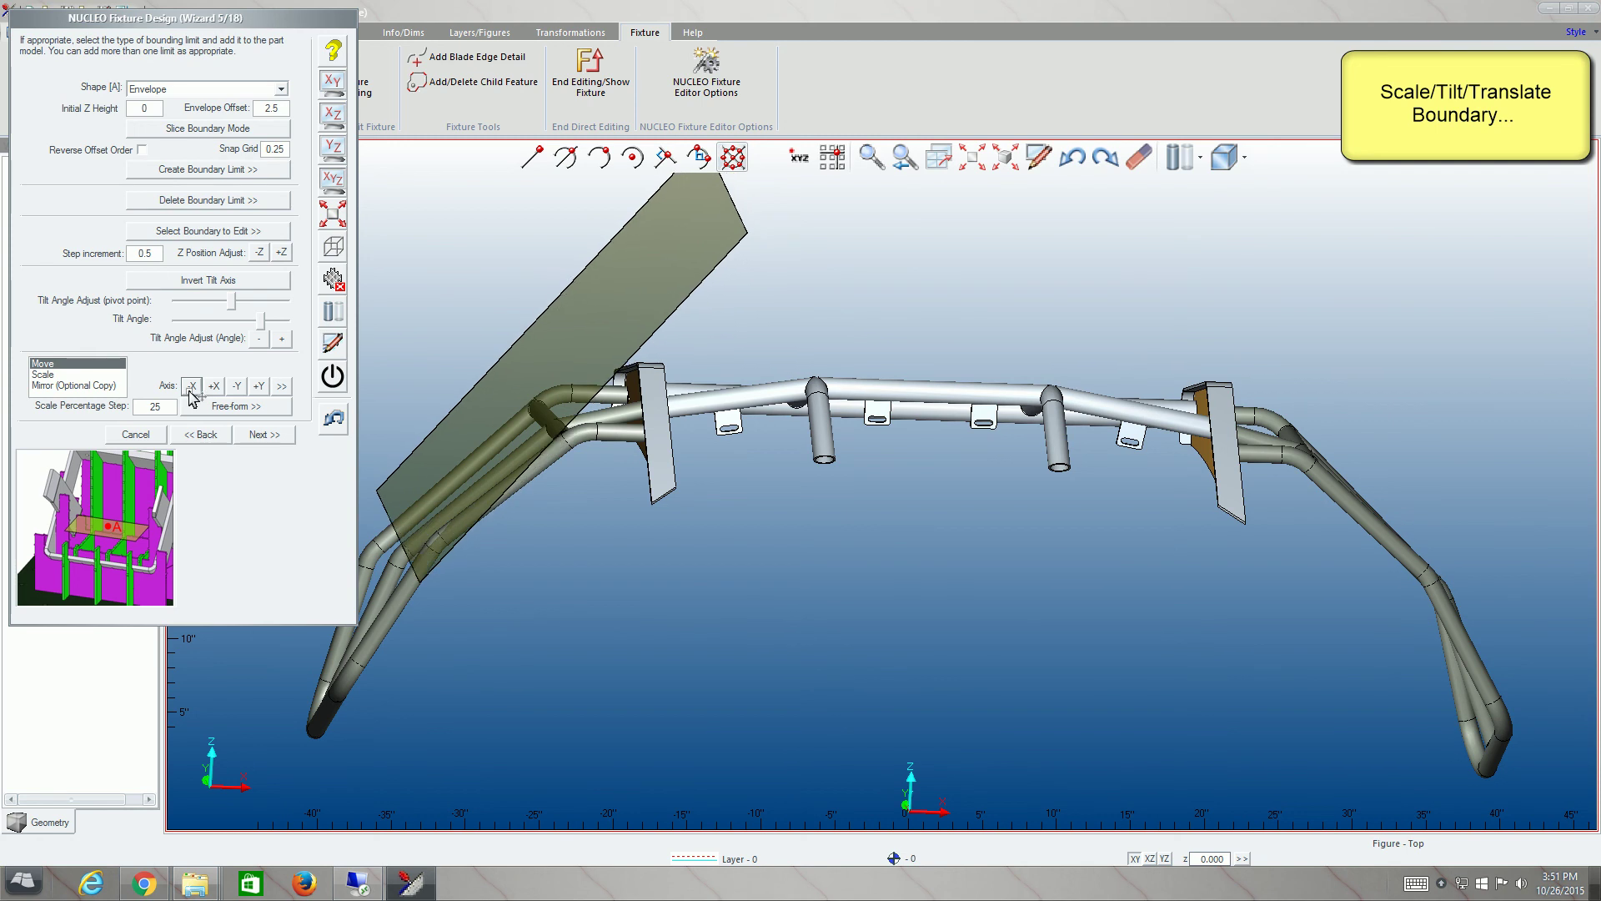
click(190, 392)
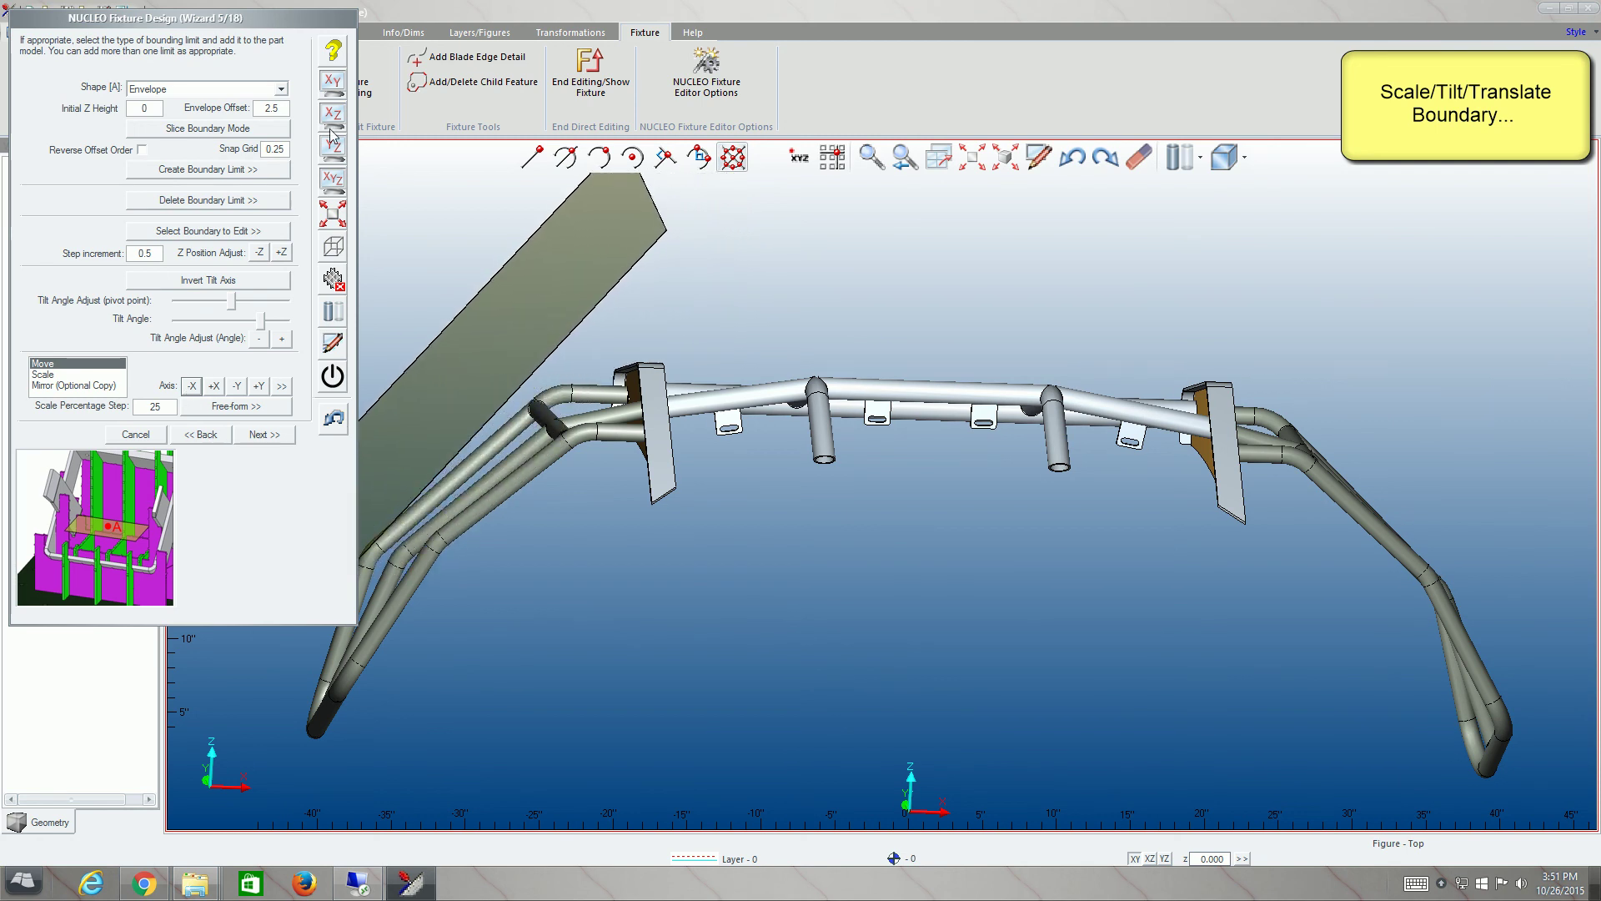
click(333, 81)
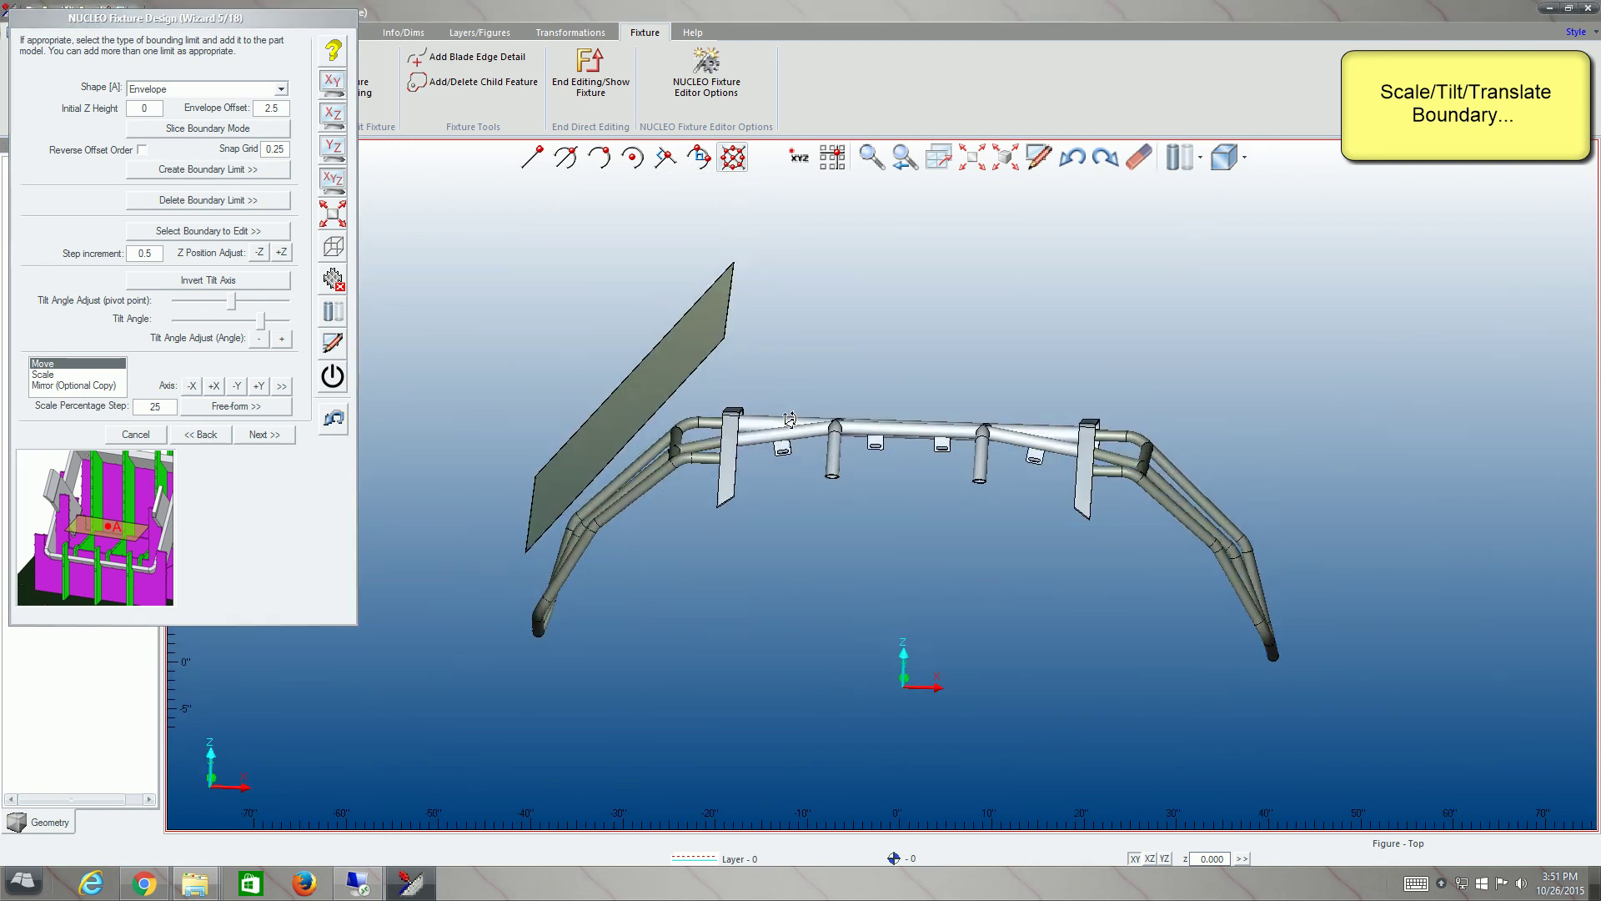
click(259, 253)
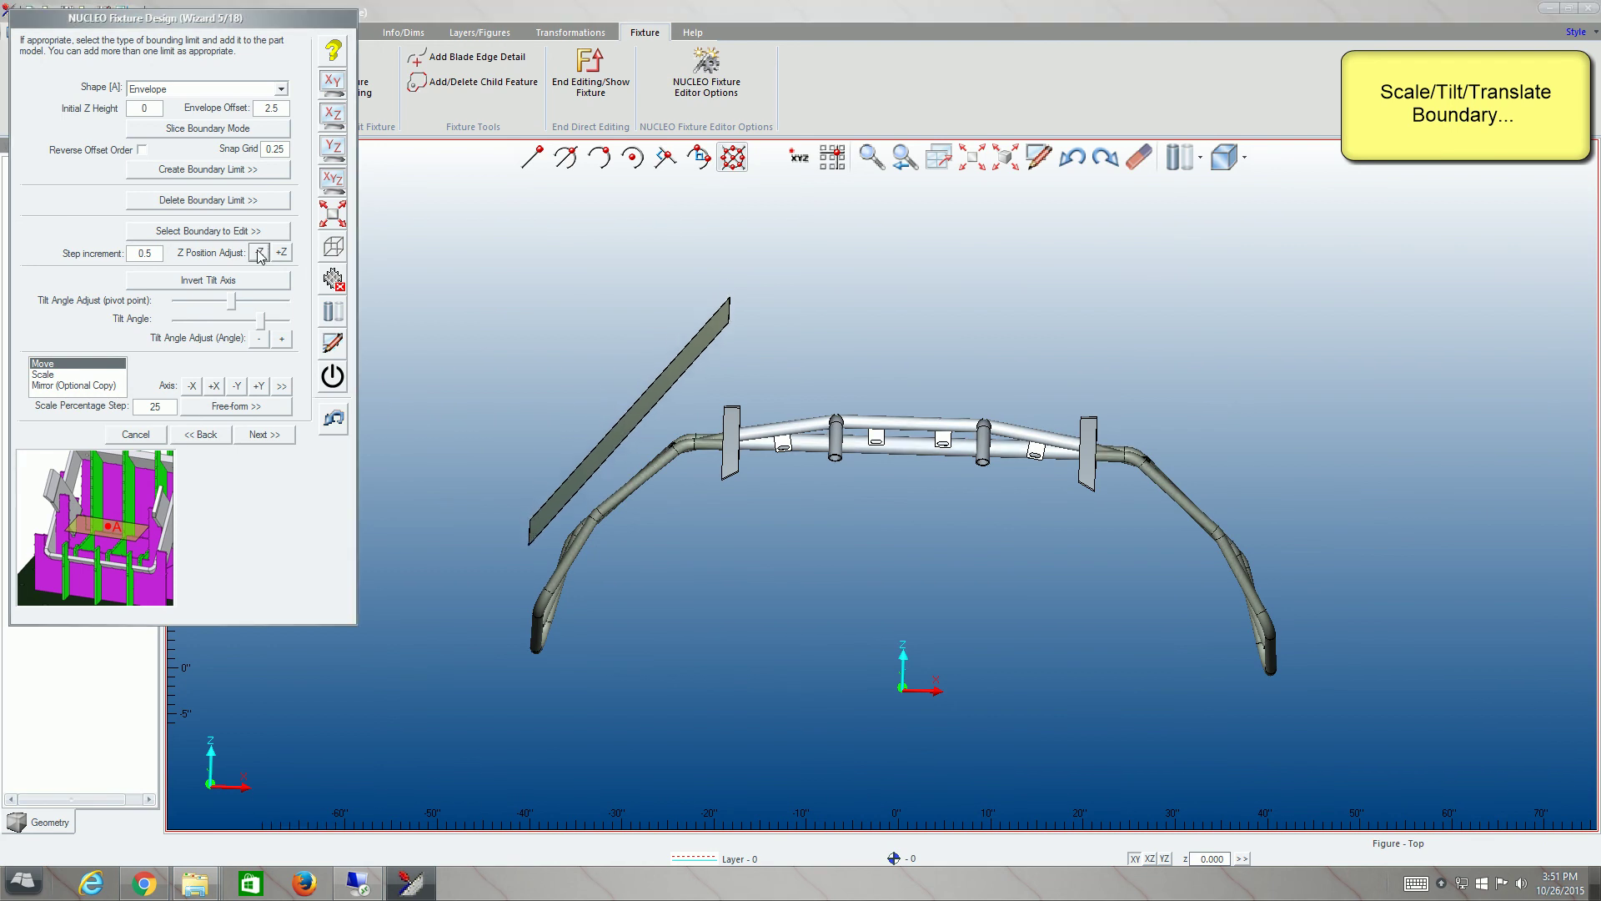
click(259, 252)
- Fine-tune the boundary's tilt and Z height, checking it from front and top views
click(283, 339)
click(258, 338)
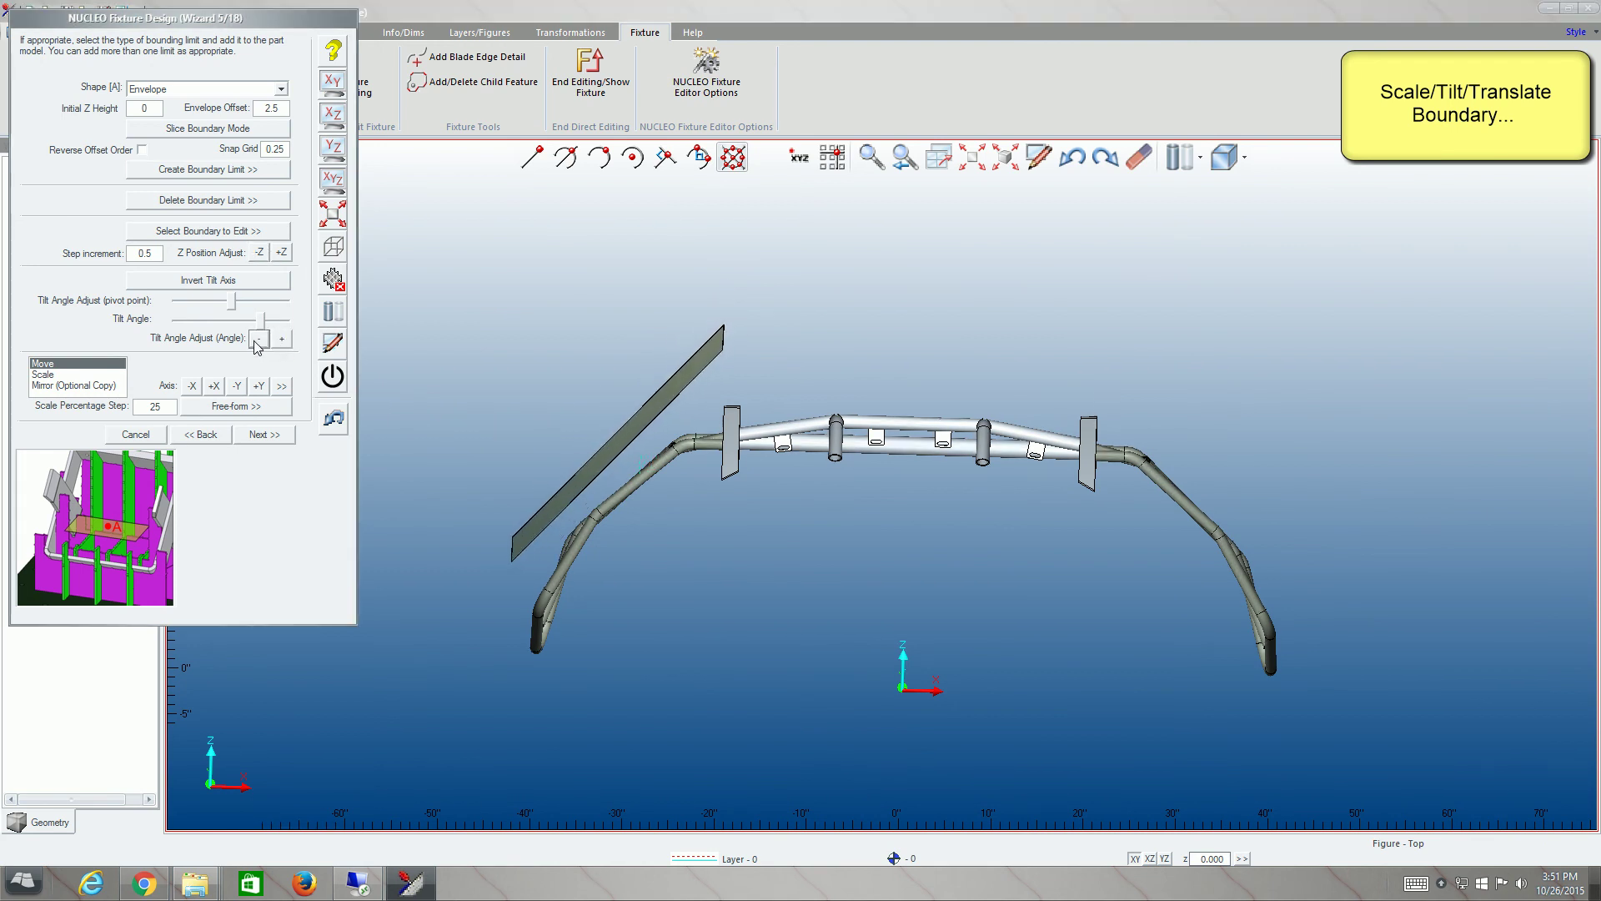
click(257, 342)
click(261, 252)
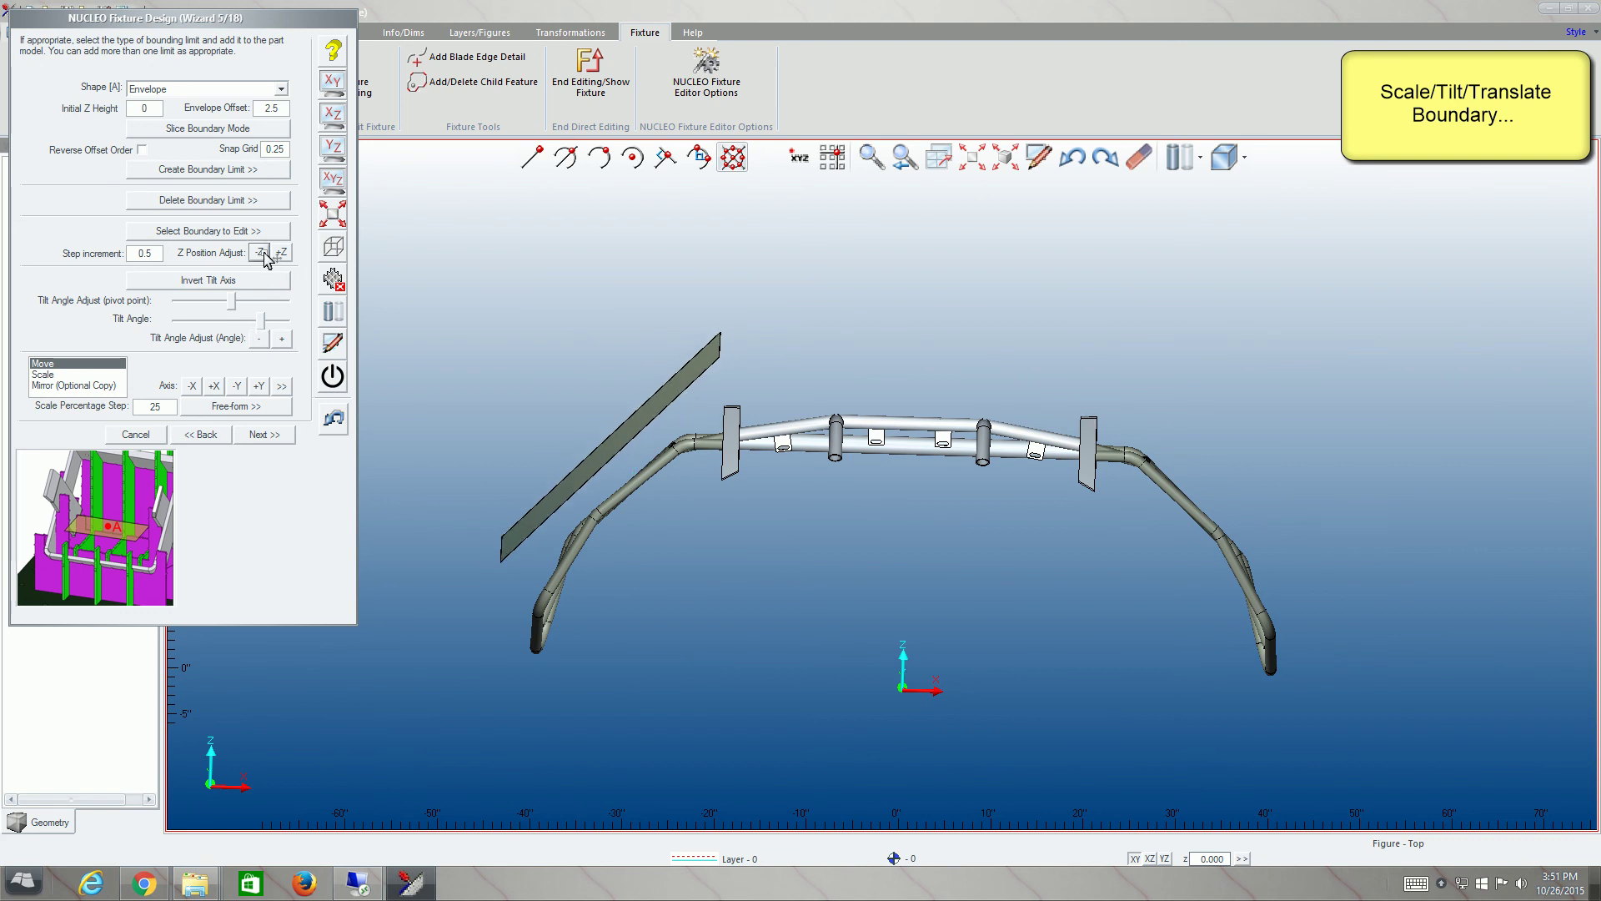
click(261, 252)
click(335, 121)
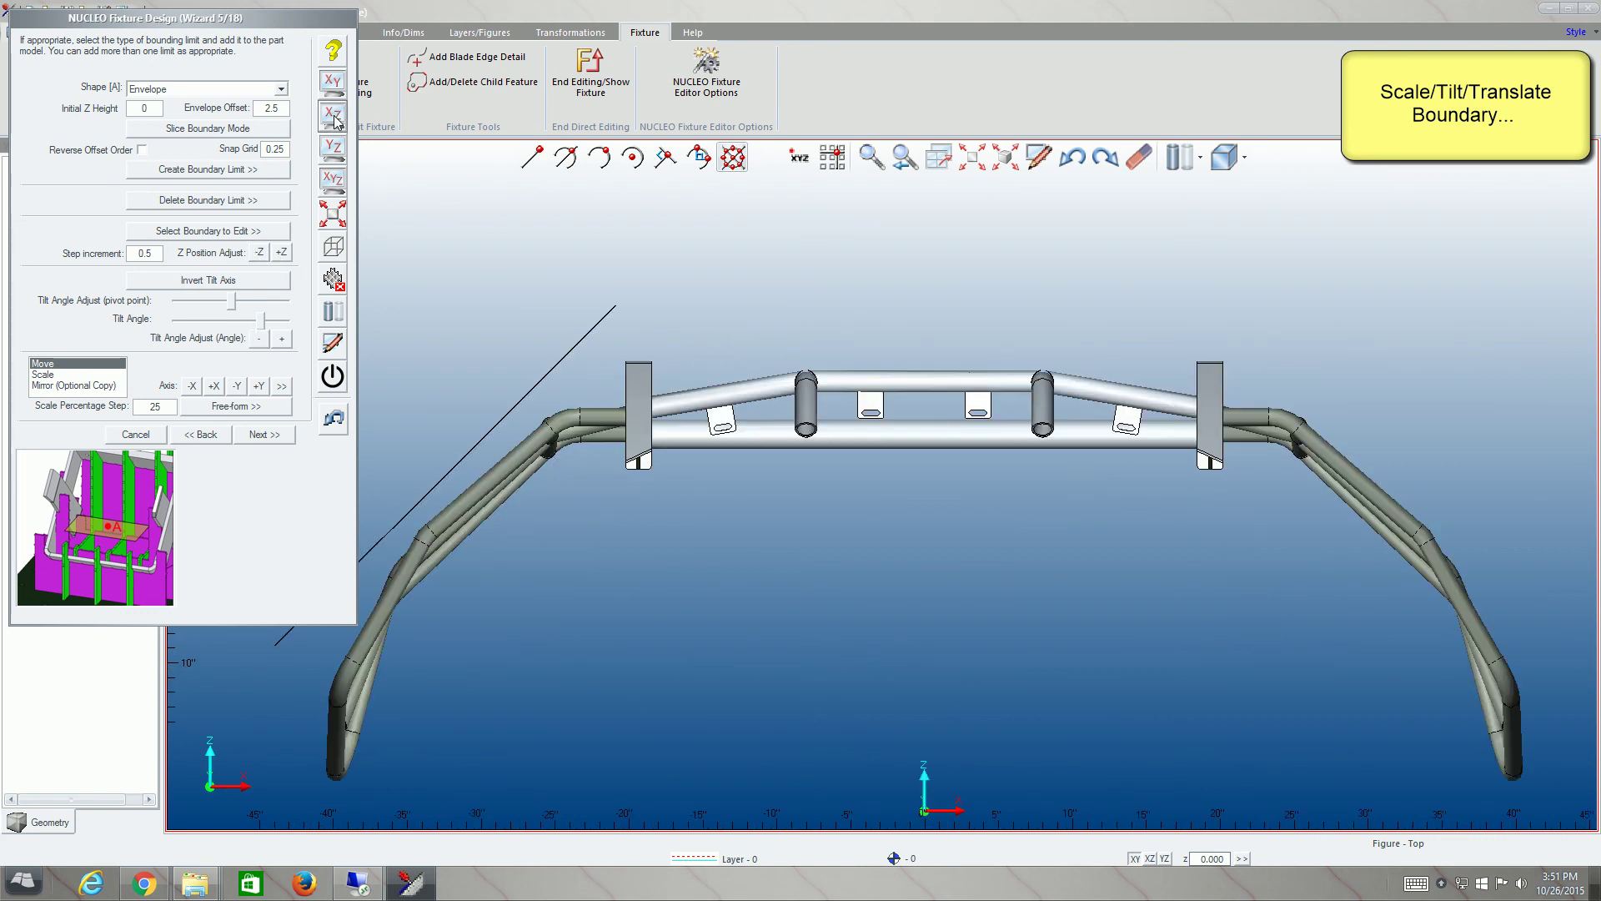
click(334, 85)
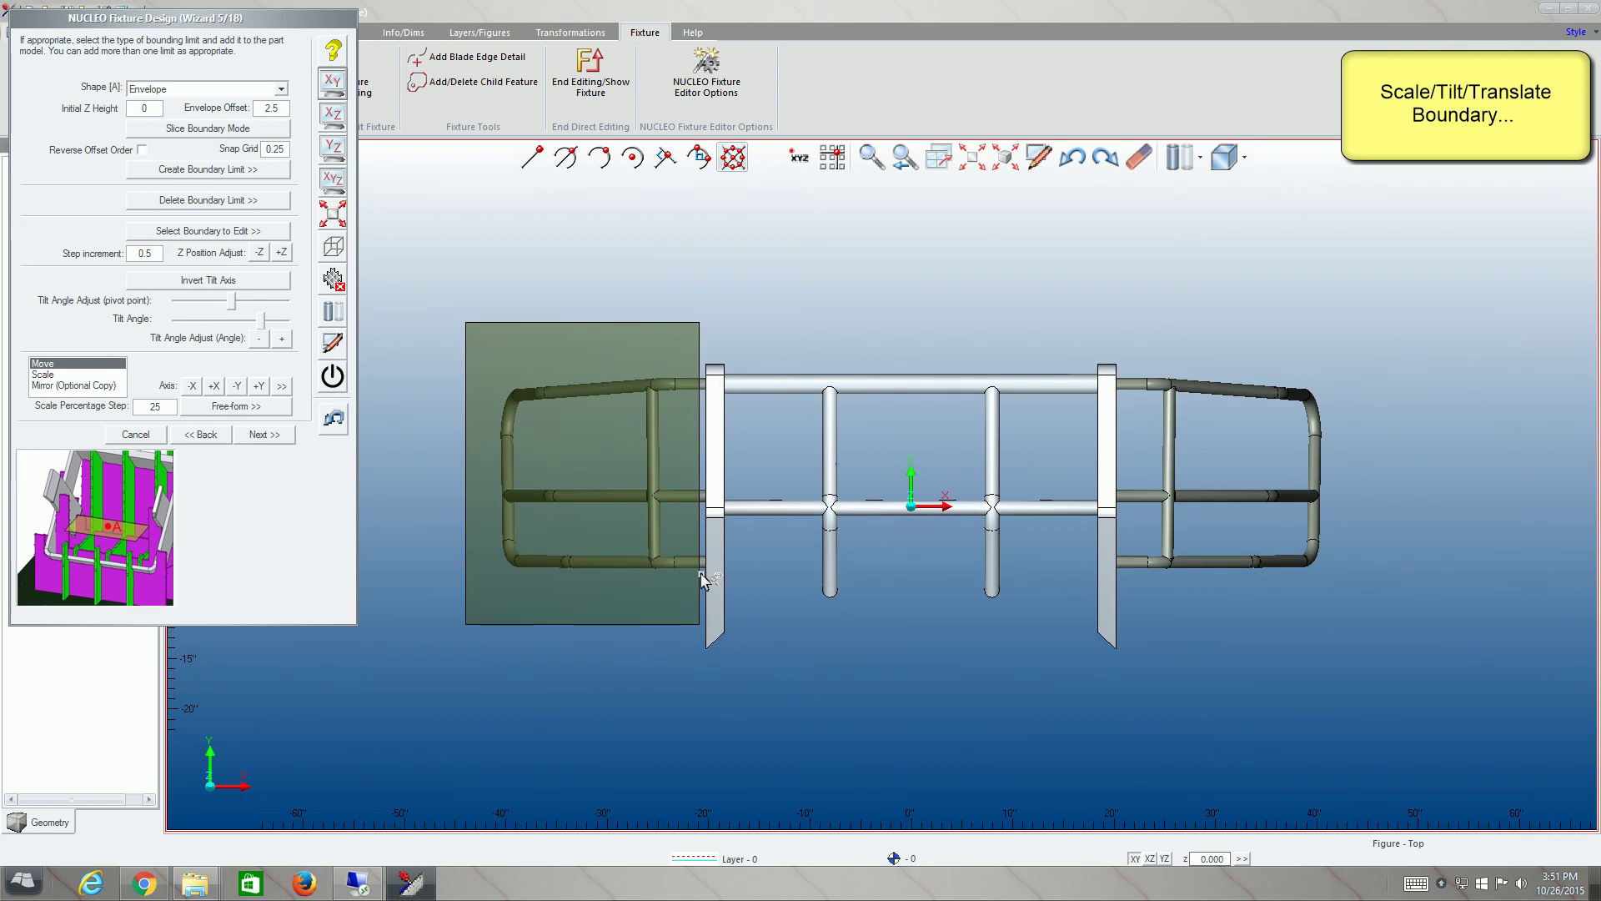
click(97, 386)
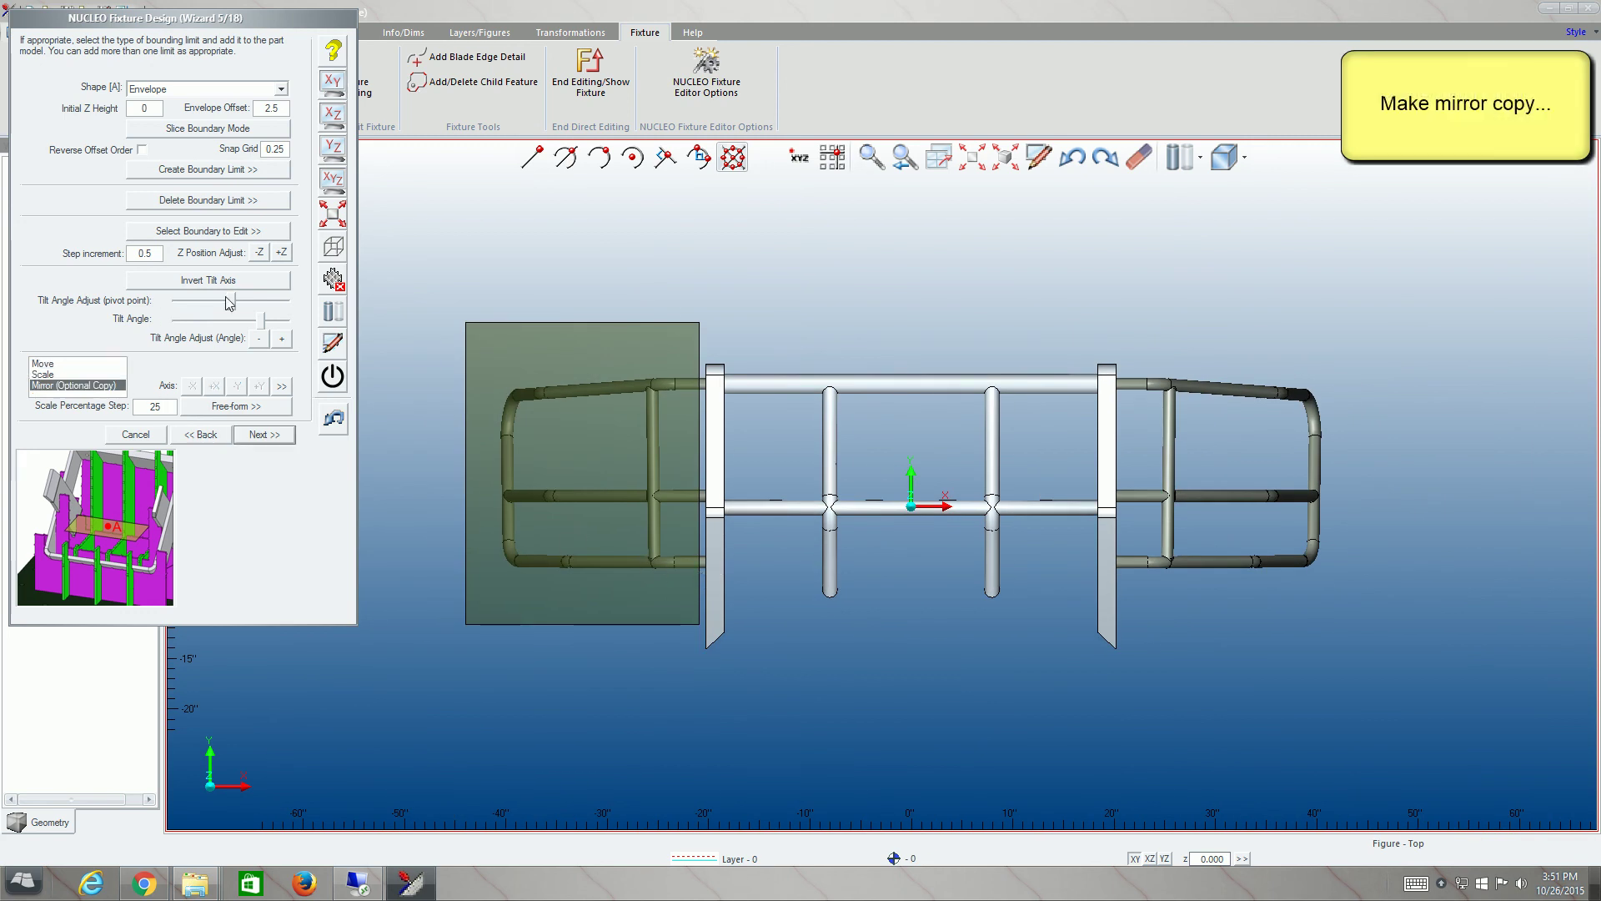
- Mirror the envelope across a hinge line to the right end, keeping the original
click(283, 387)
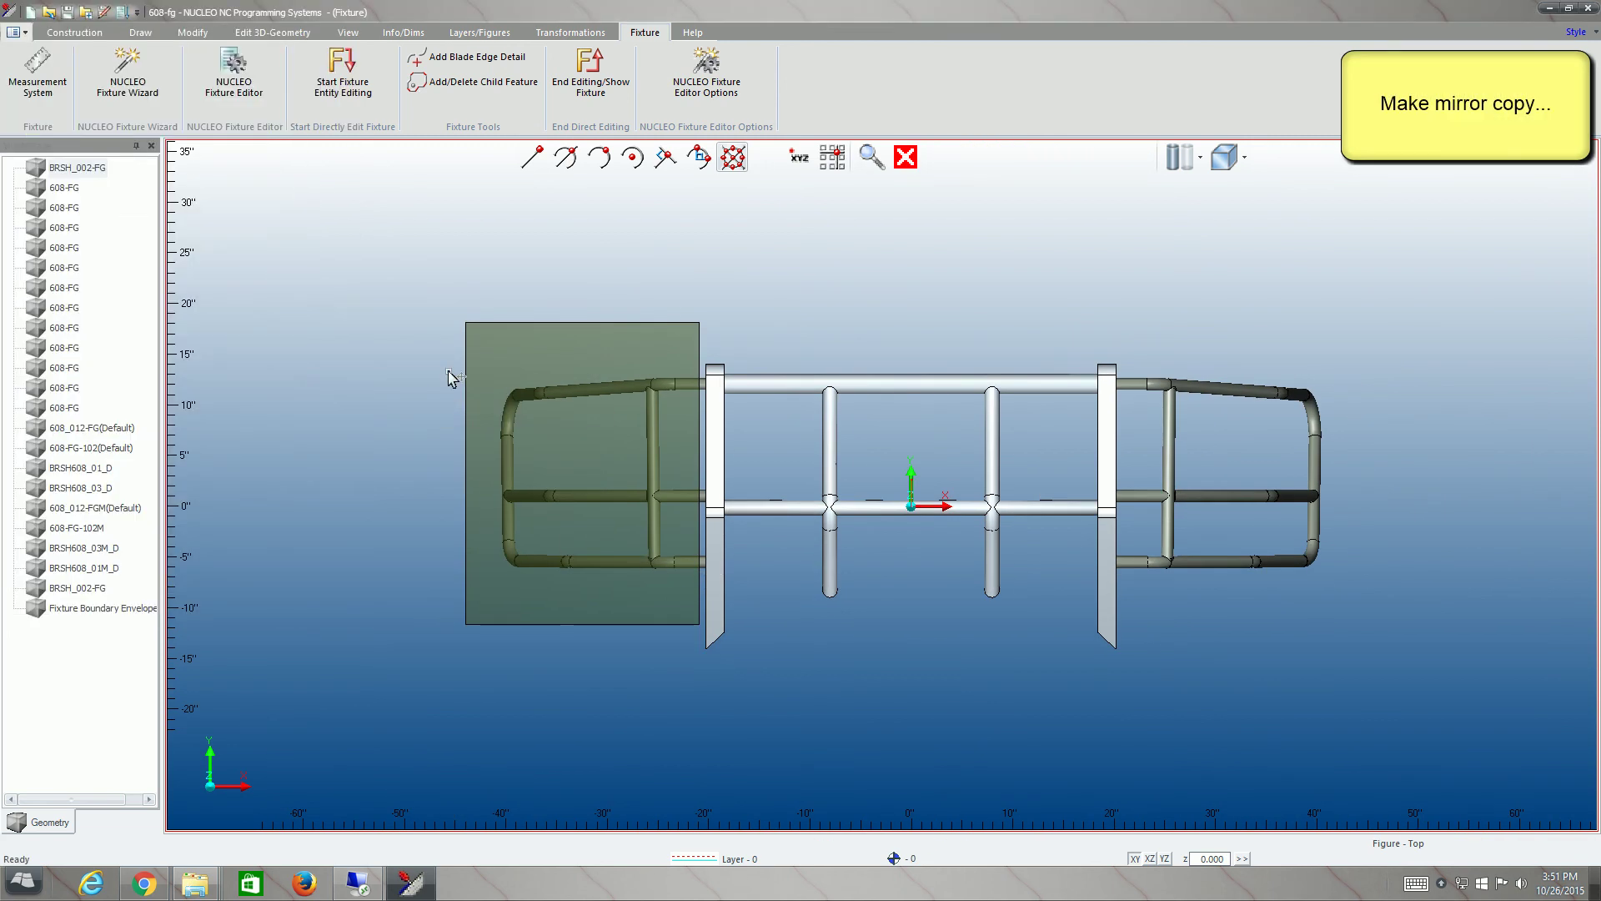
click(911, 507)
text(y999)
key(Return)
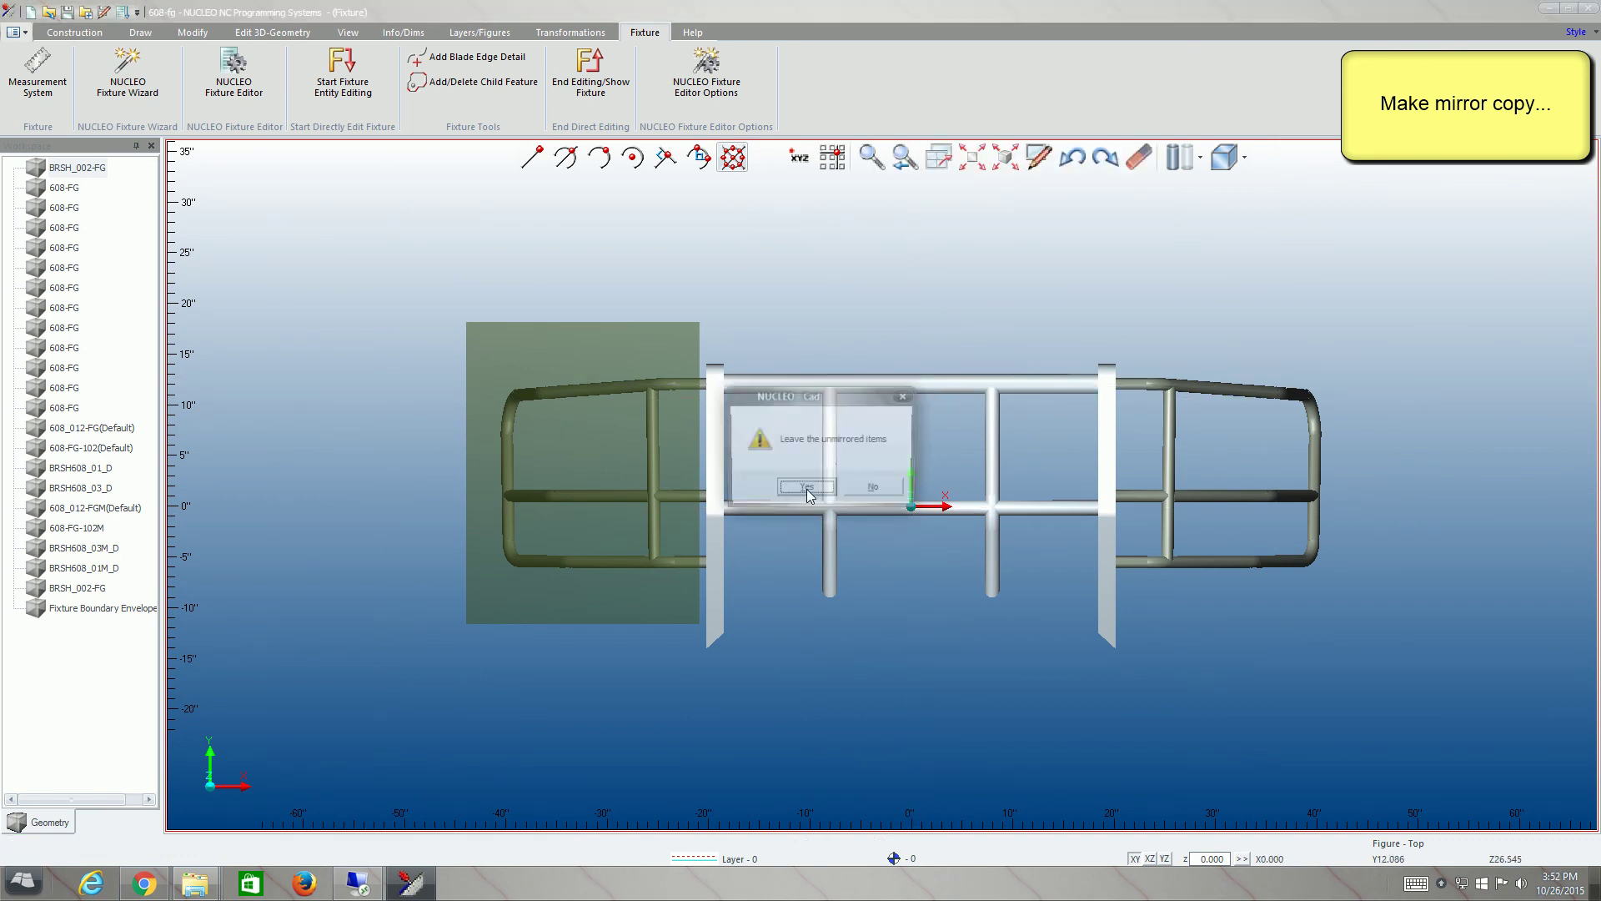
click(806, 489)
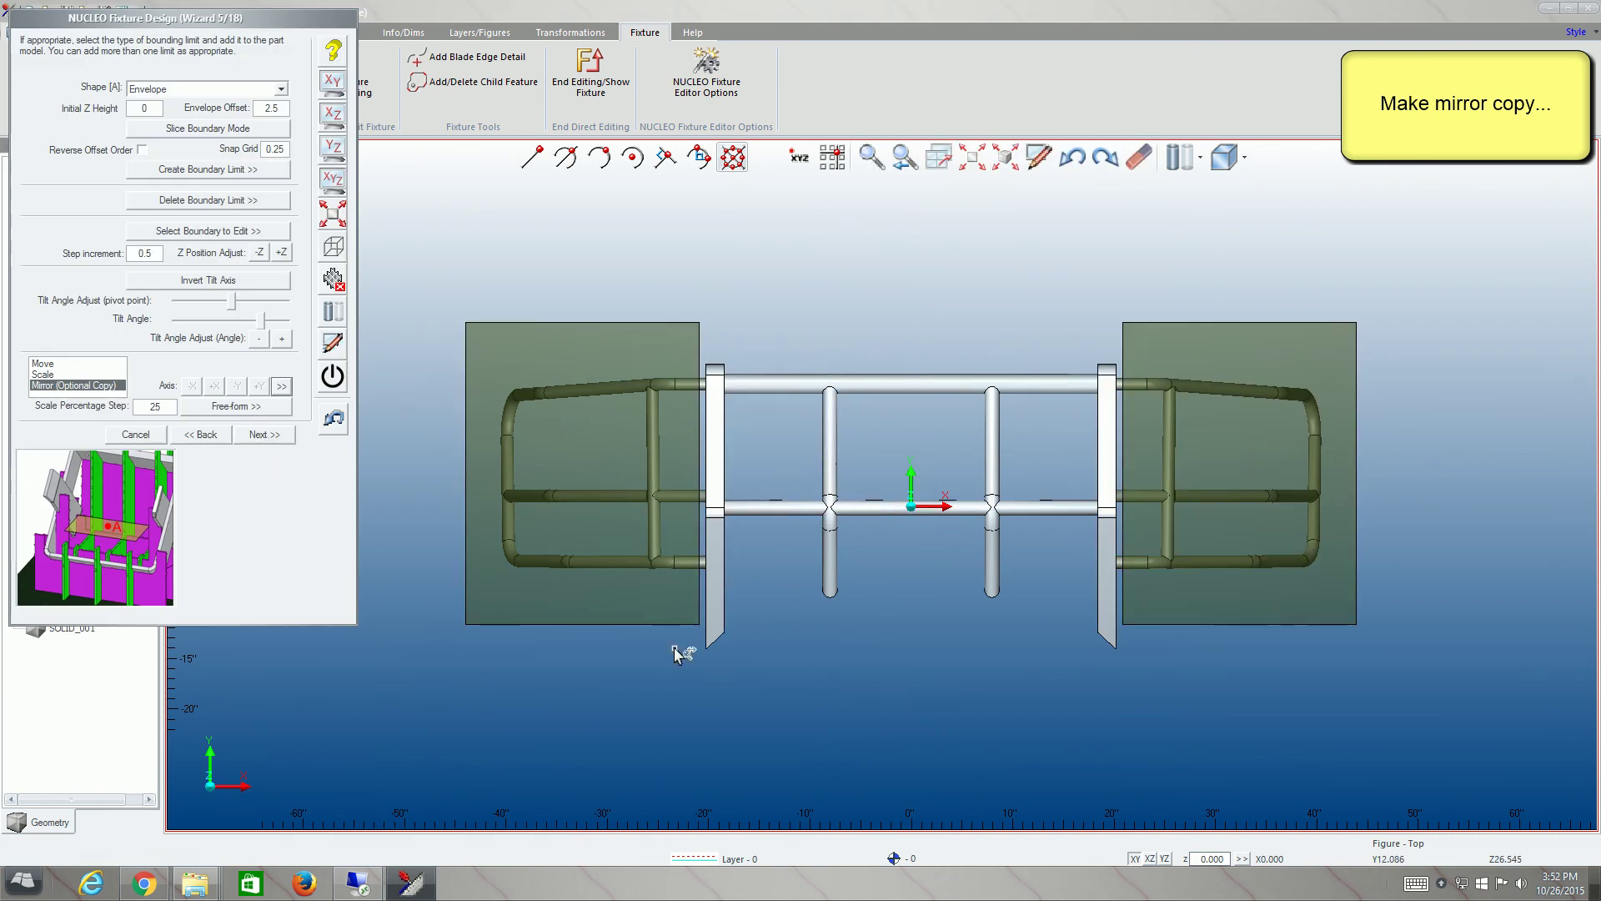
middle_drag(675, 654, 655, 426)
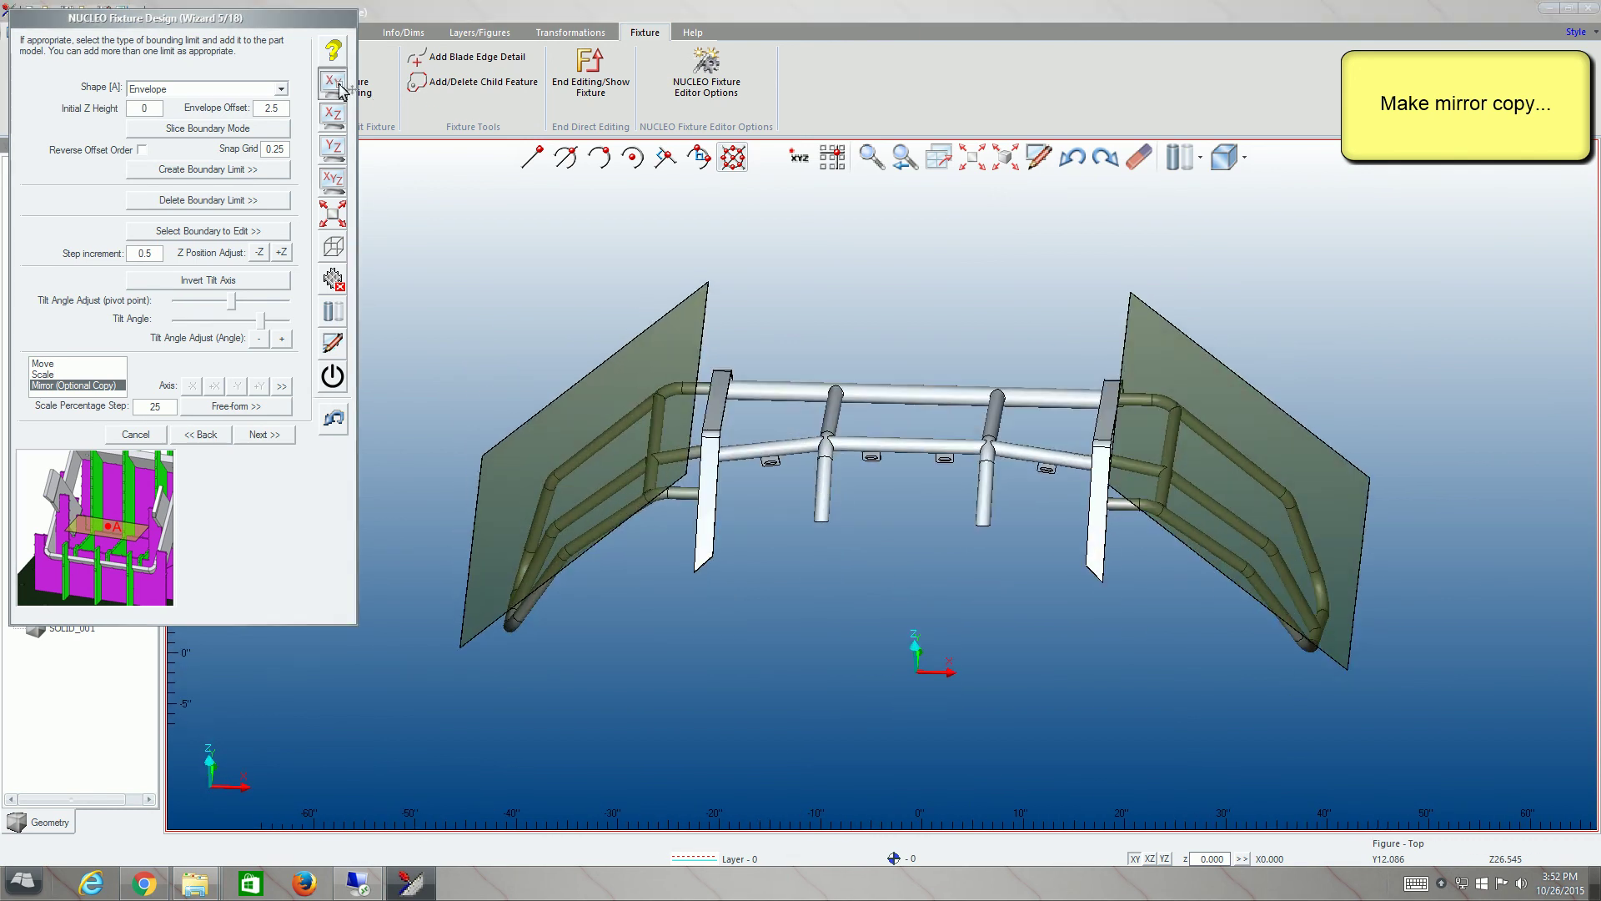
click(333, 84)
- Create a third boundary spanning the left and right blade plates
click(241, 171)
click(598, 408)
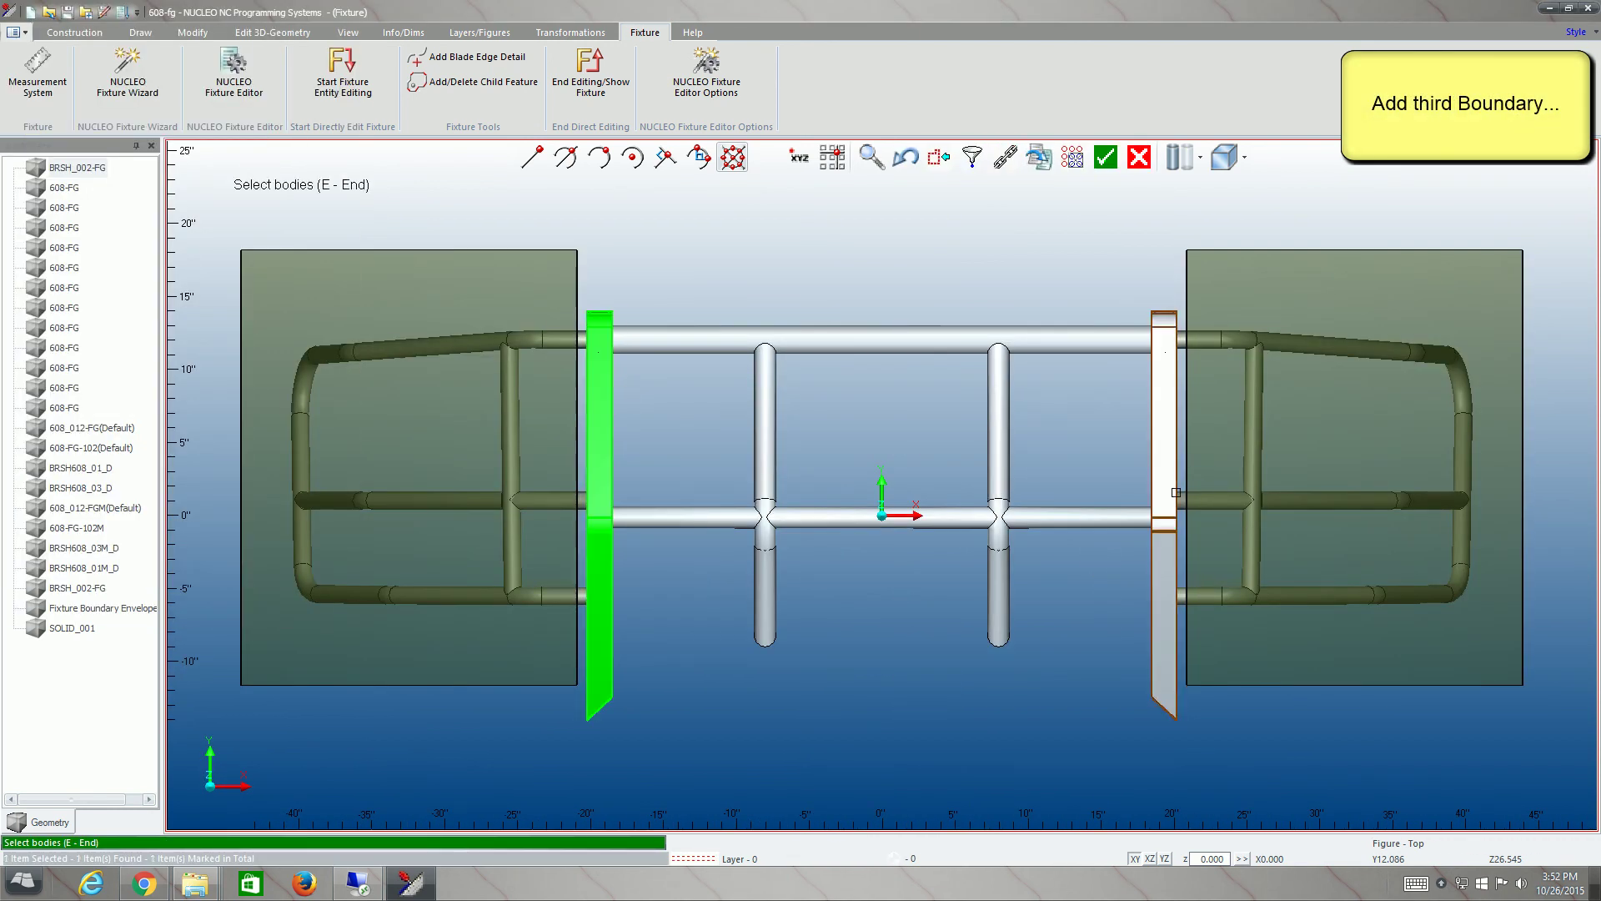
click(1176, 492)
click(1118, 160)
mouse_move(822, 475)
middle_down()
mouse_move(855, 416)
mouse_move(851, 507)
middle_up()
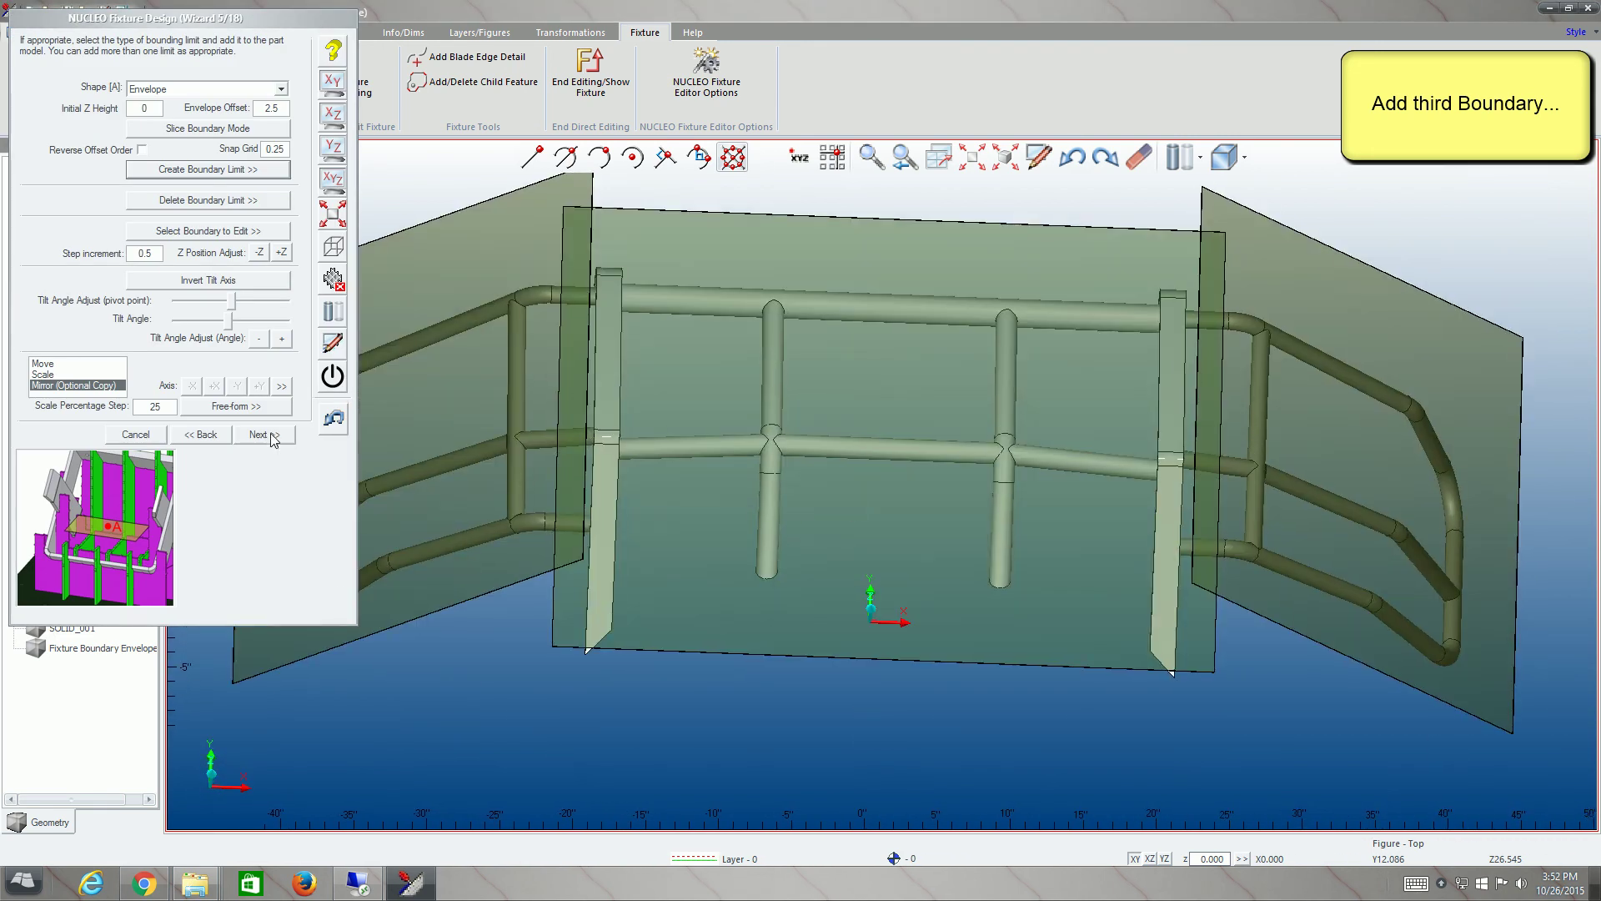
click(266, 435)
- Regenerate the fixture blade lines at an automatic 7.0 pitch
click(265, 435)
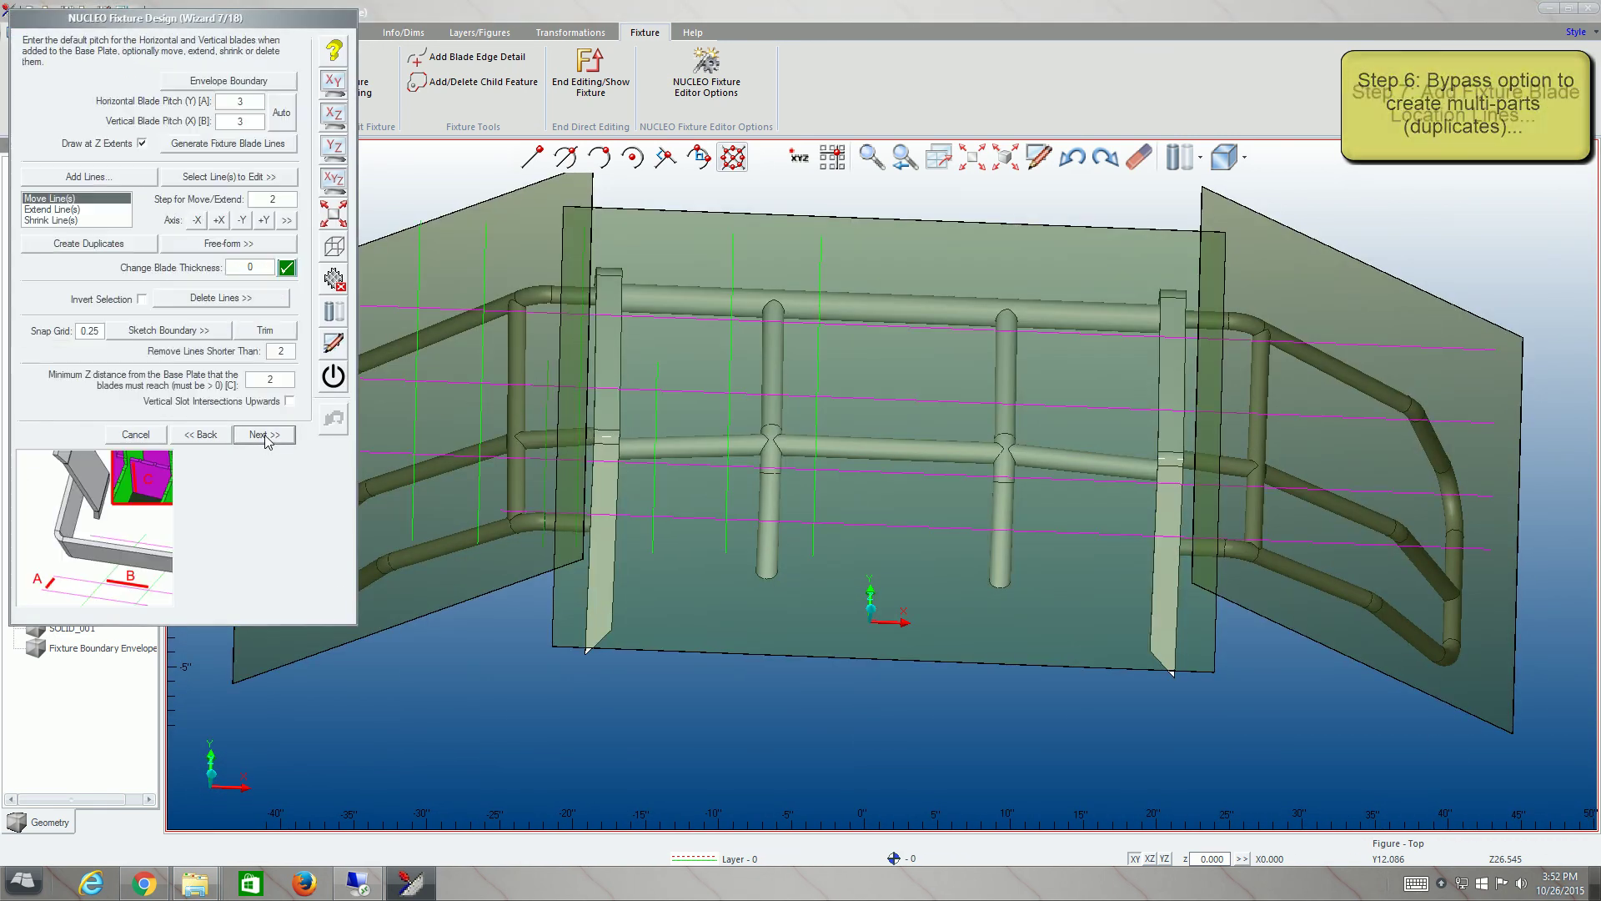
click(333, 81)
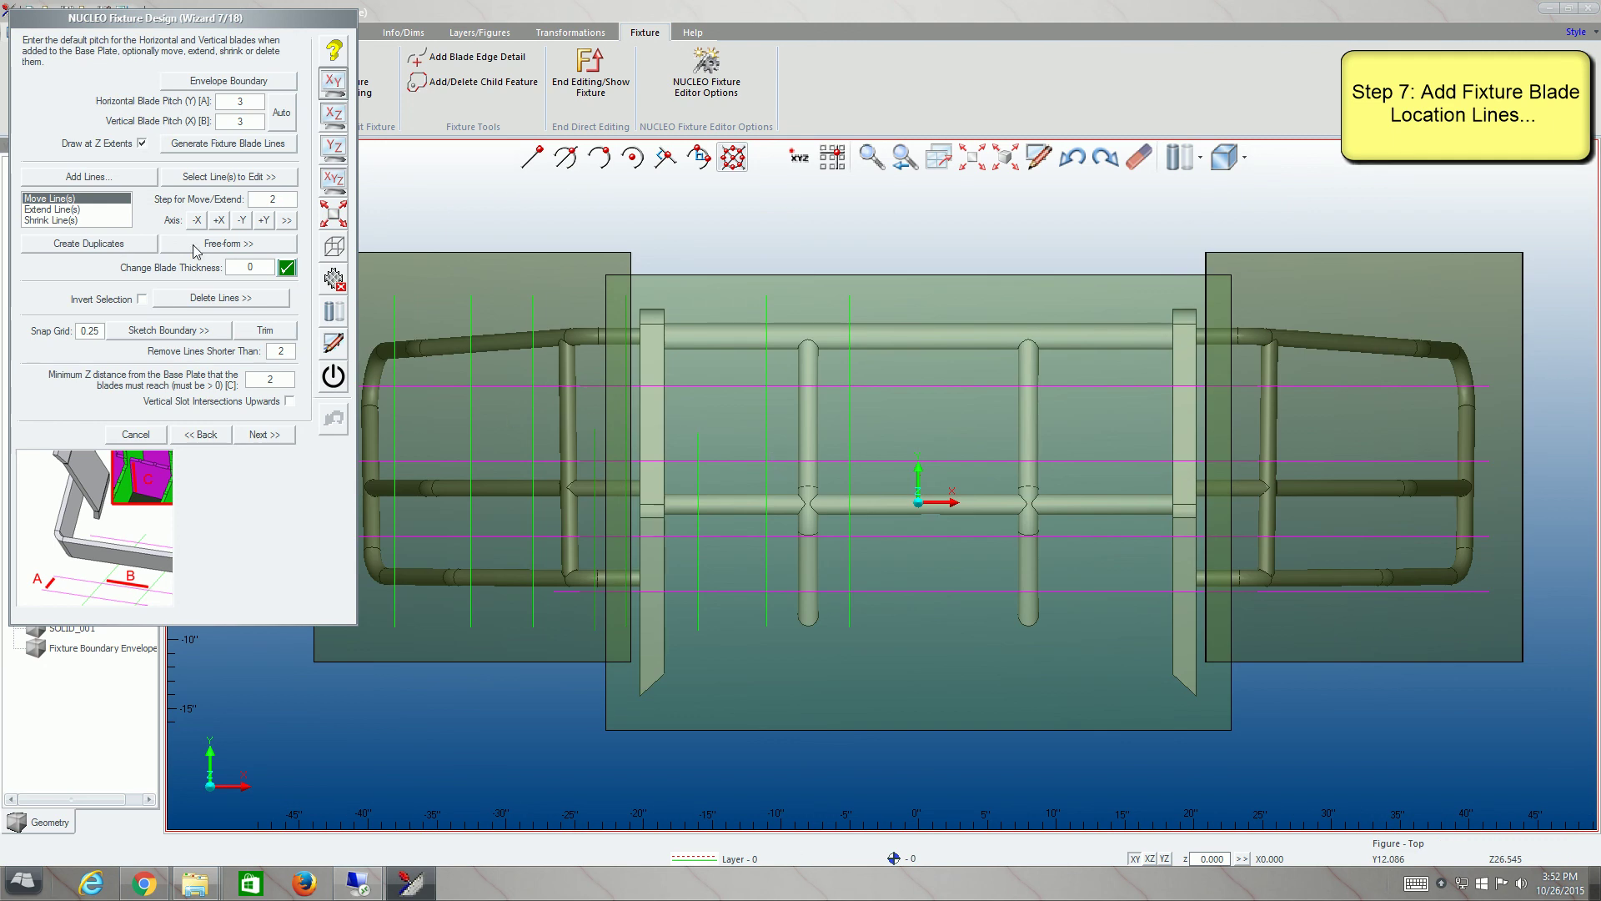
click(282, 113)
click(799, 500)
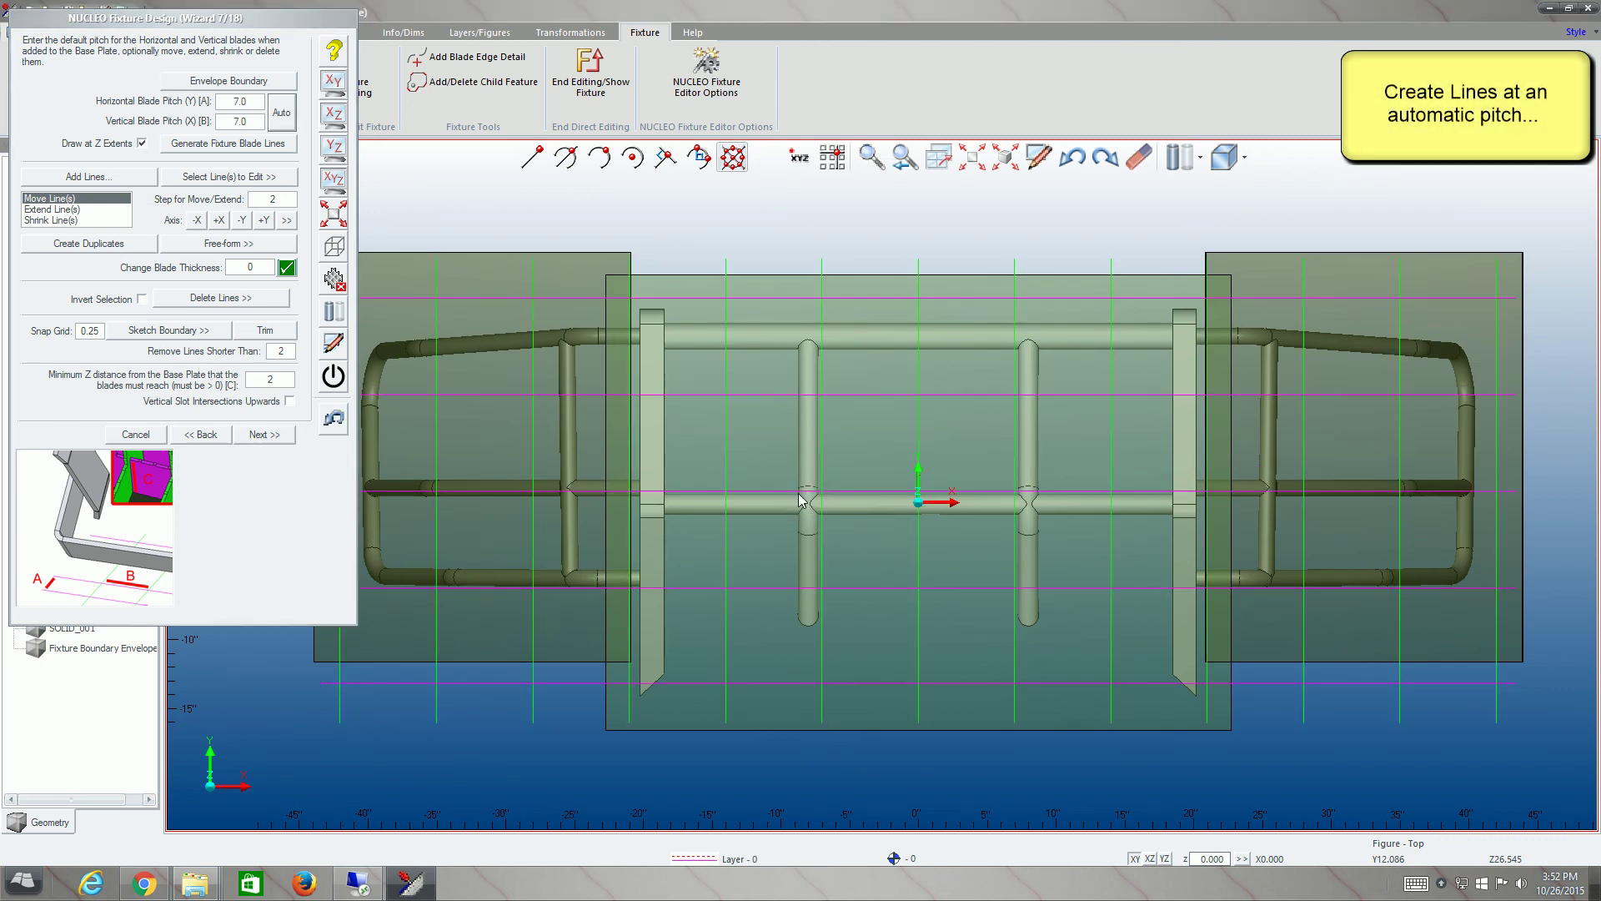
scroll(753, 622, down, 2)
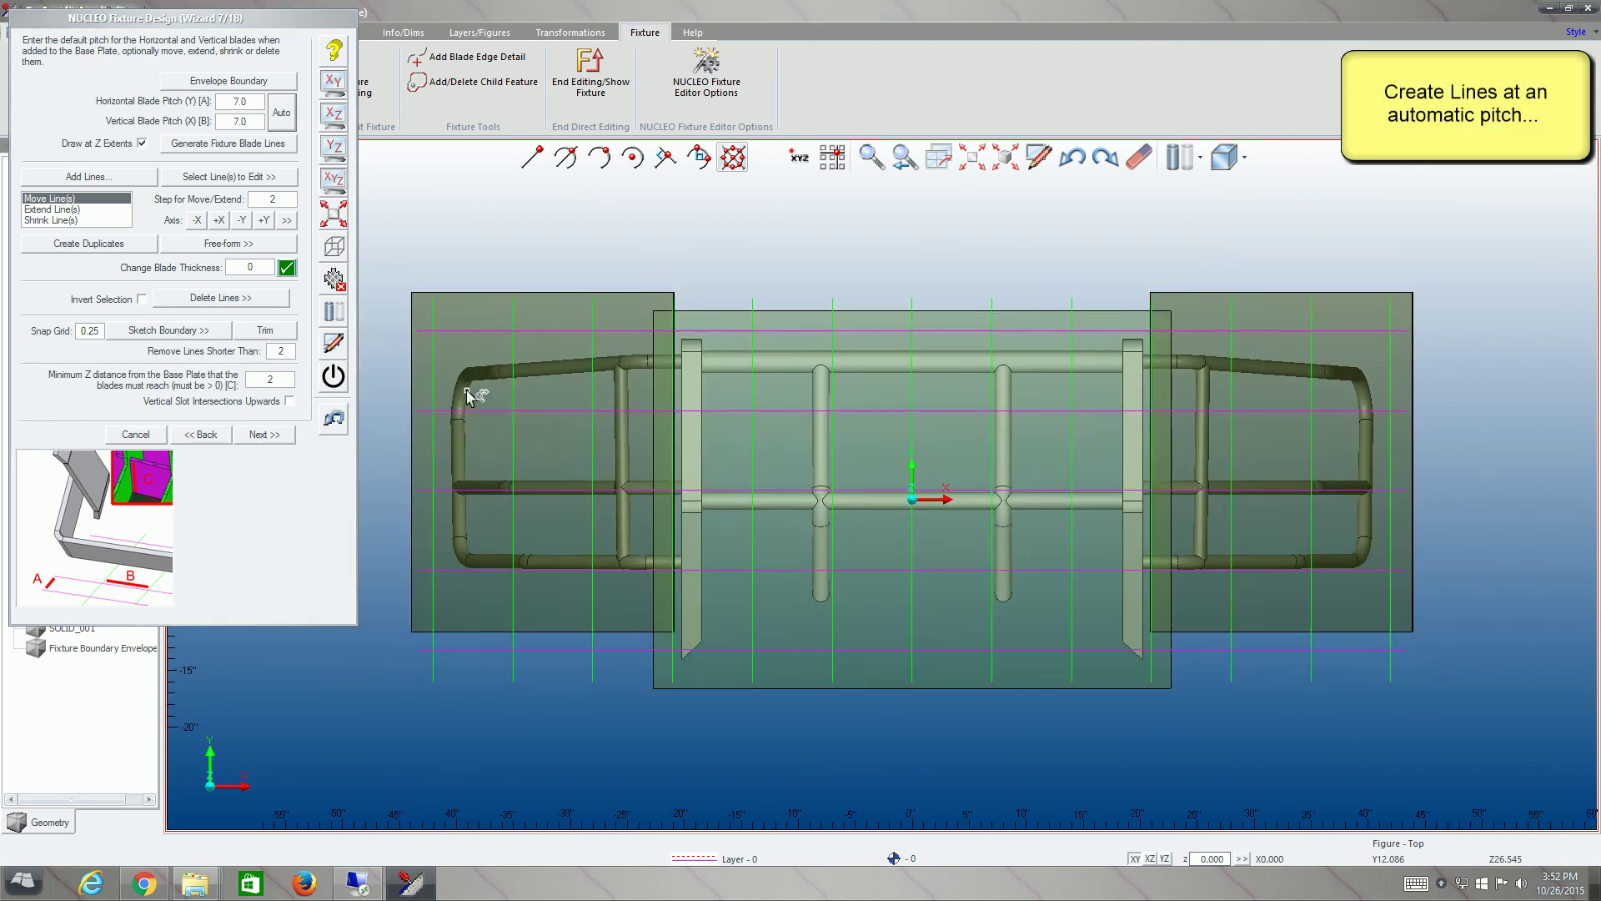
- Select the leftmost and right-end vertical blade lines plus the horizontal lines for editing
click(206, 177)
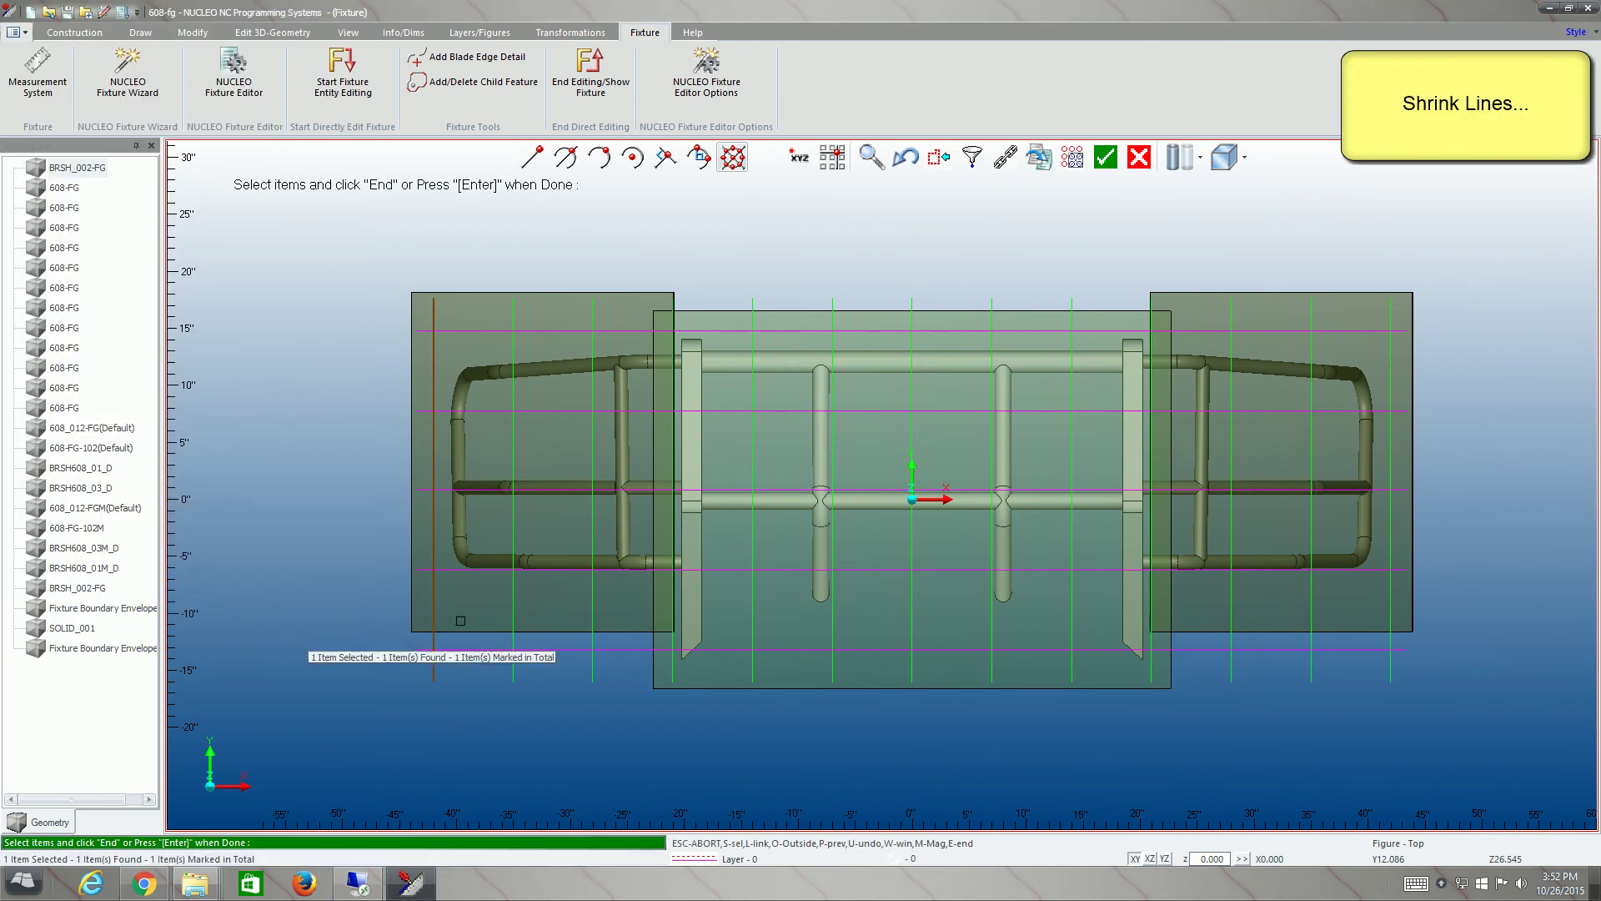
click(594, 615)
click(1231, 641)
click(1311, 640)
click(1392, 638)
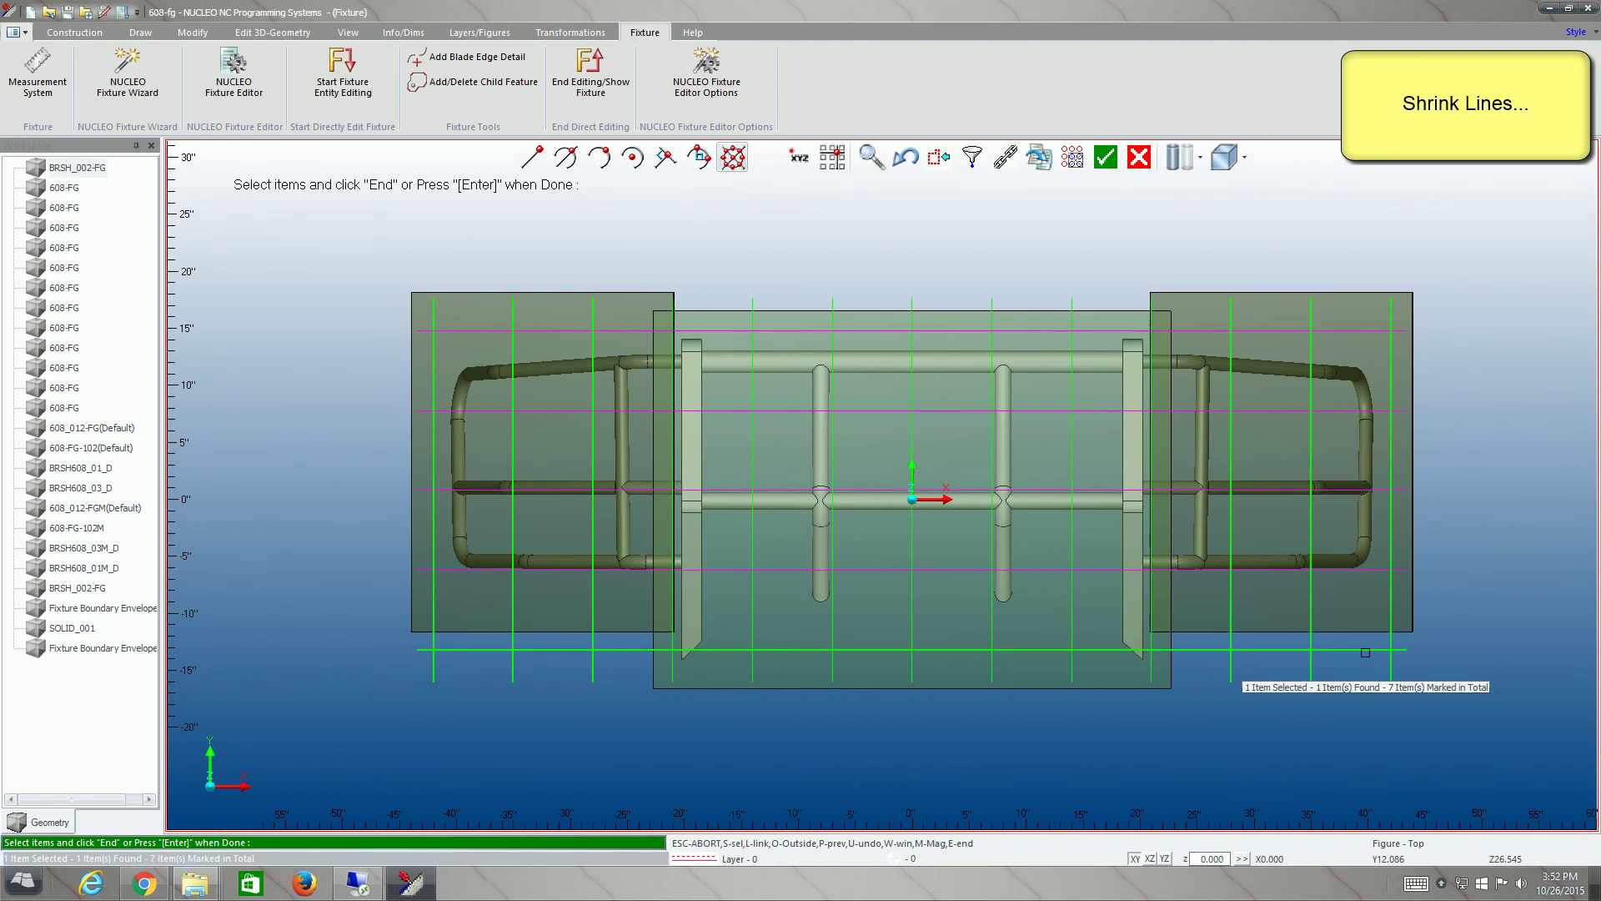
click(1145, 330)
key(Return)
- Shrink the bottom line at both ends and the vertical lines at their bottoms
click(73, 220)
click(197, 221)
click(197, 222)
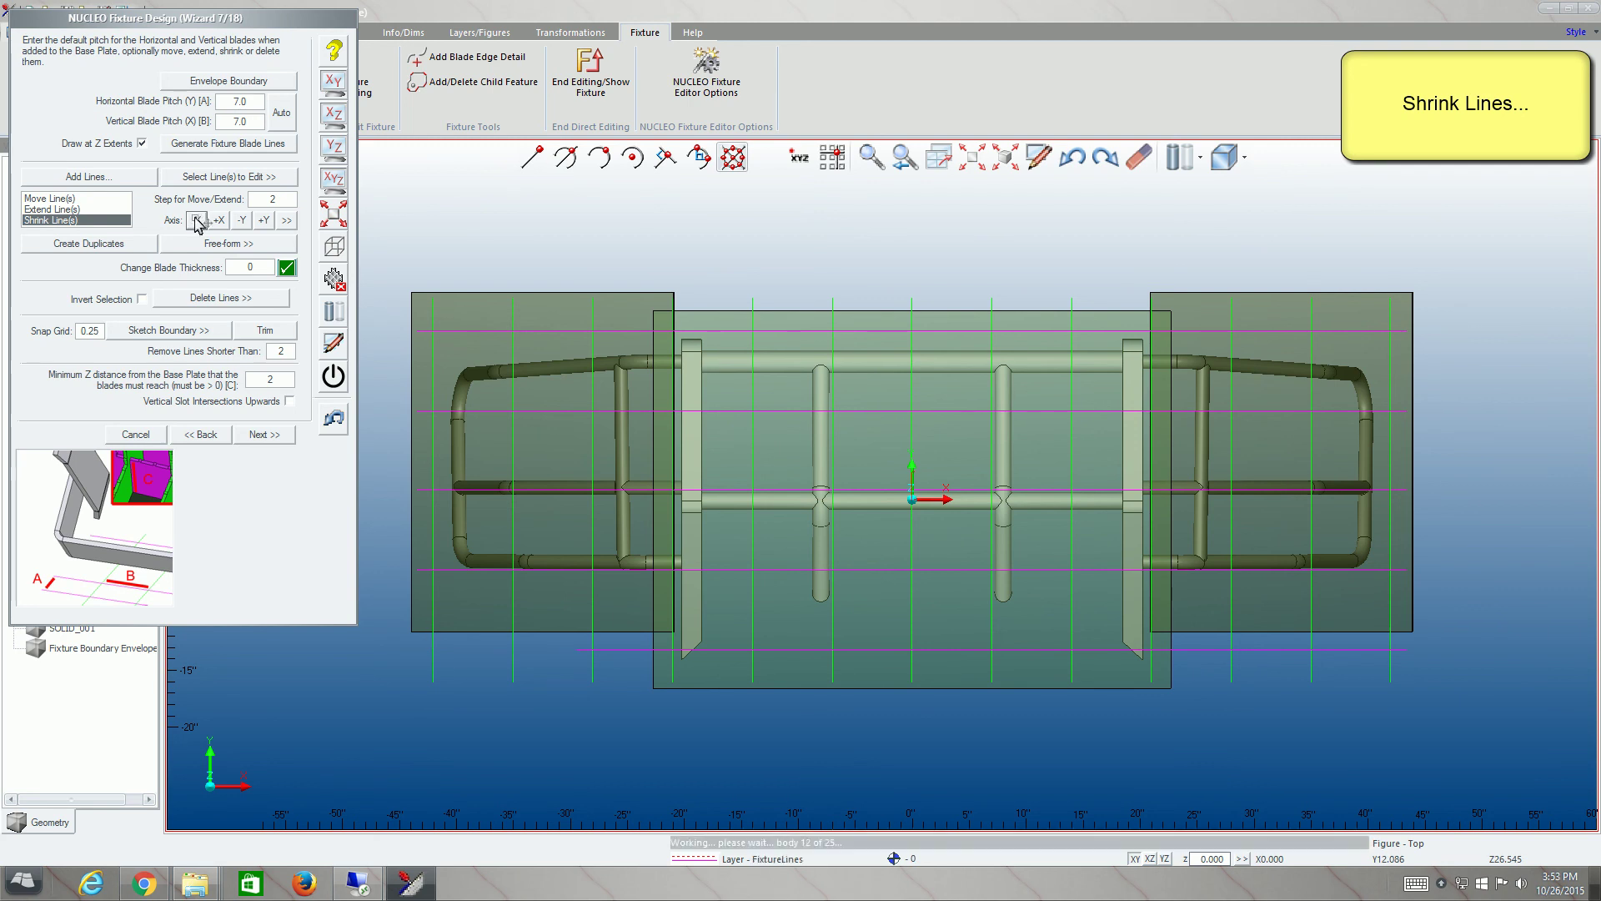
click(220, 222)
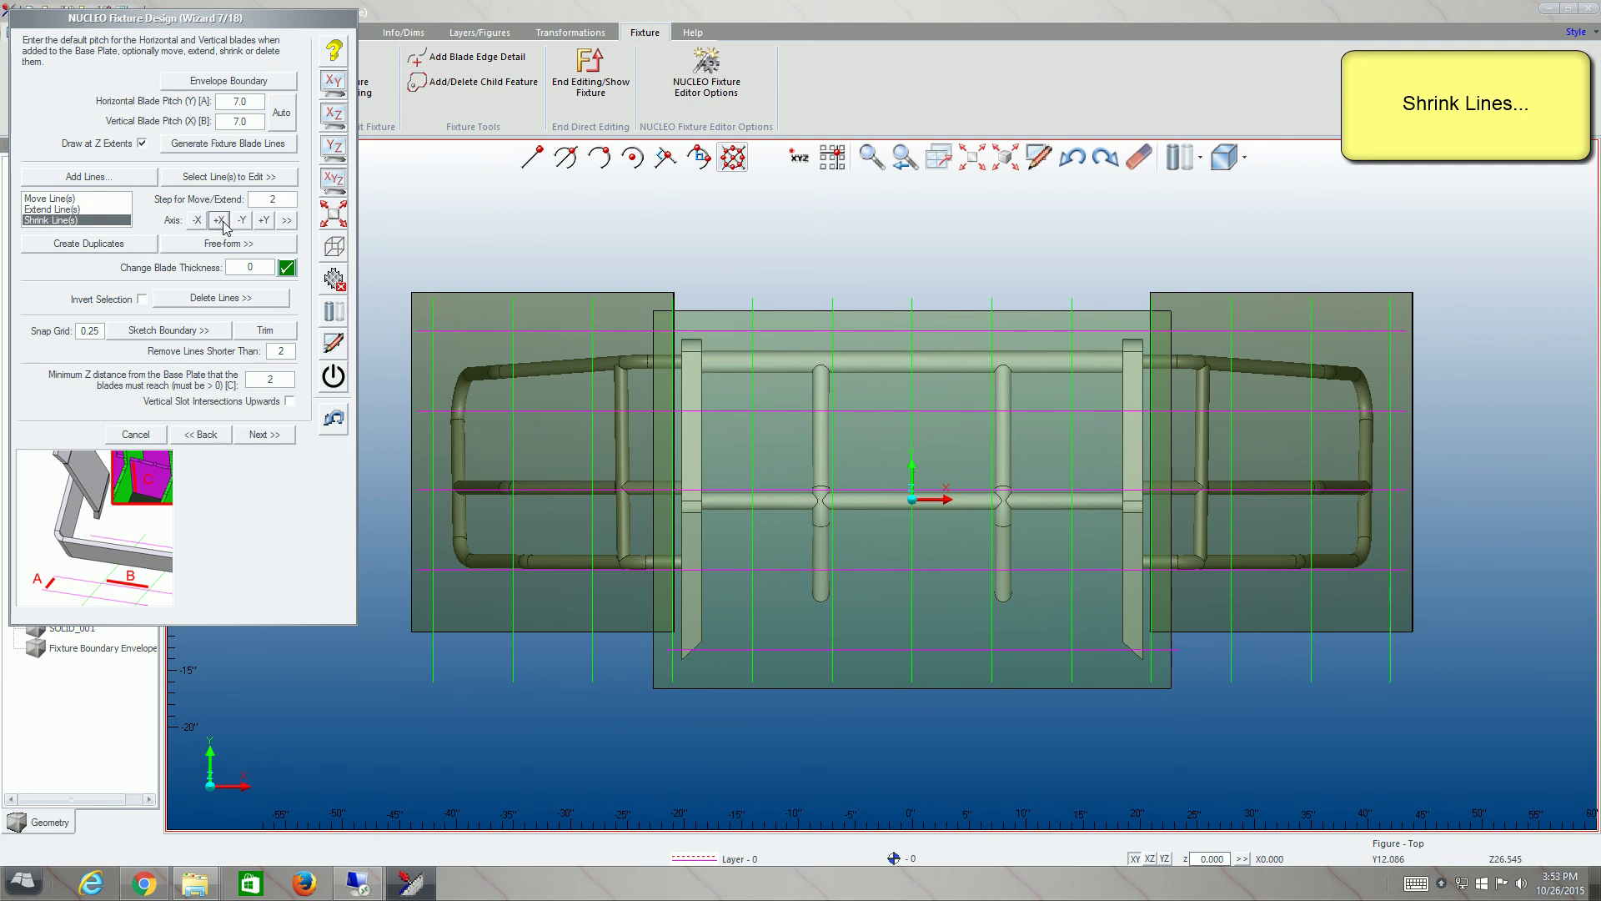
click(242, 222)
click(242, 222)
click(242, 222)
- Shorten the five vertical lines across the top at their top ends
click(217, 178)
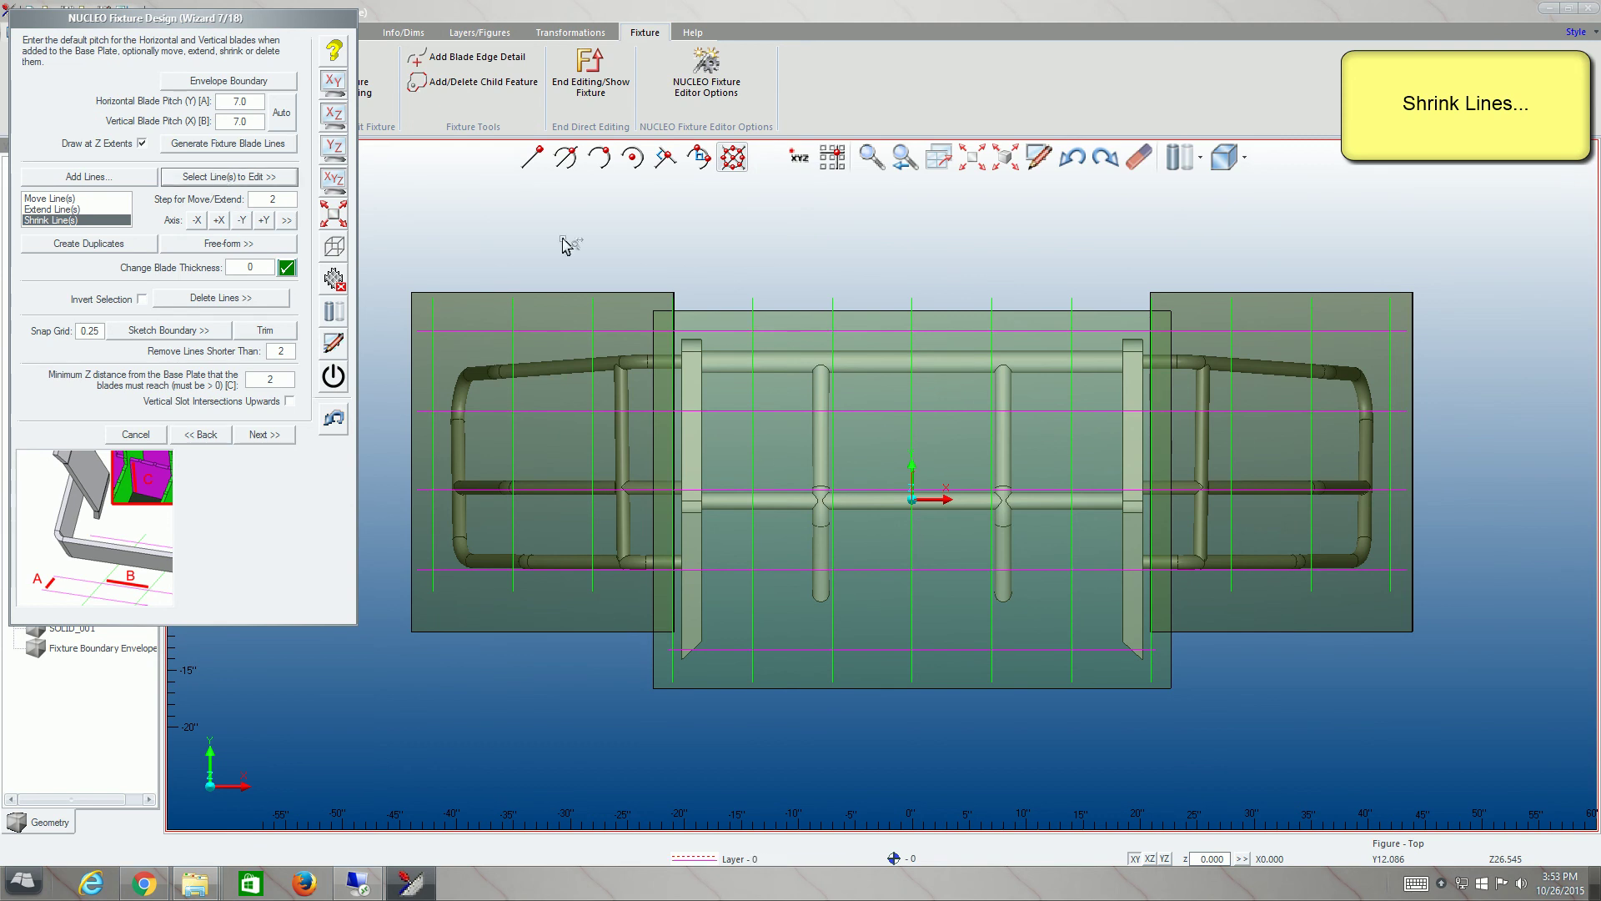
drag(1094, 288, 730, 327)
key(Return)
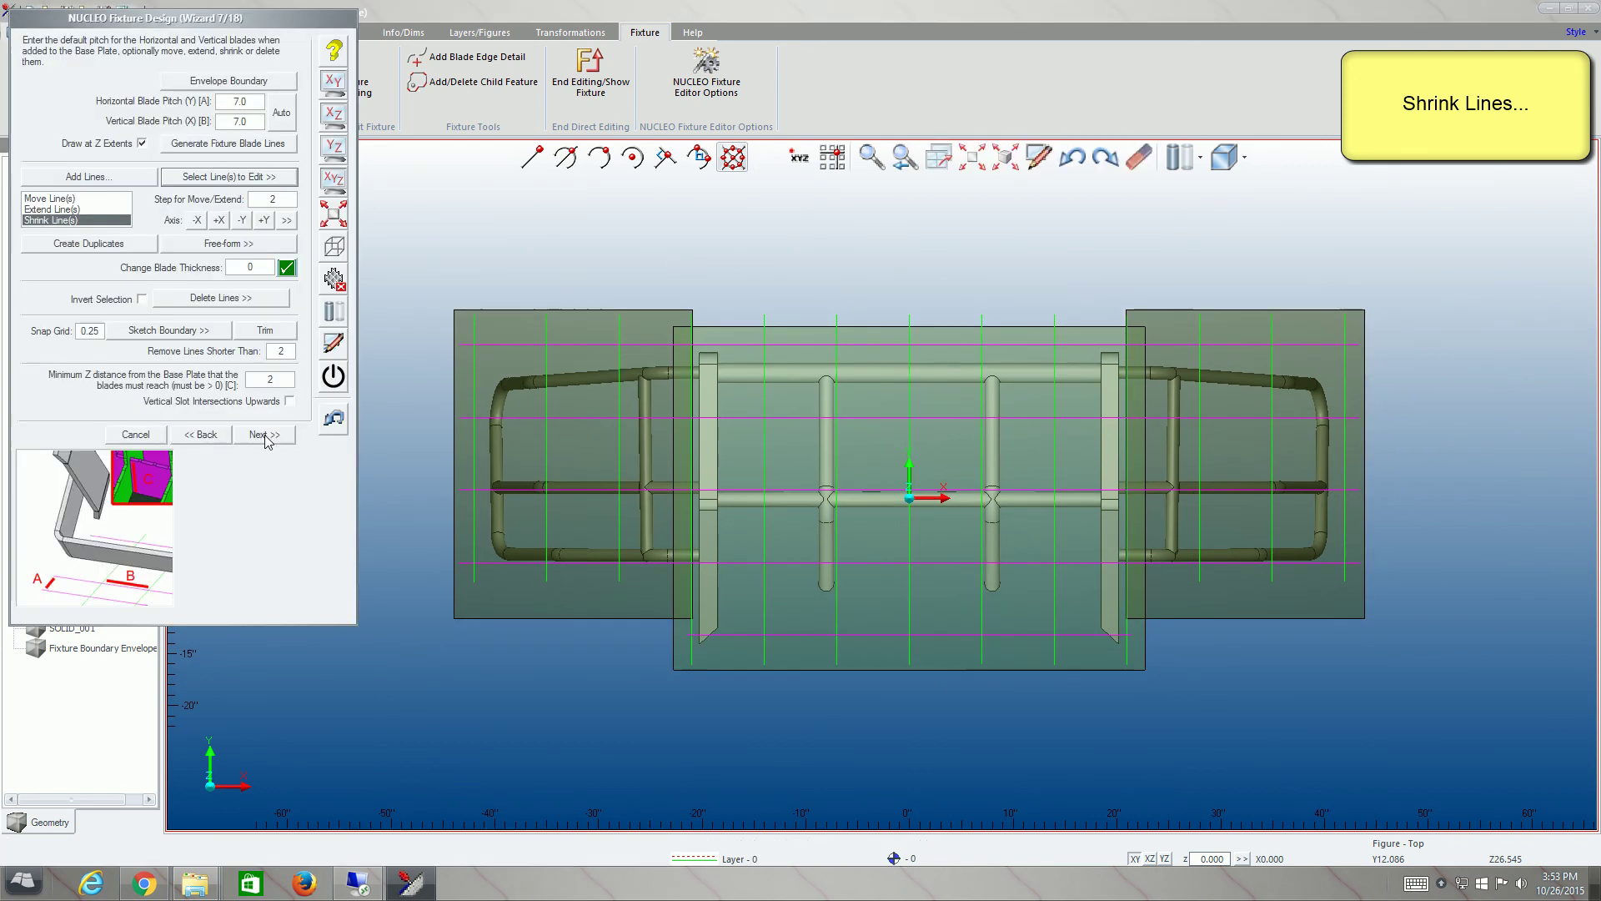
click(264, 221)
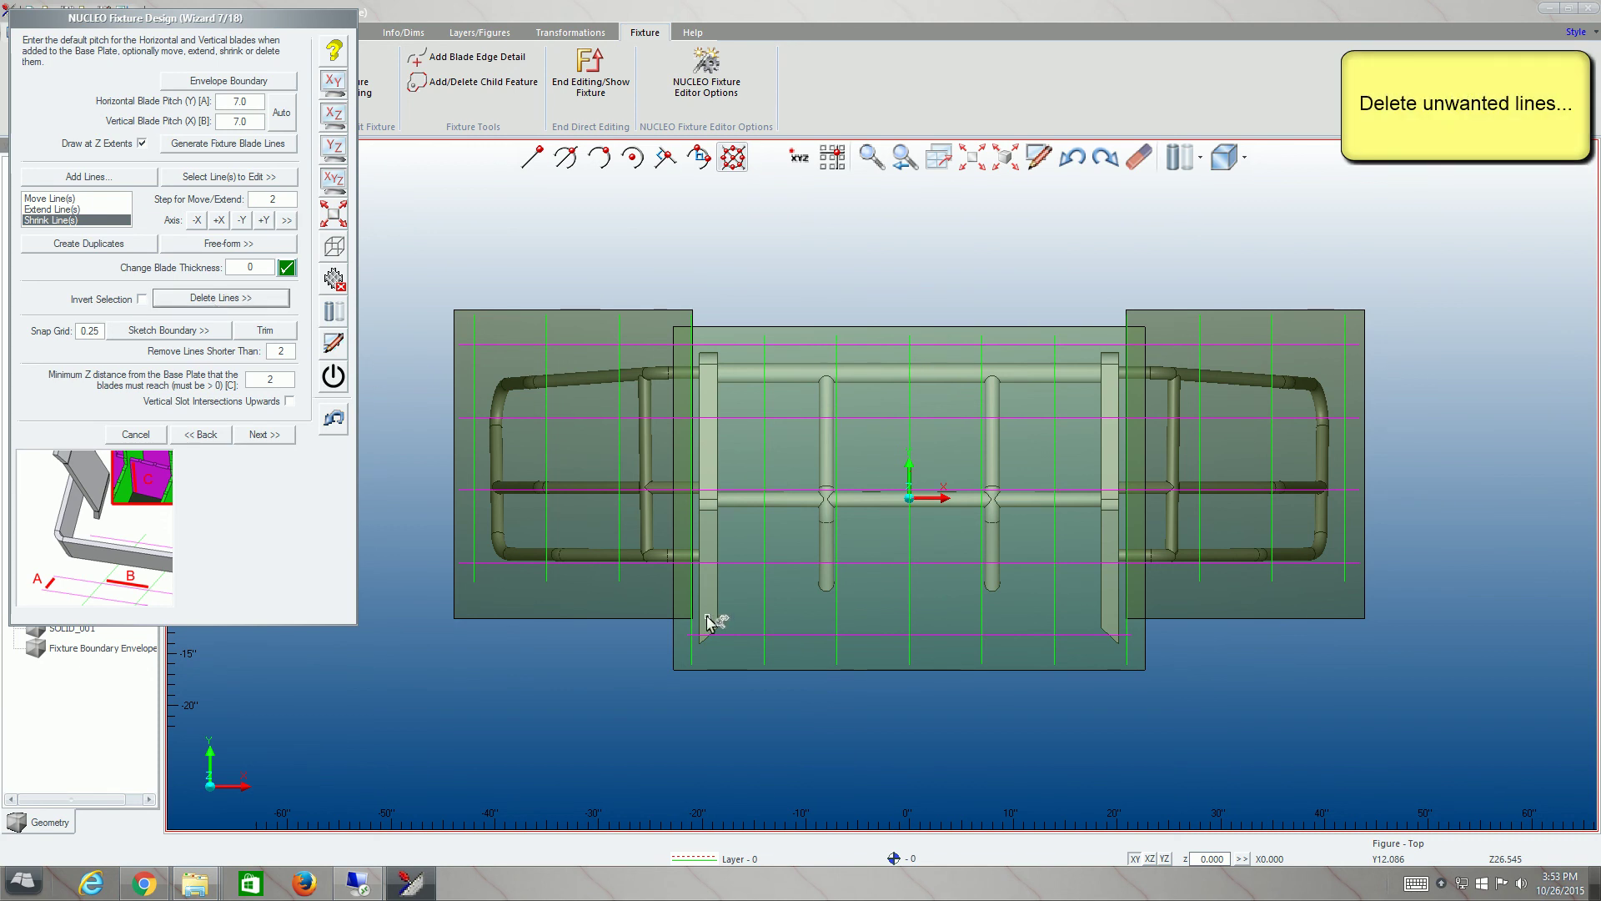
- Delete the unwanted bottom horizontal blade line
click(217, 299)
click(785, 636)
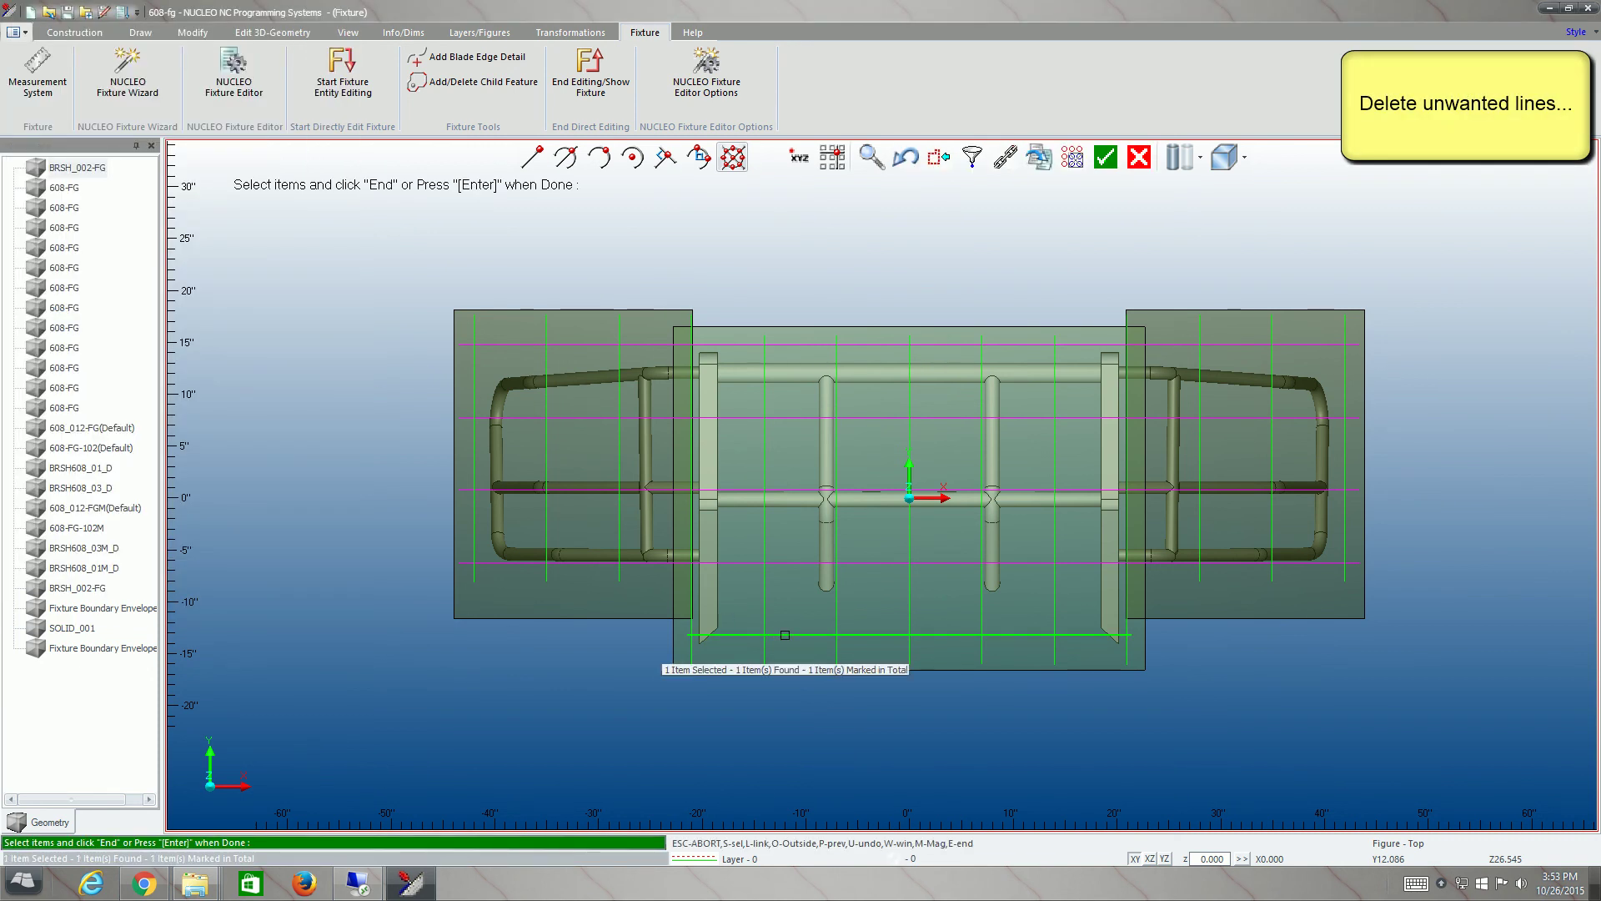
key(Return)
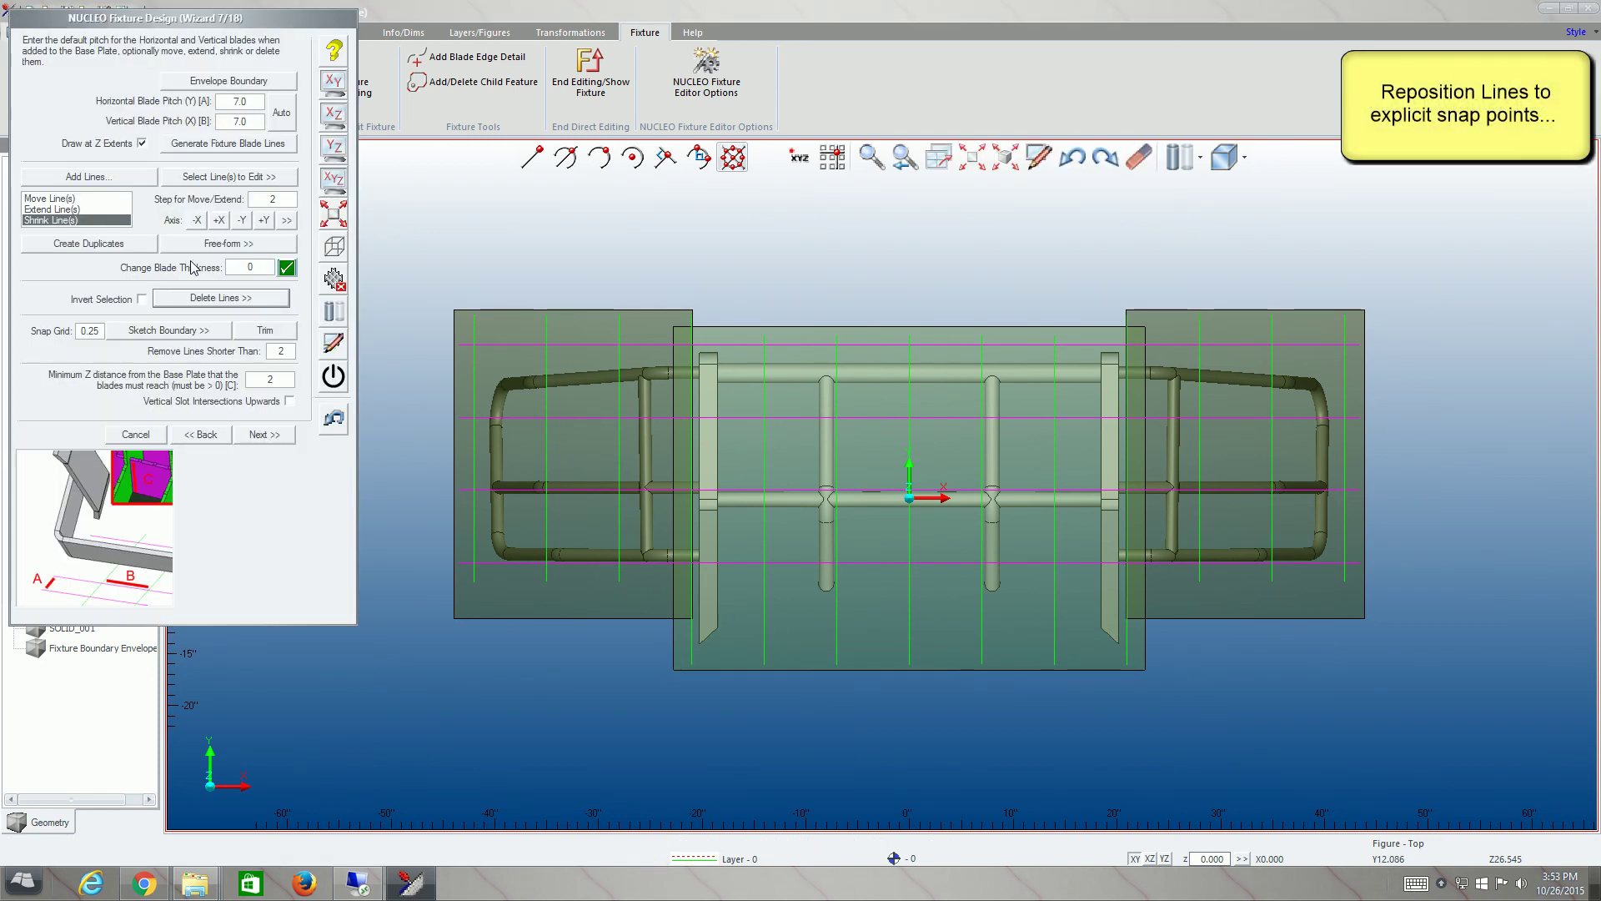
- Pick a vertical blade line to reposition at a snap point
click(254, 185)
click(837, 442)
key(Return)
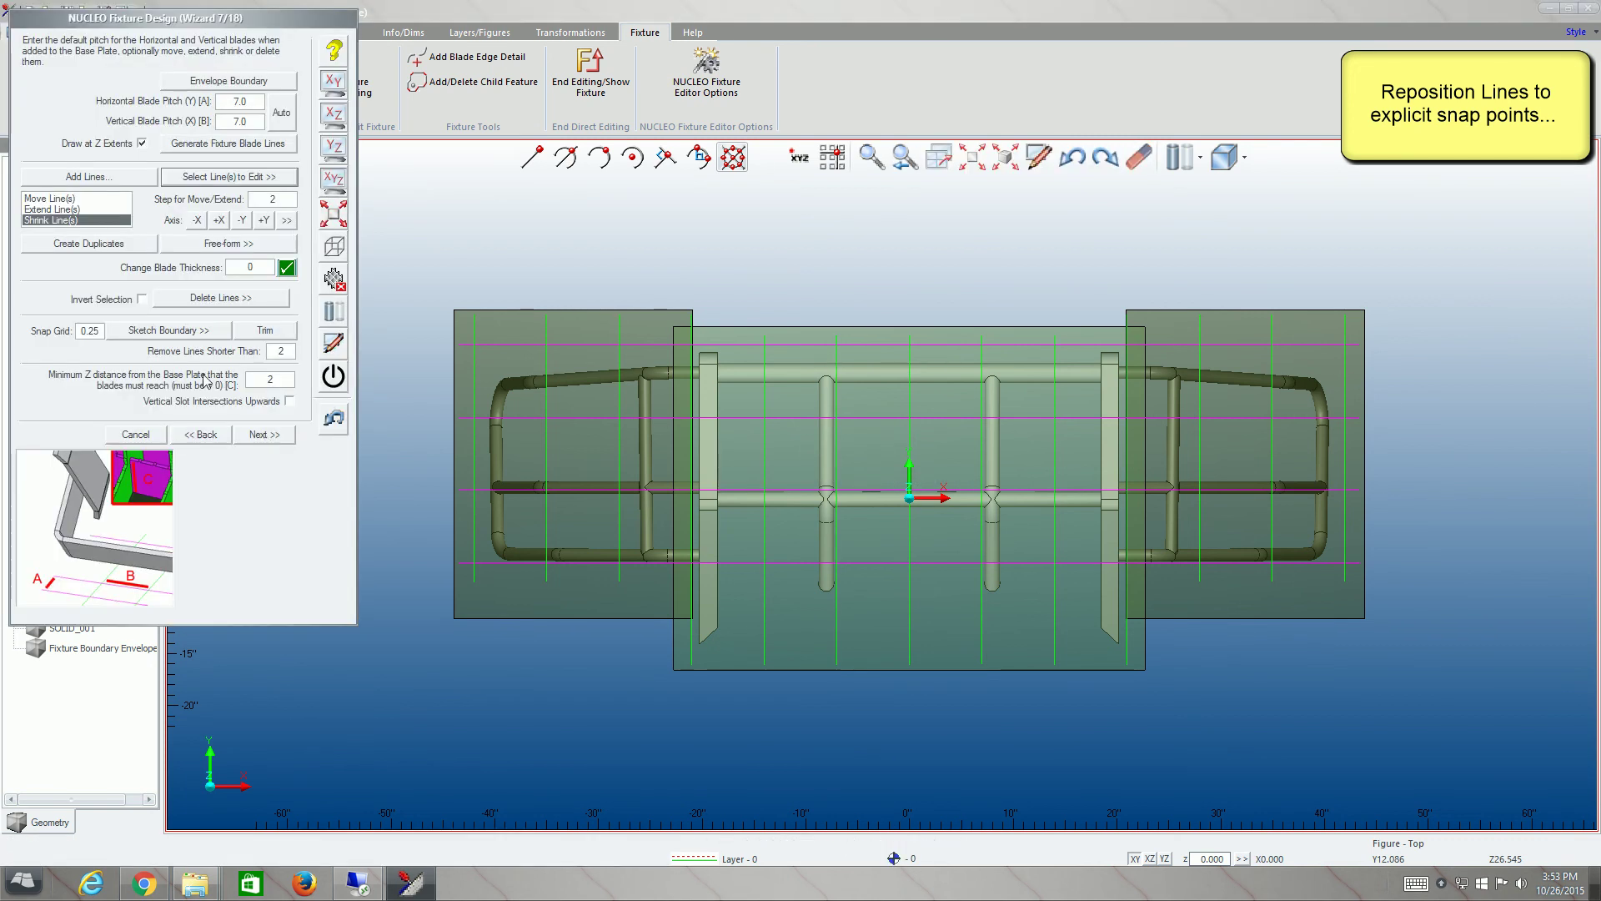
click(288, 222)
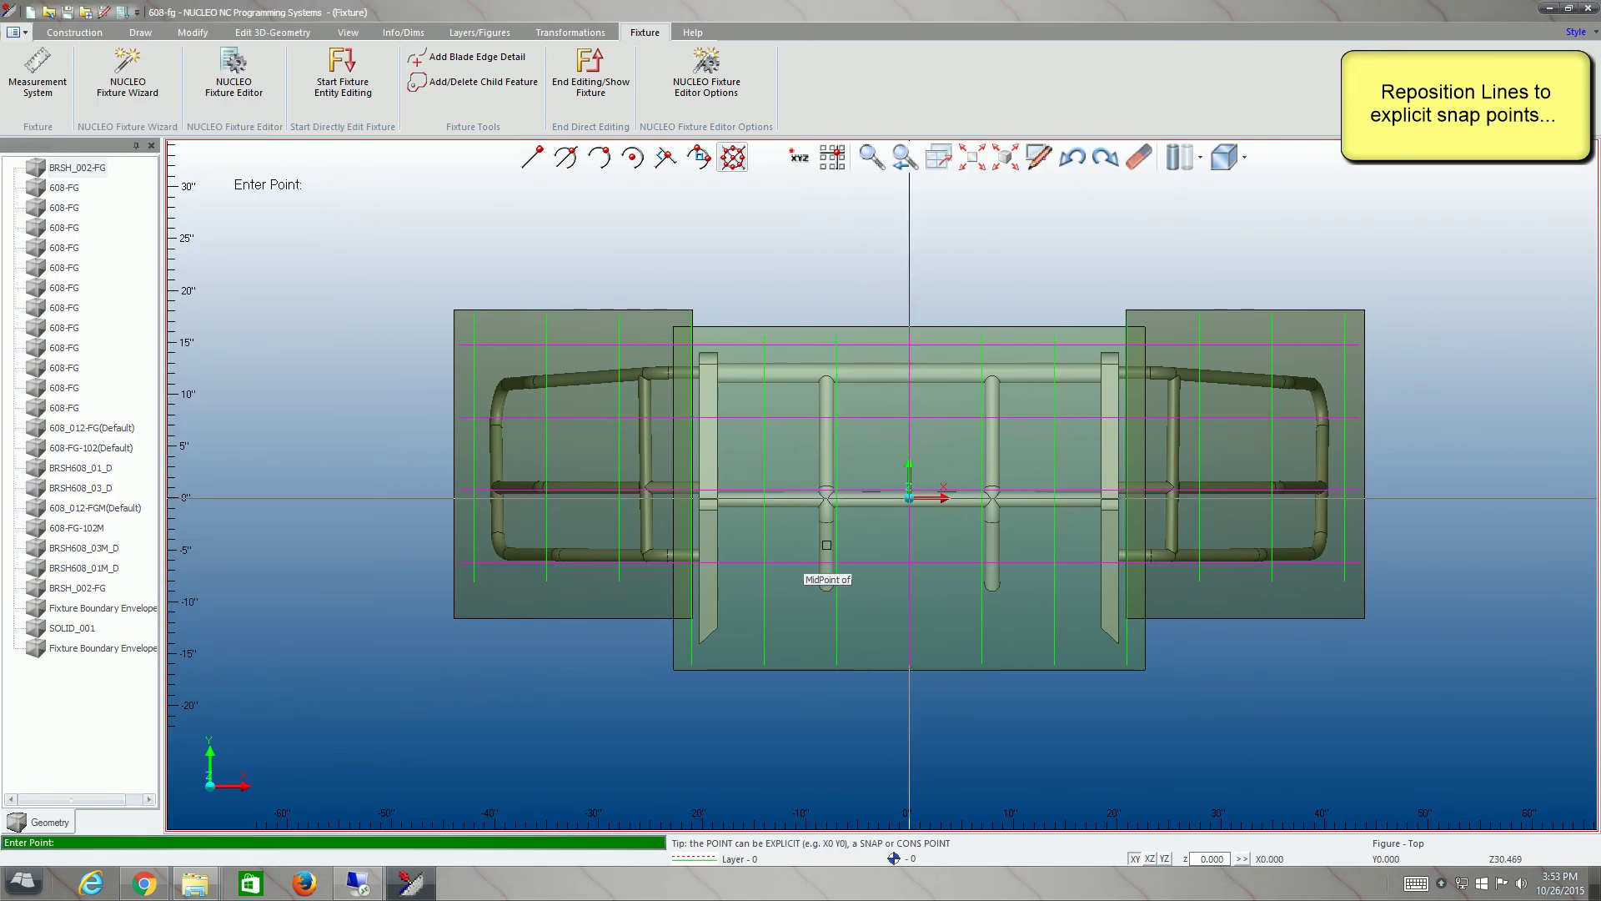
- Hide the middle envelope and snap two vertical blade lines onto the pipe
right_click(886, 532)
mouse_move(976, 709)
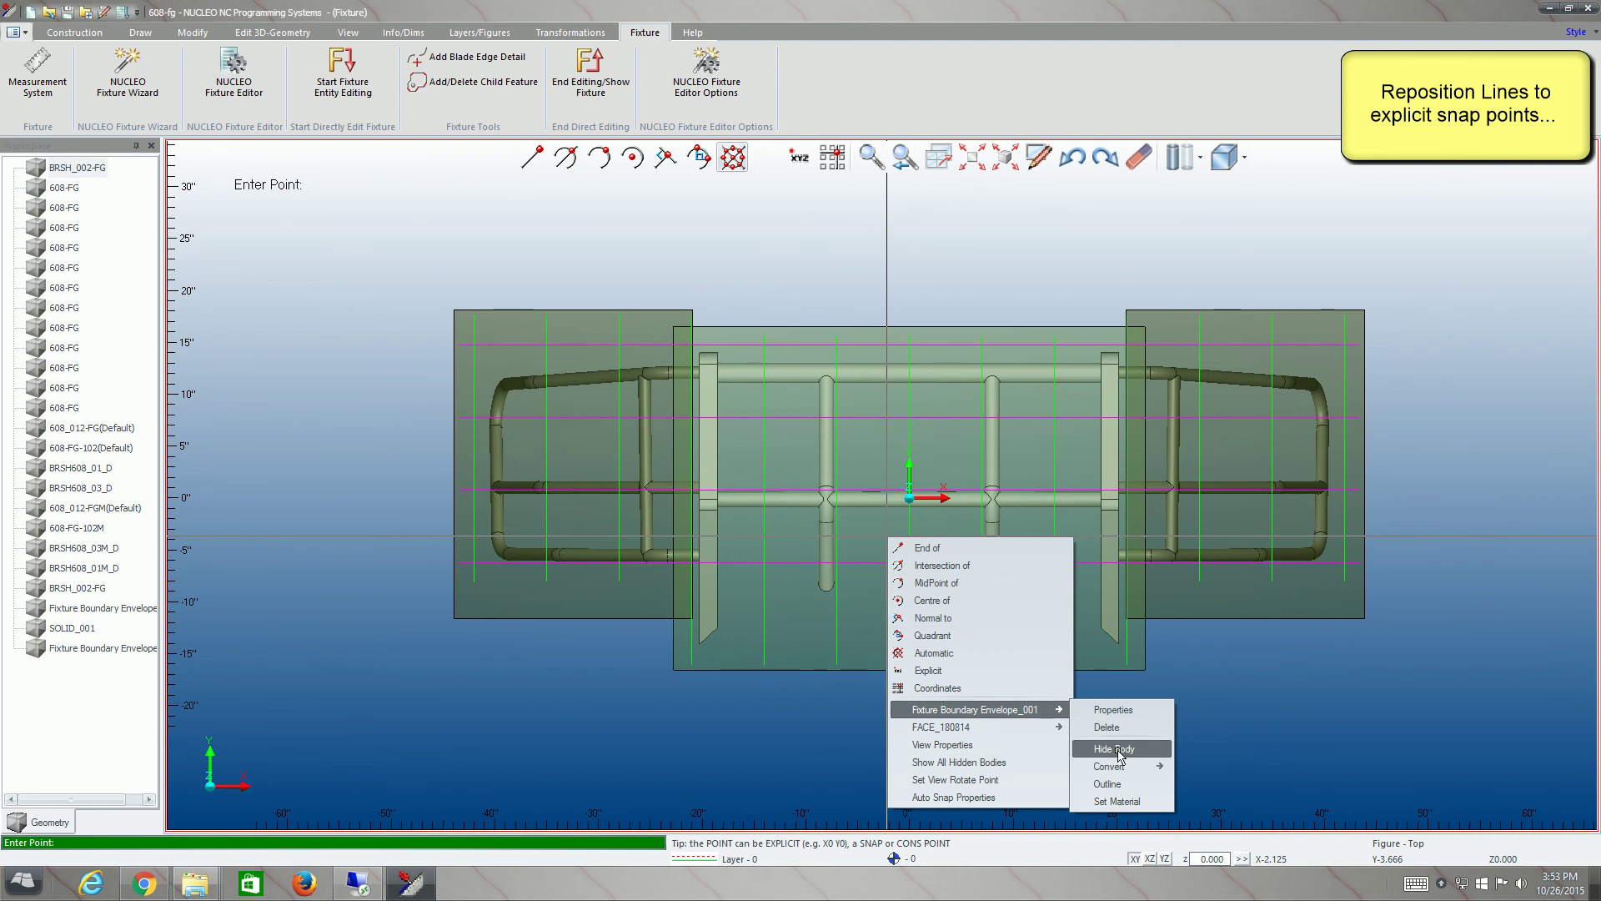
click(1118, 753)
click(825, 552)
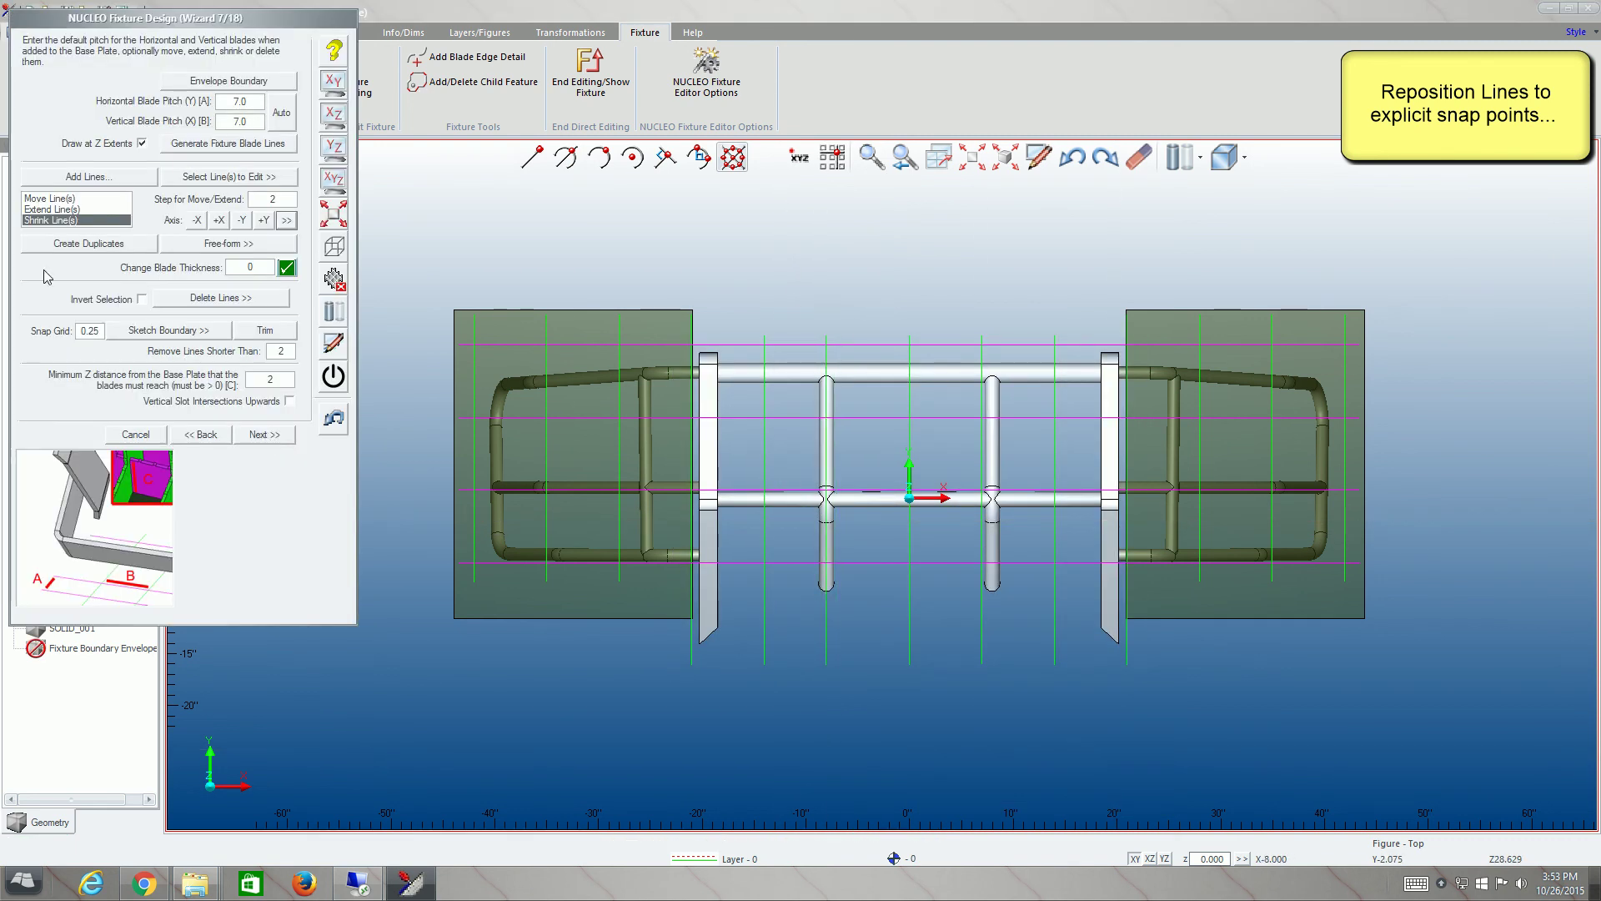
click(288, 220)
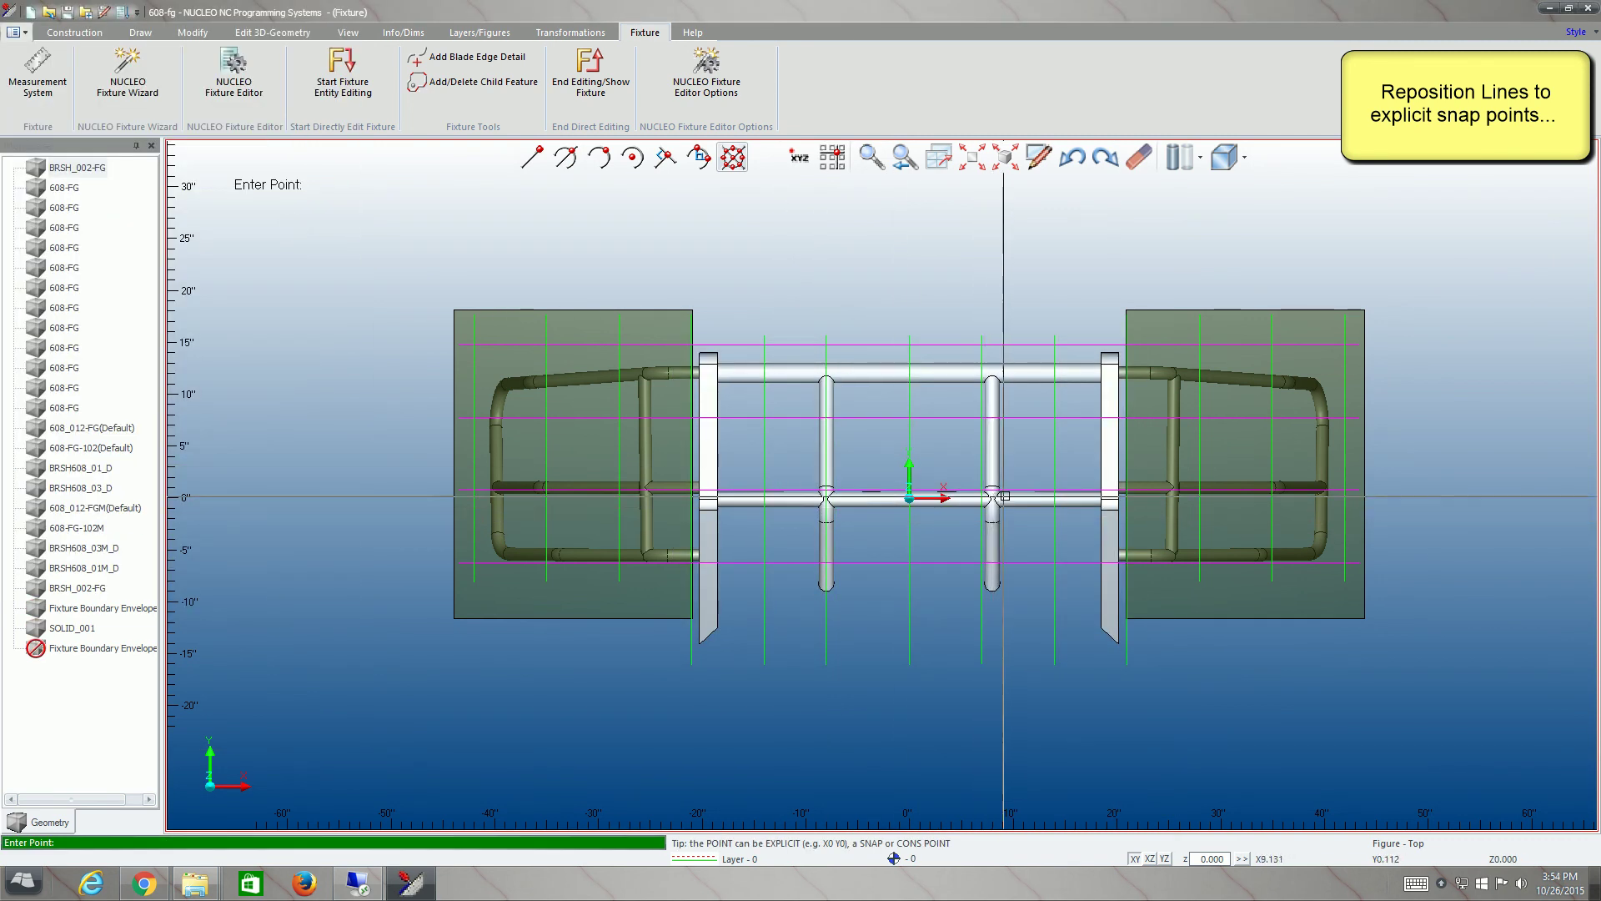
click(993, 550)
click(243, 180)
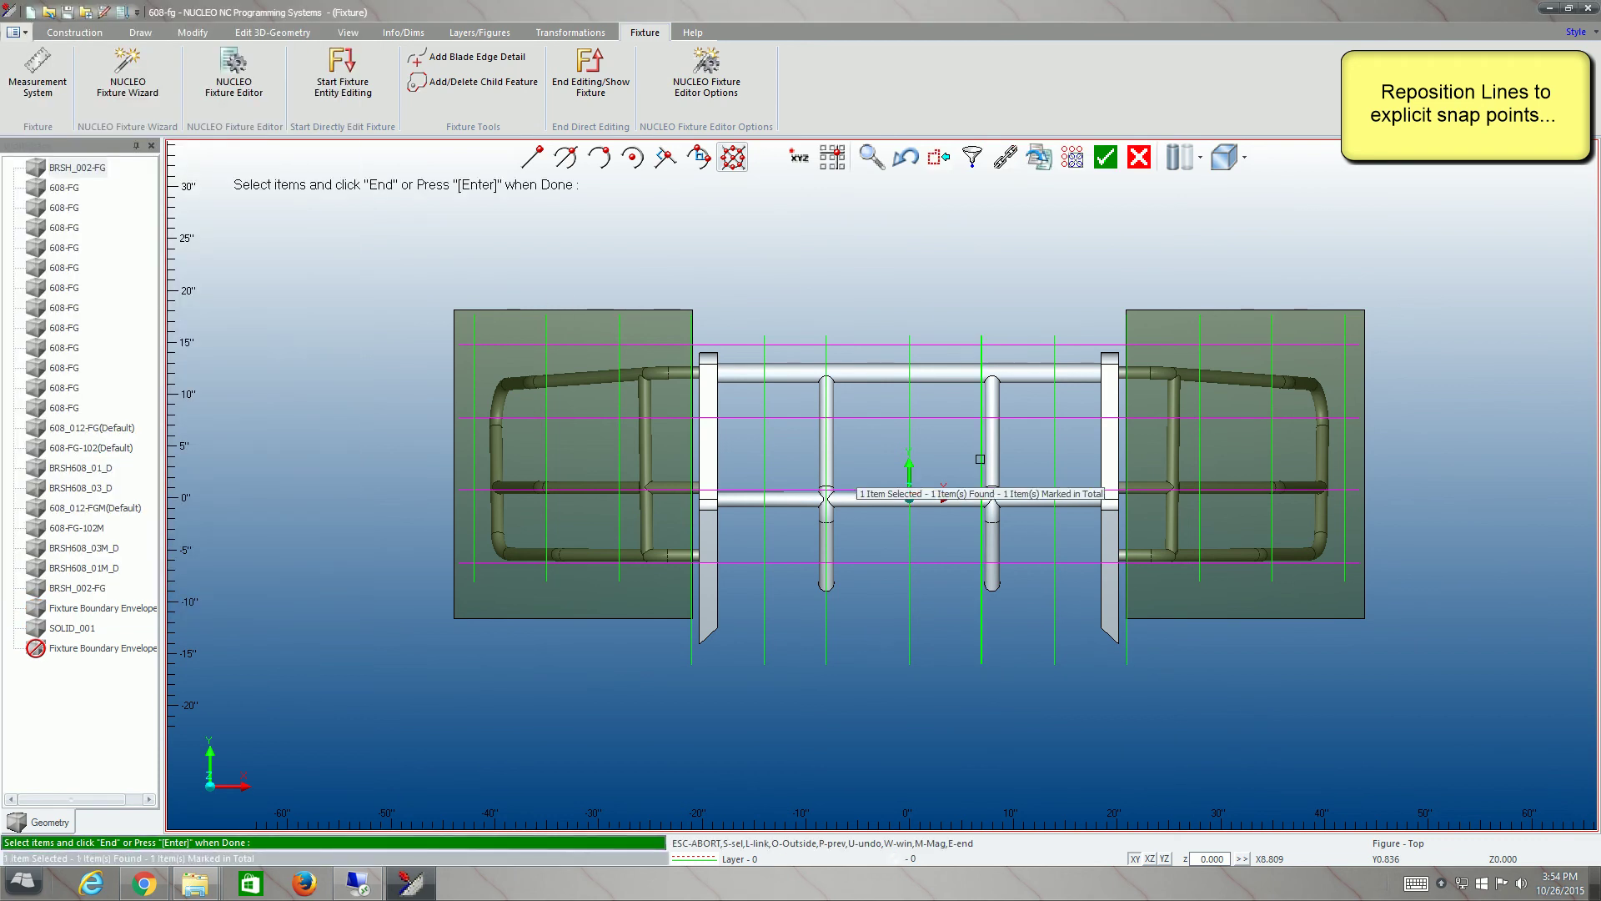
click(288, 220)
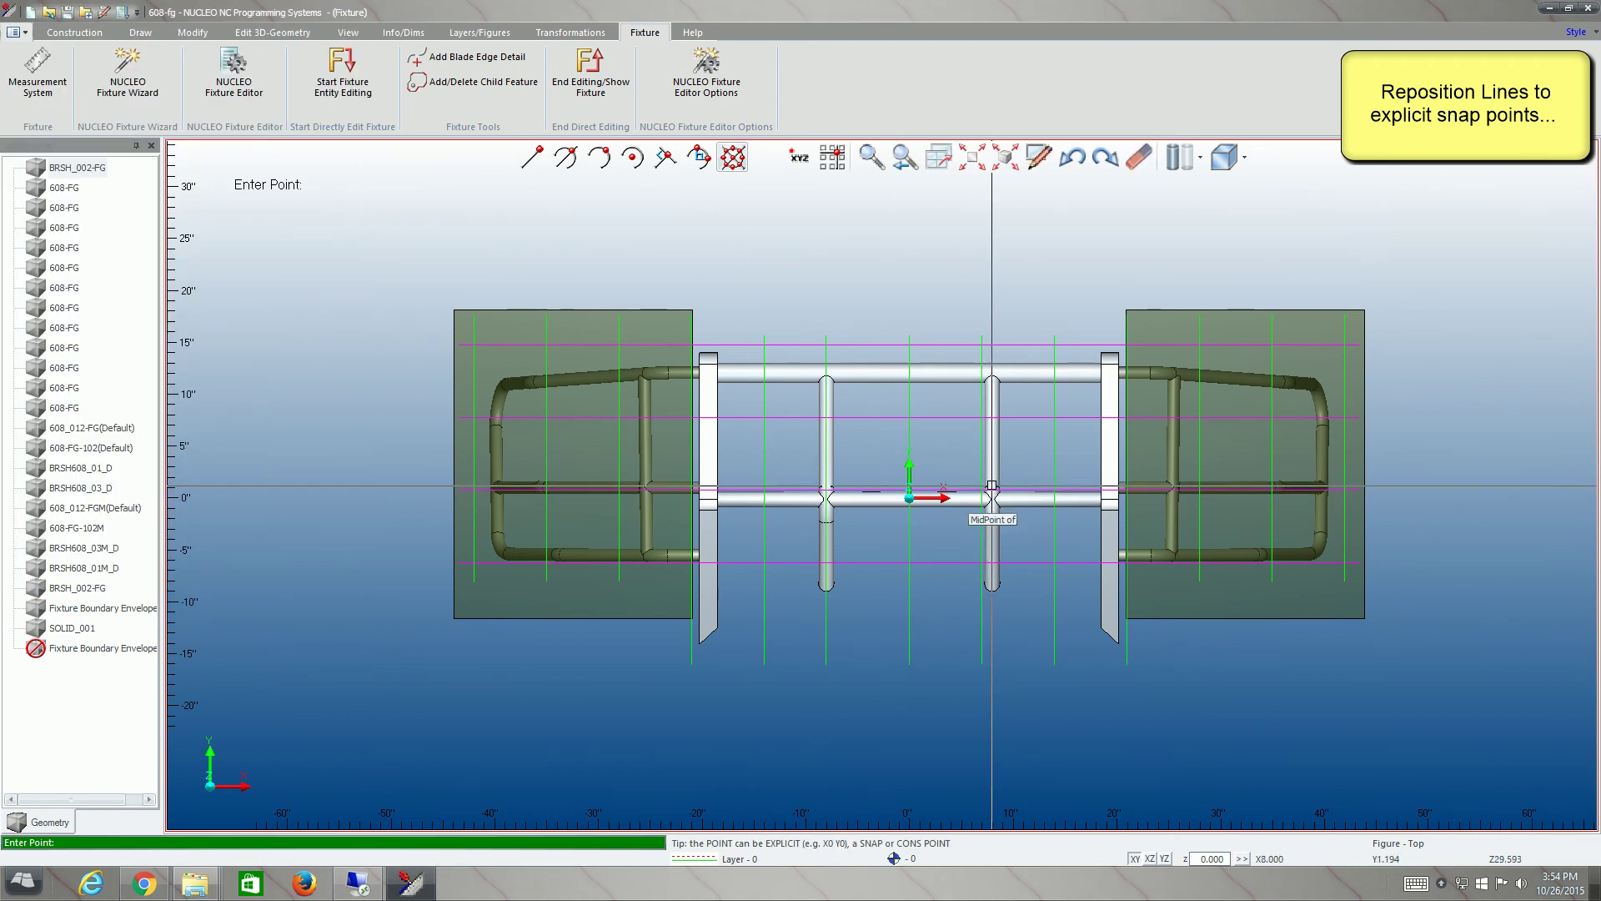
click(991, 422)
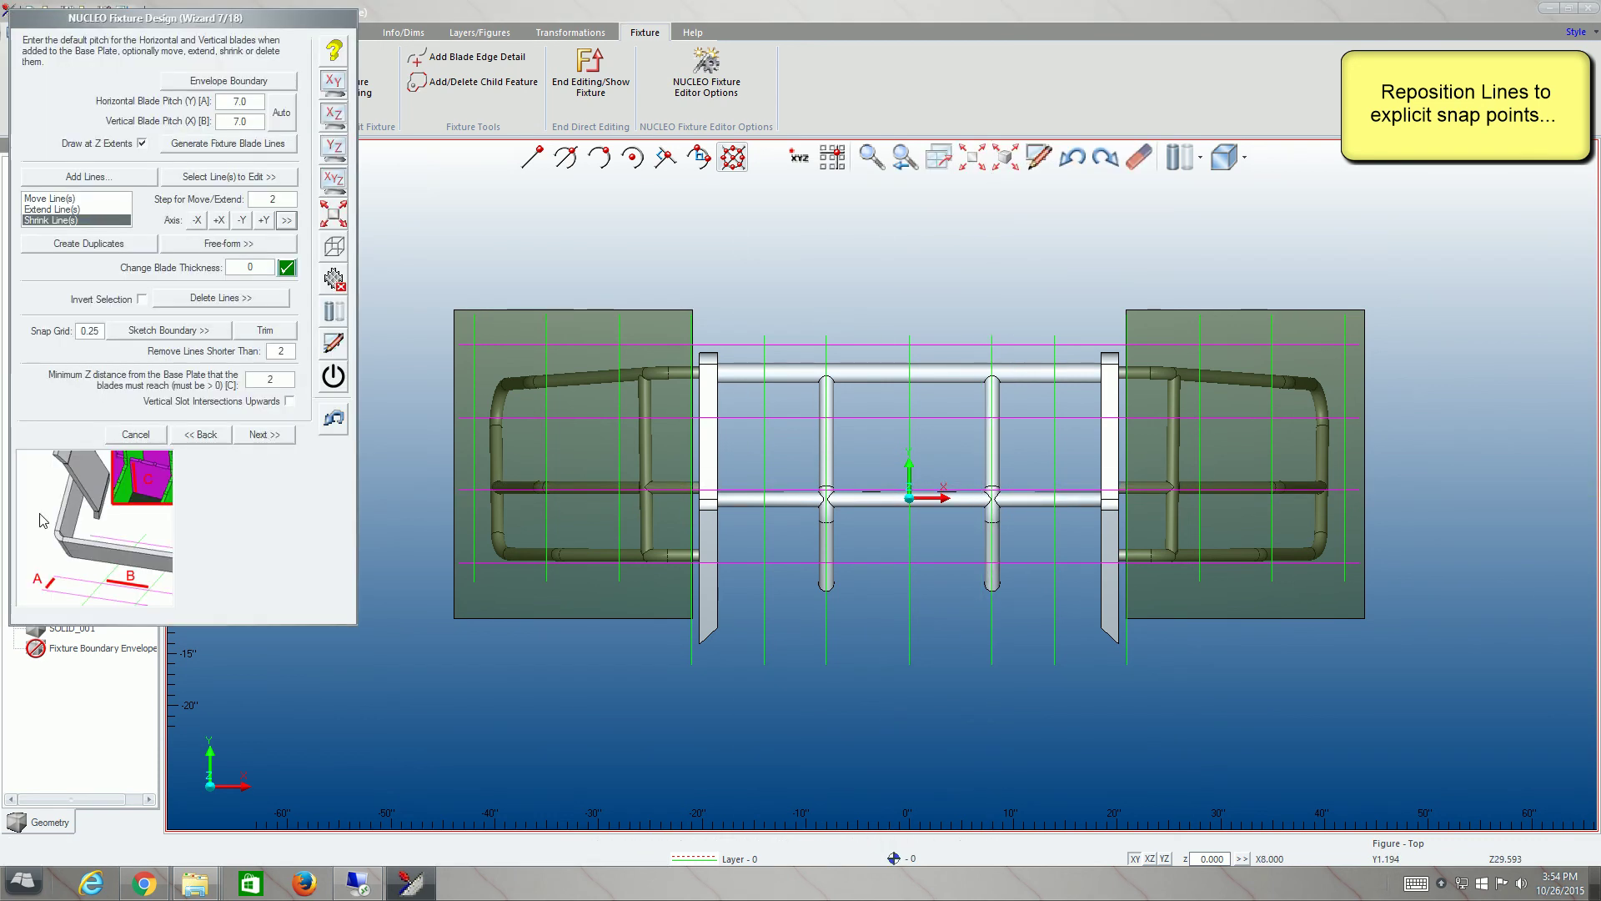
- Shorten five vertical blade lines twice at their lower ends
click(233, 183)
drag(1069, 616, 738, 679)
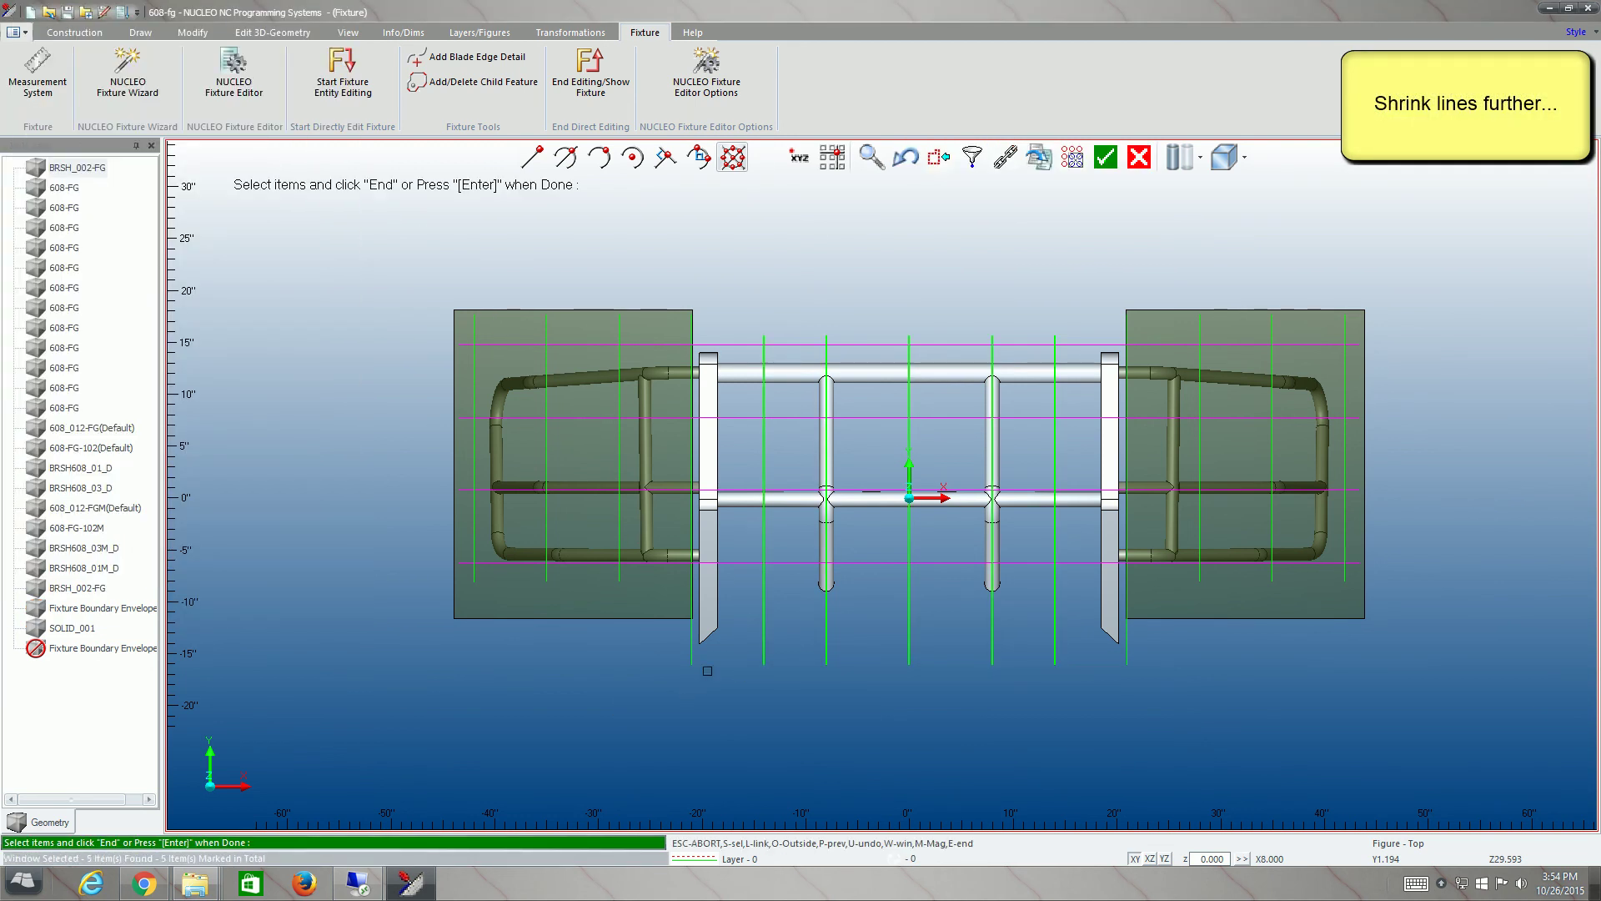
key(Return)
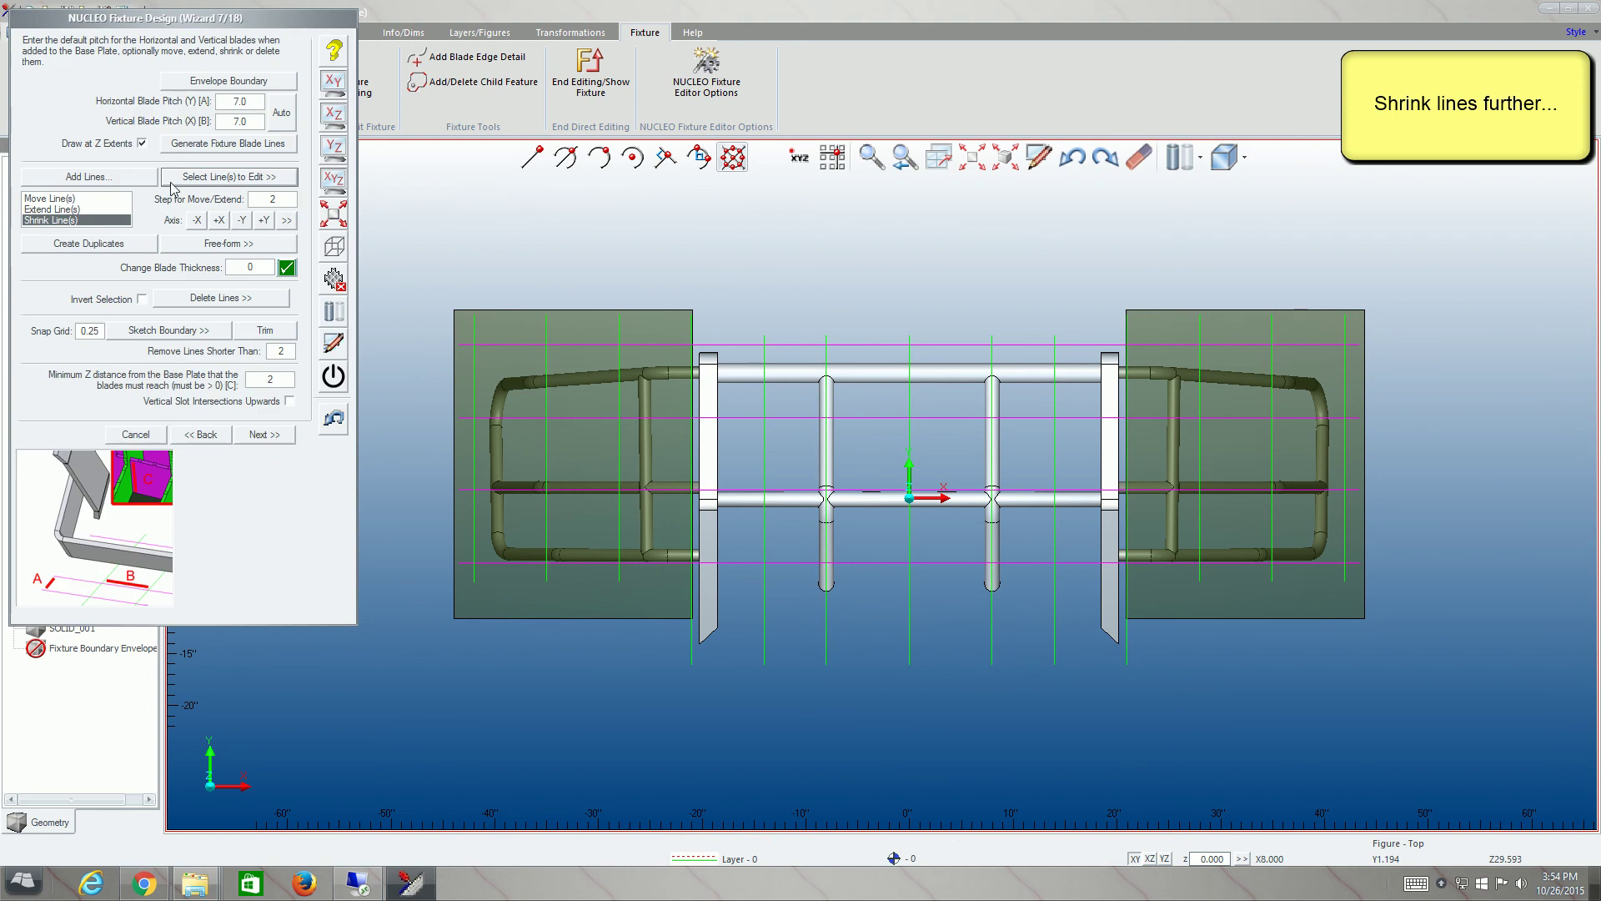
click(243, 222)
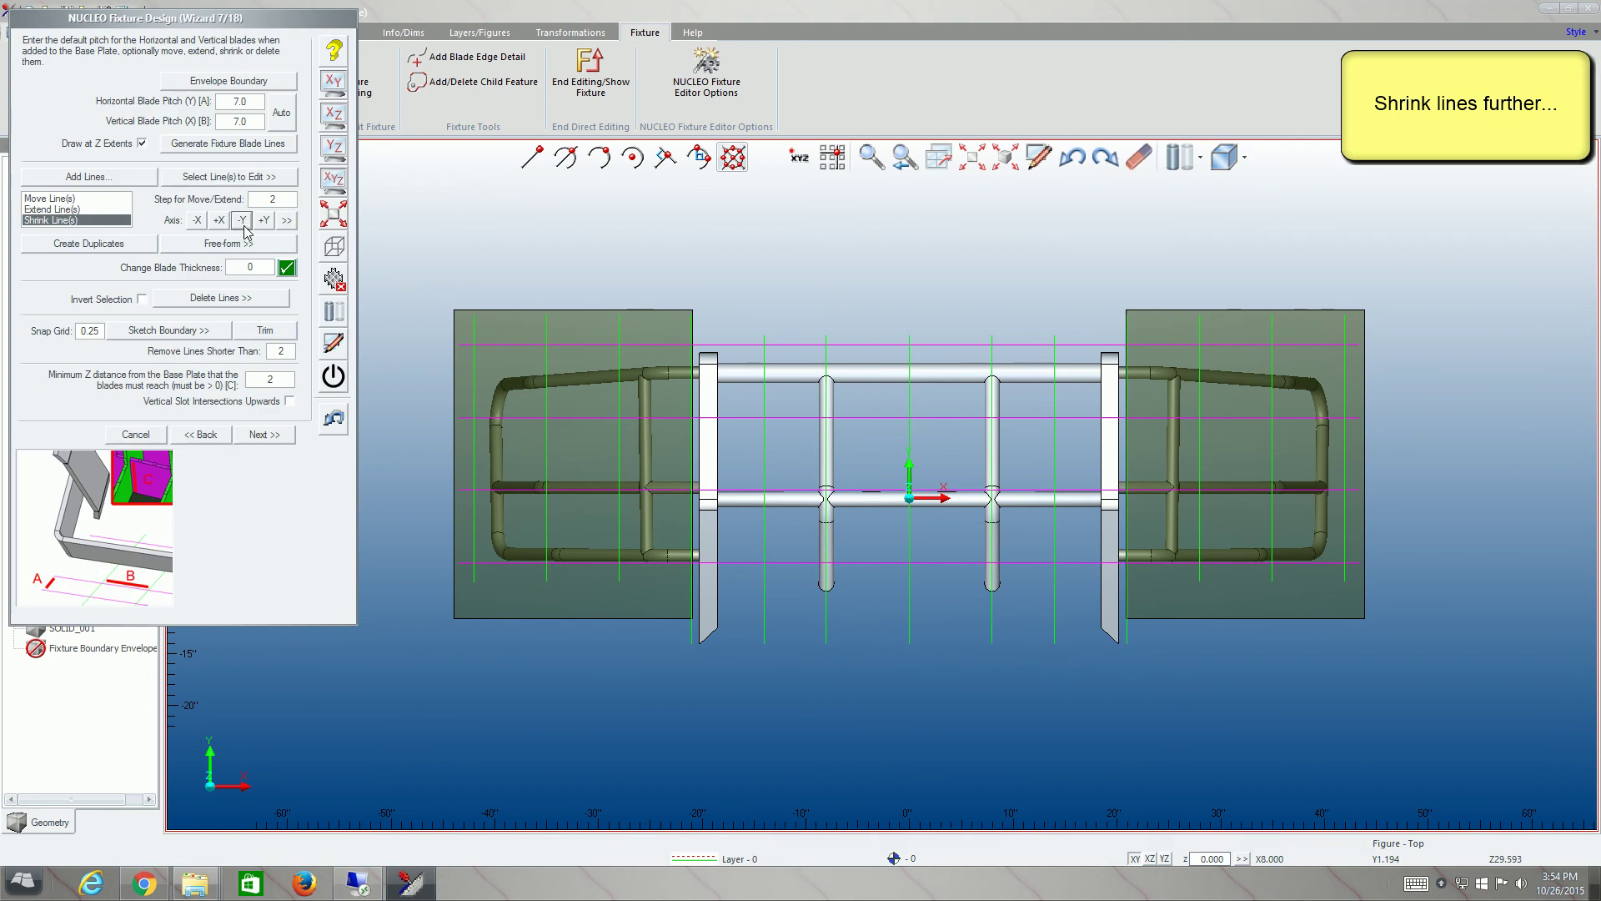
click(243, 222)
- Set tab width 3, depth .5, clip width 1 and clip height .25
click(266, 434)
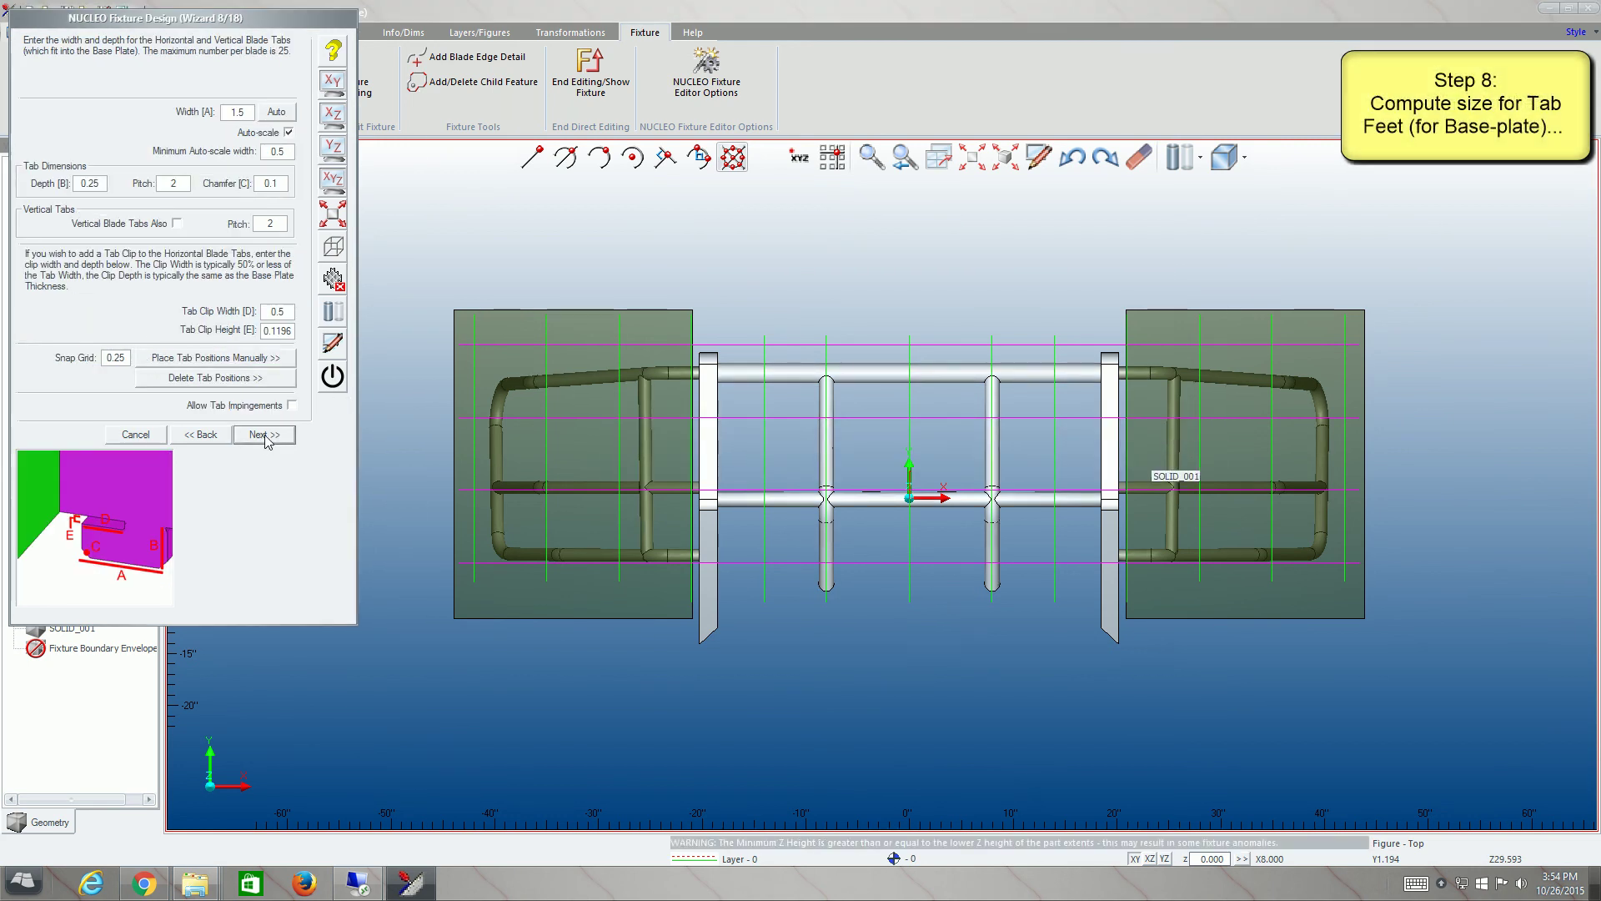
click(278, 113)
text(3)
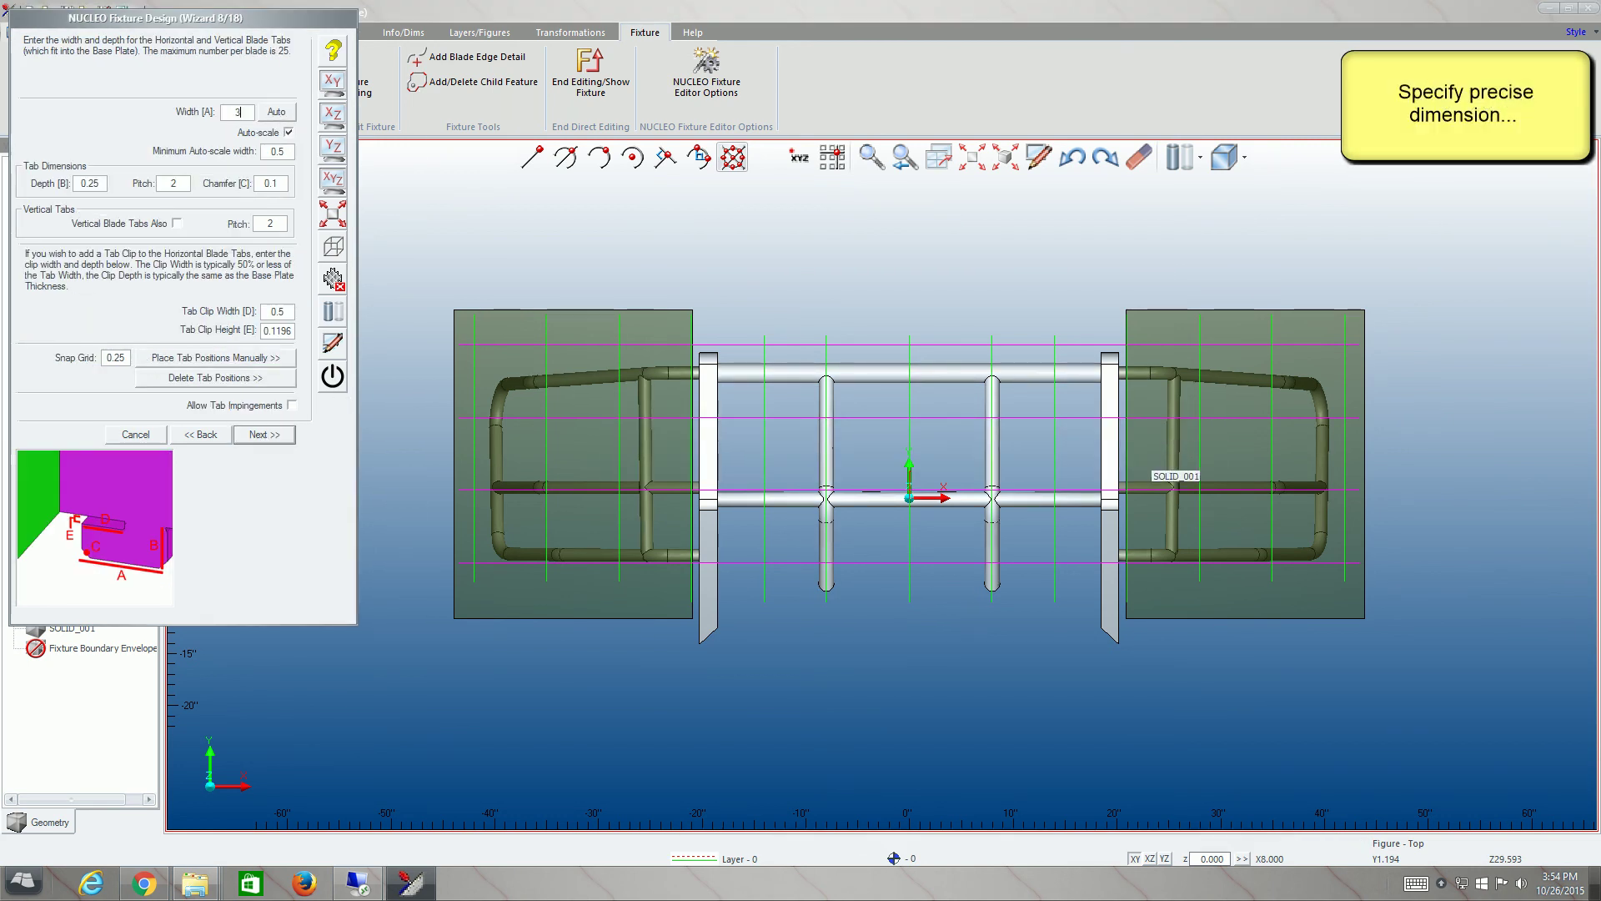
drag(106, 183, 7, 187)
text(.5)
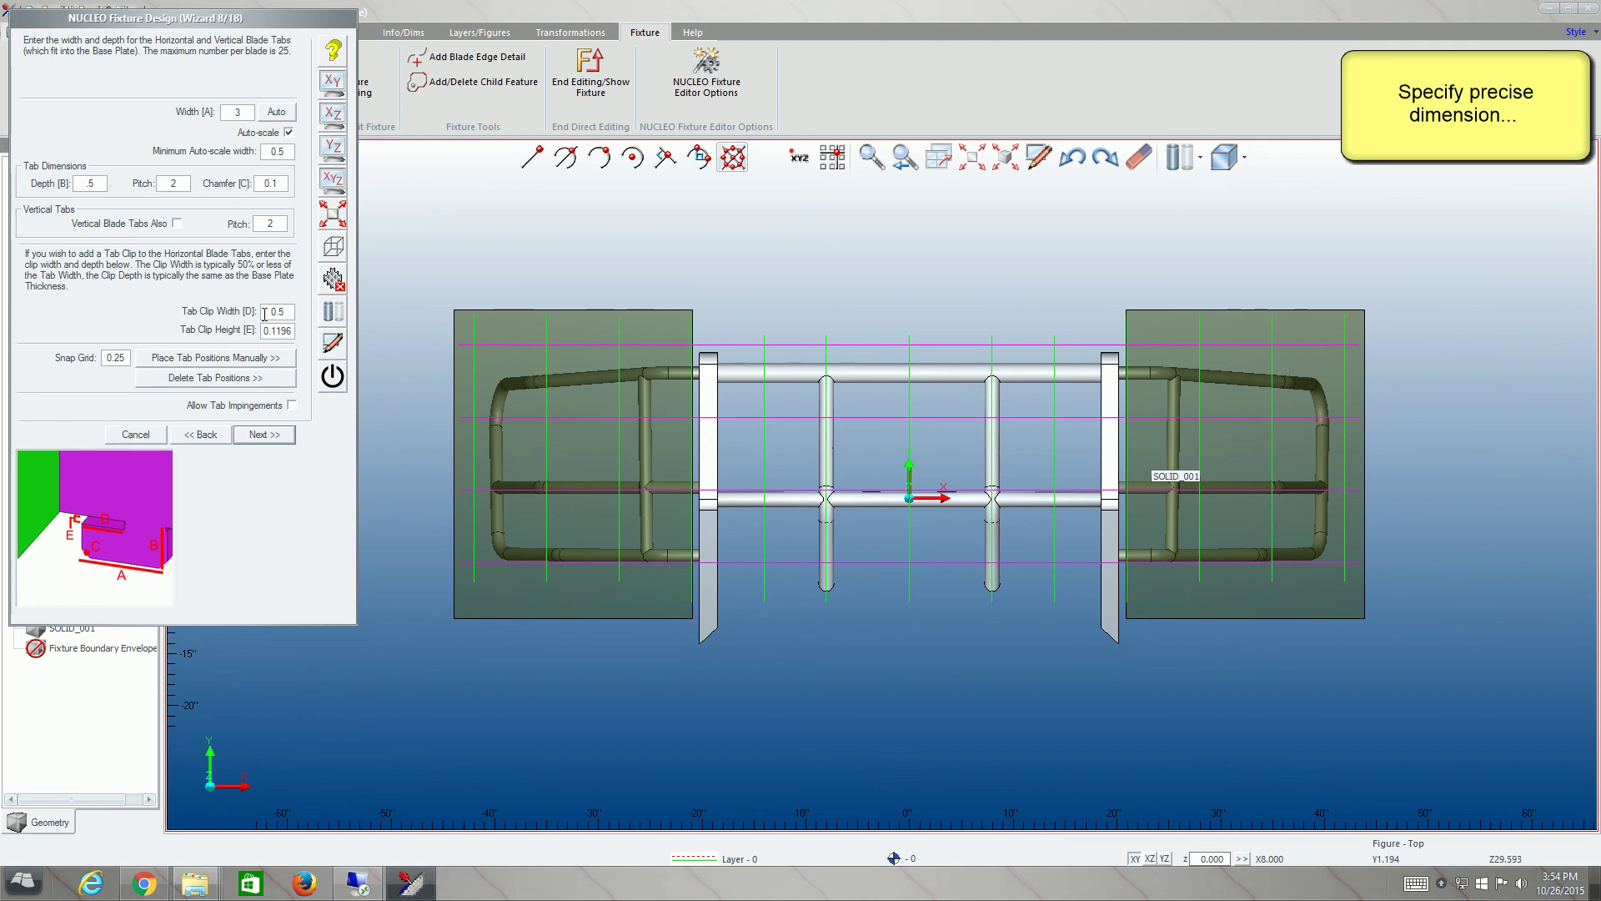
drag(284, 311, 171, 315)
text(1)
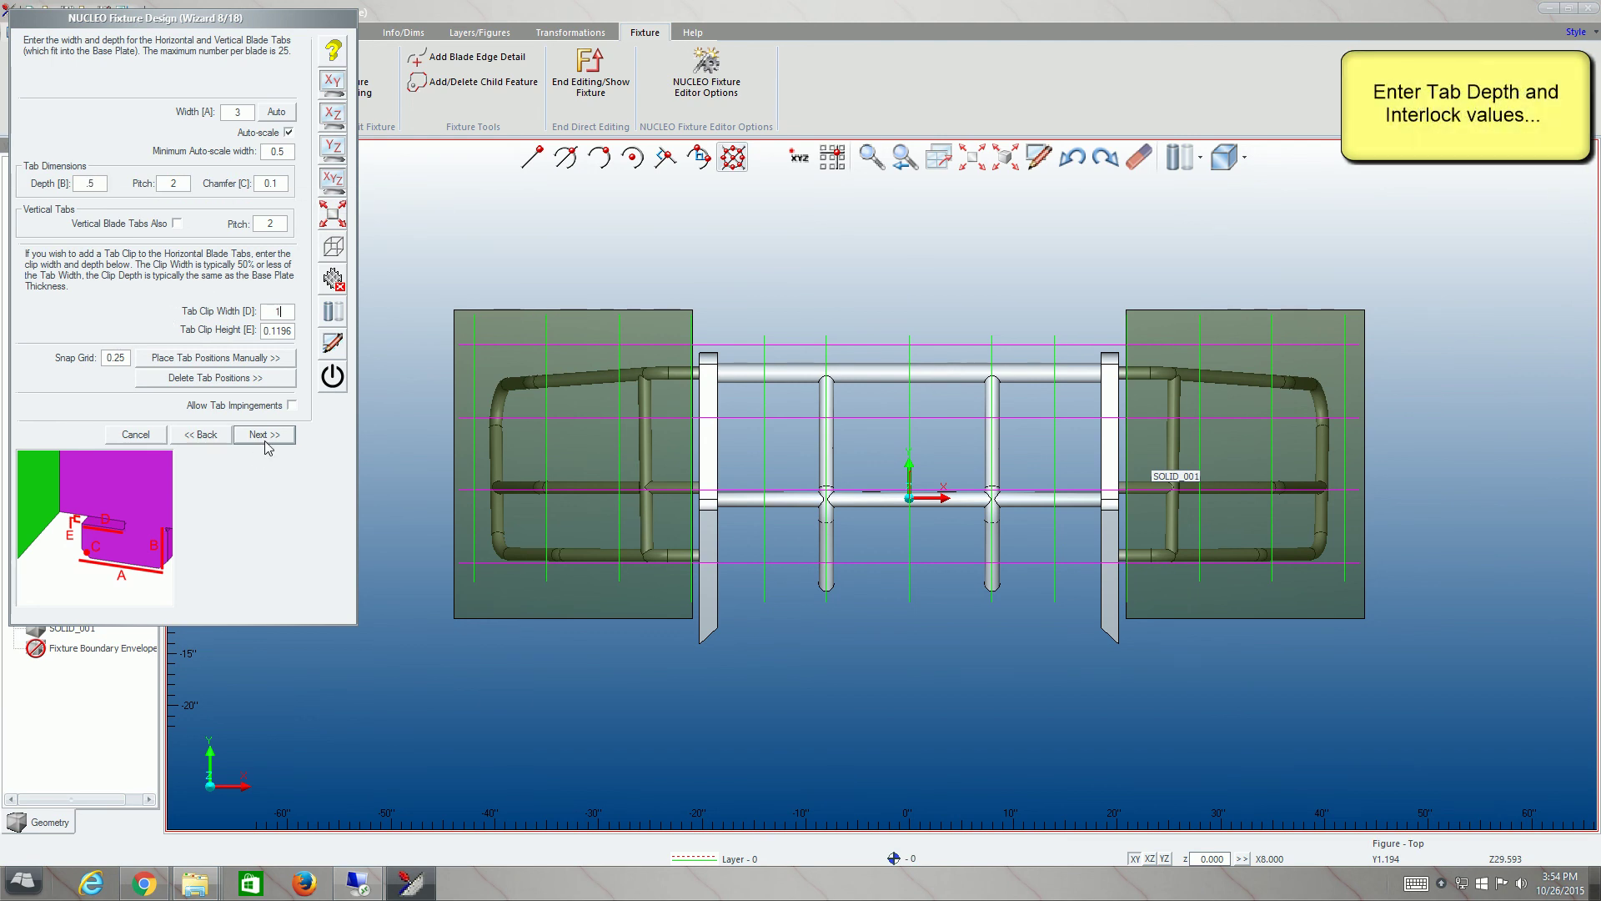
double_click(281, 332)
text(.25)
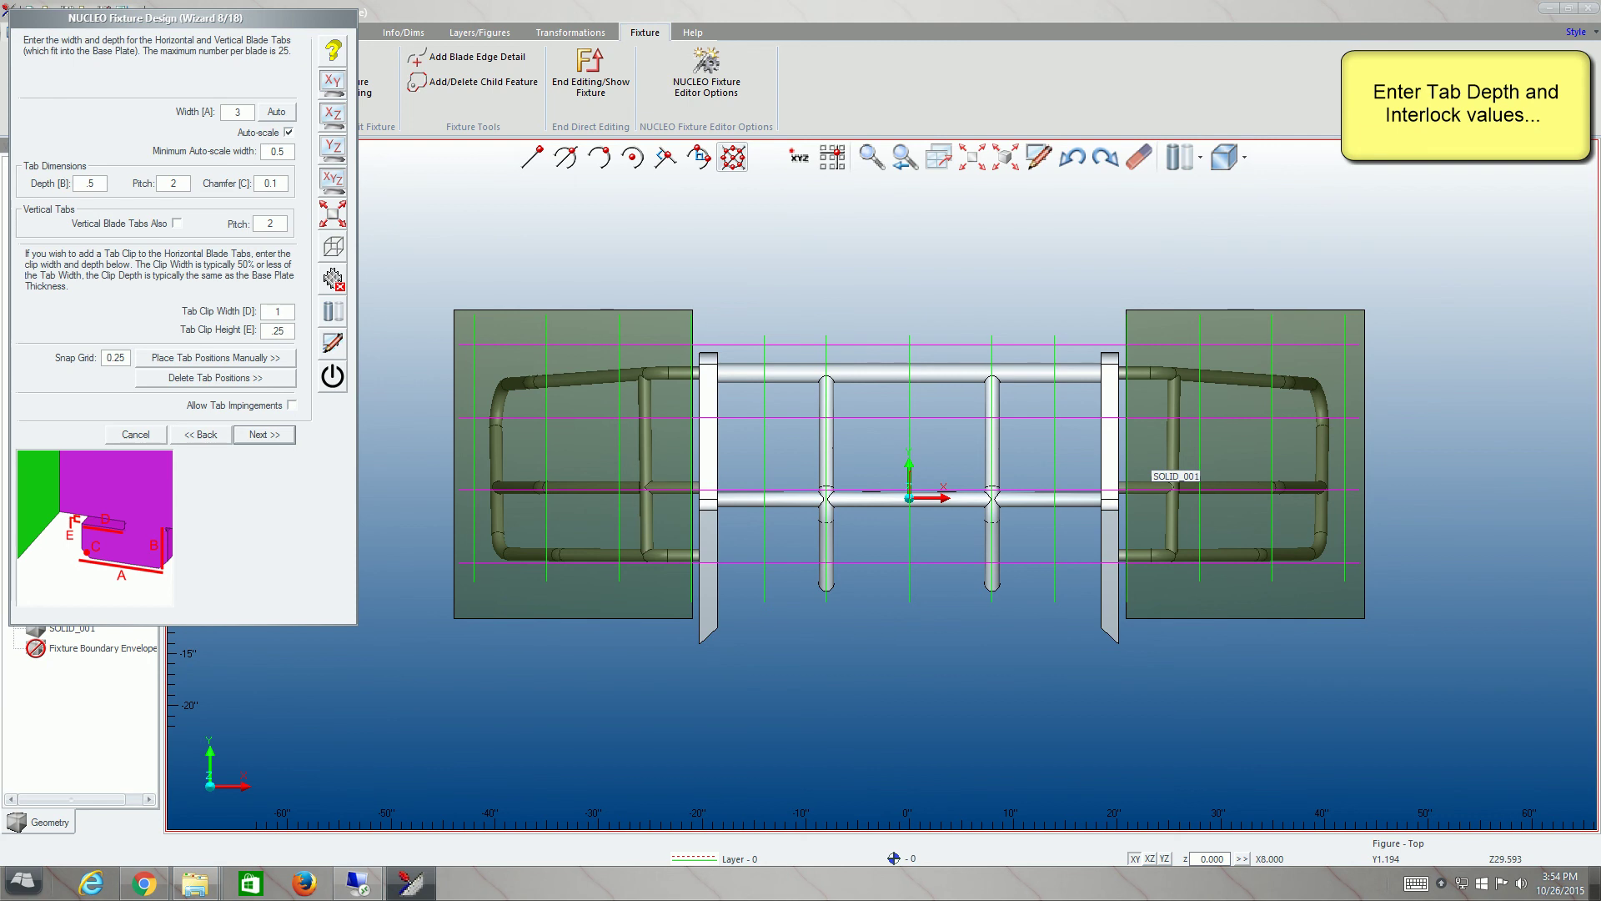
- Keep default clamp, weld, gripper, bolt-hole and colour settings through steps 9–18 and finish the wizard
click(269, 437)
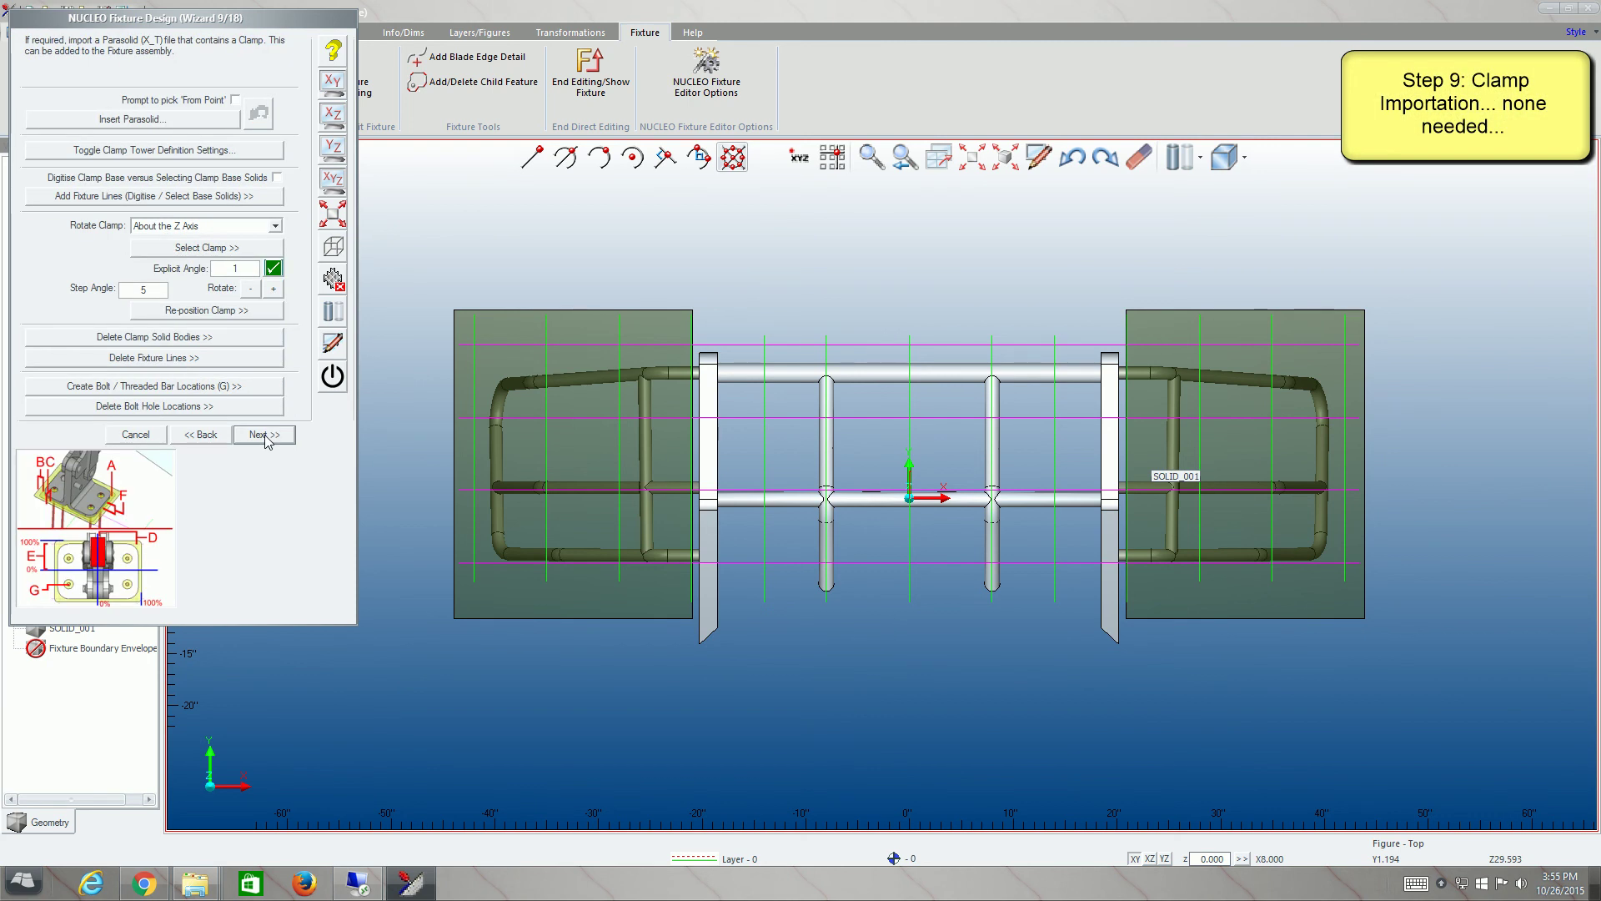
click(265, 435)
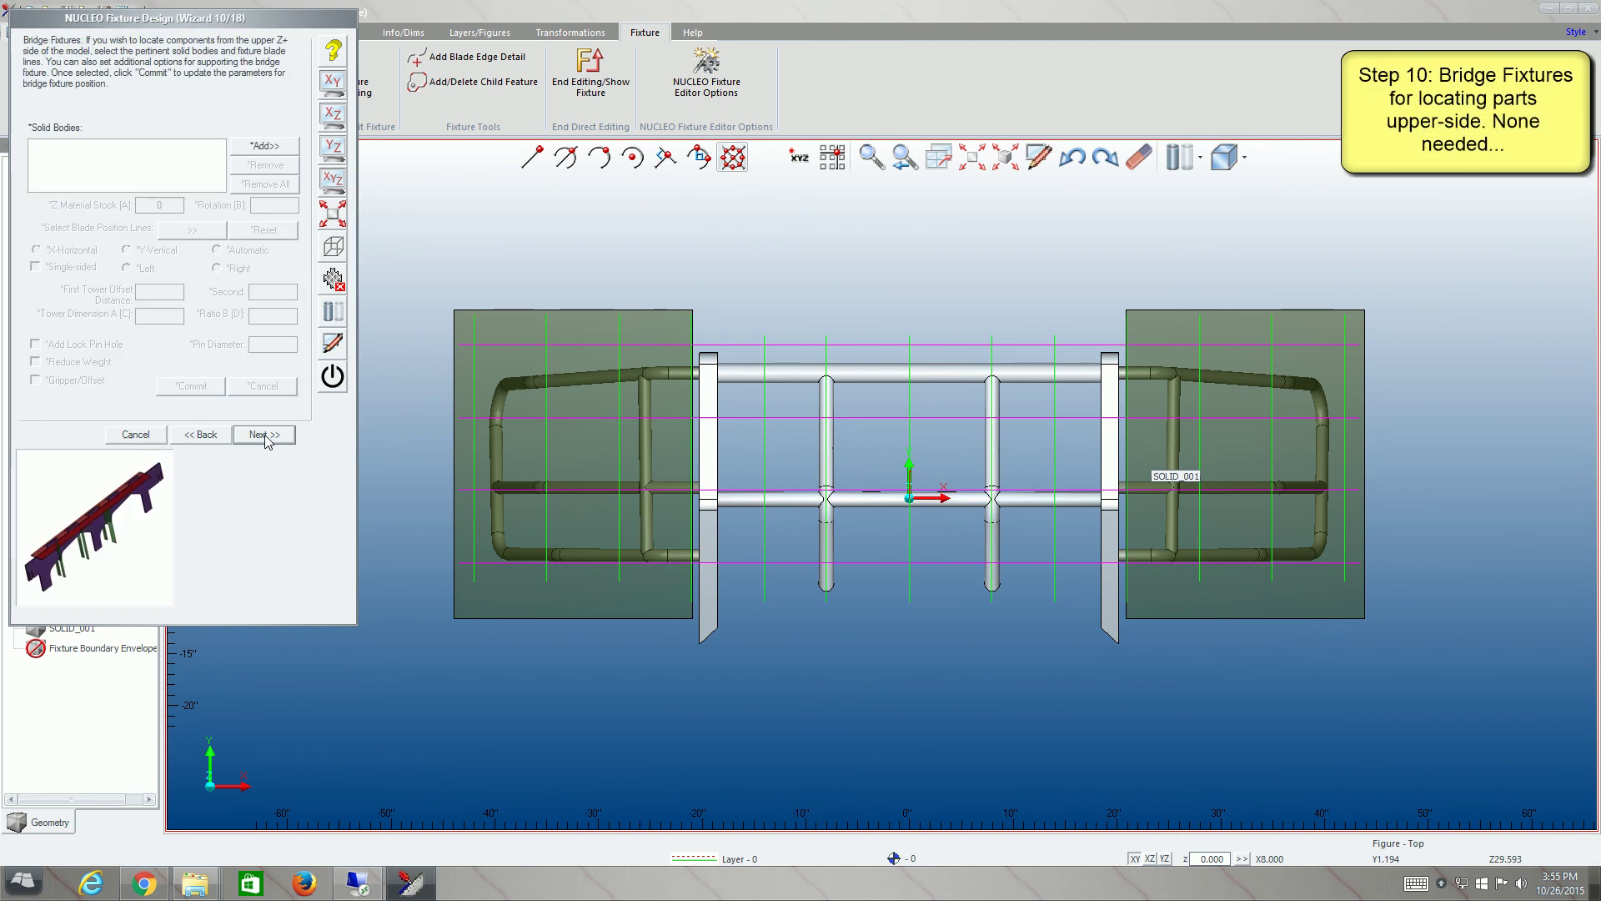
click(266, 435)
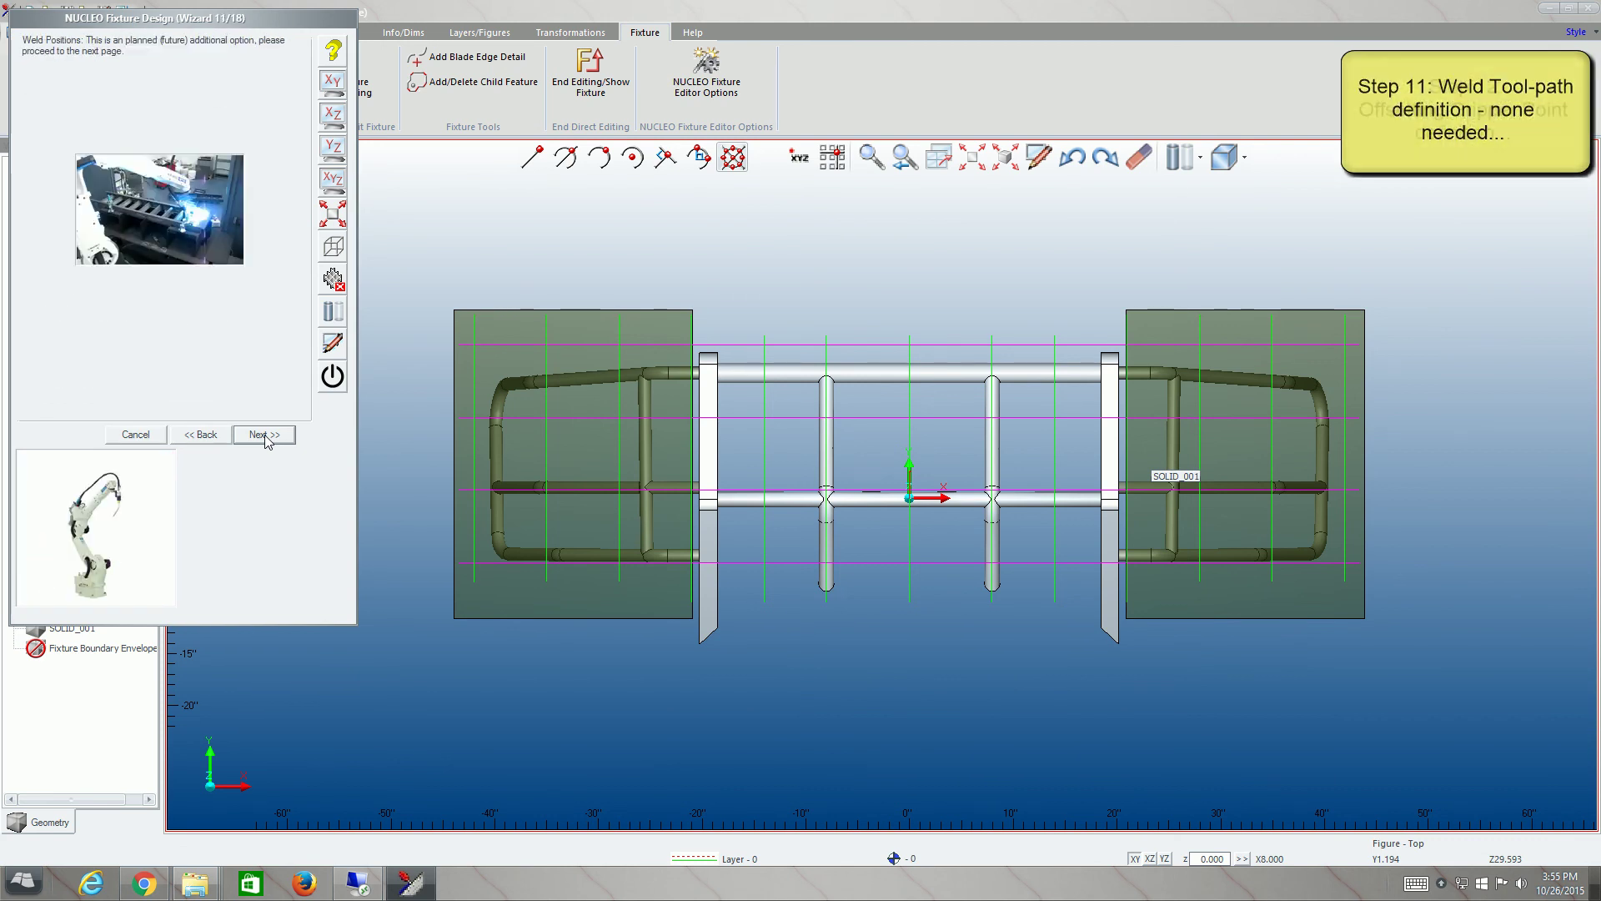
click(266, 435)
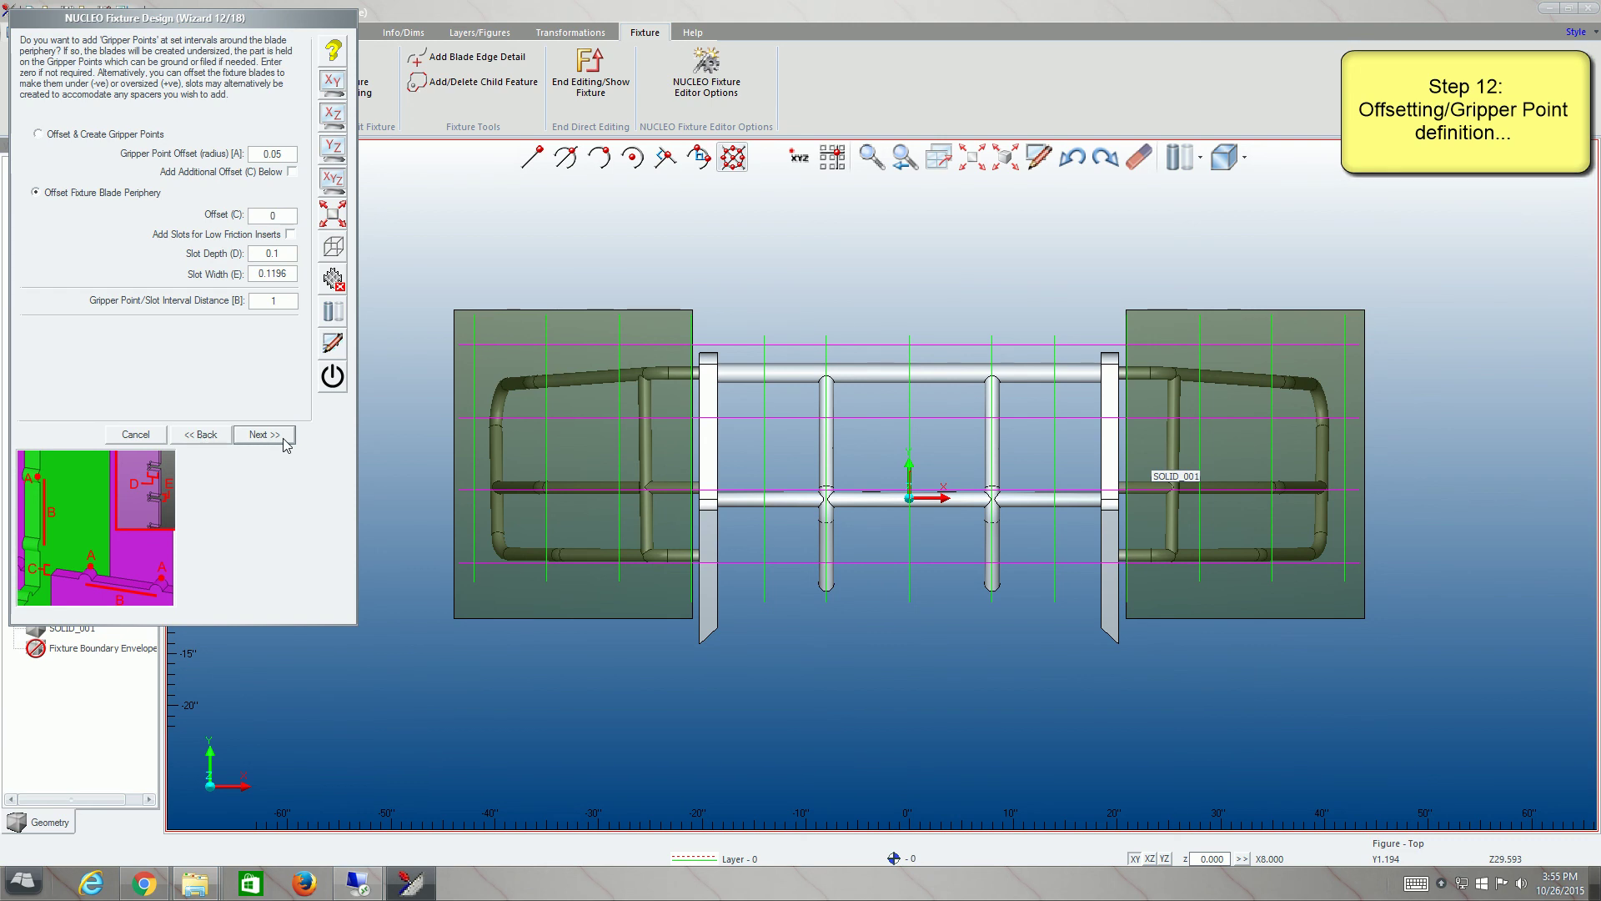
click(269, 437)
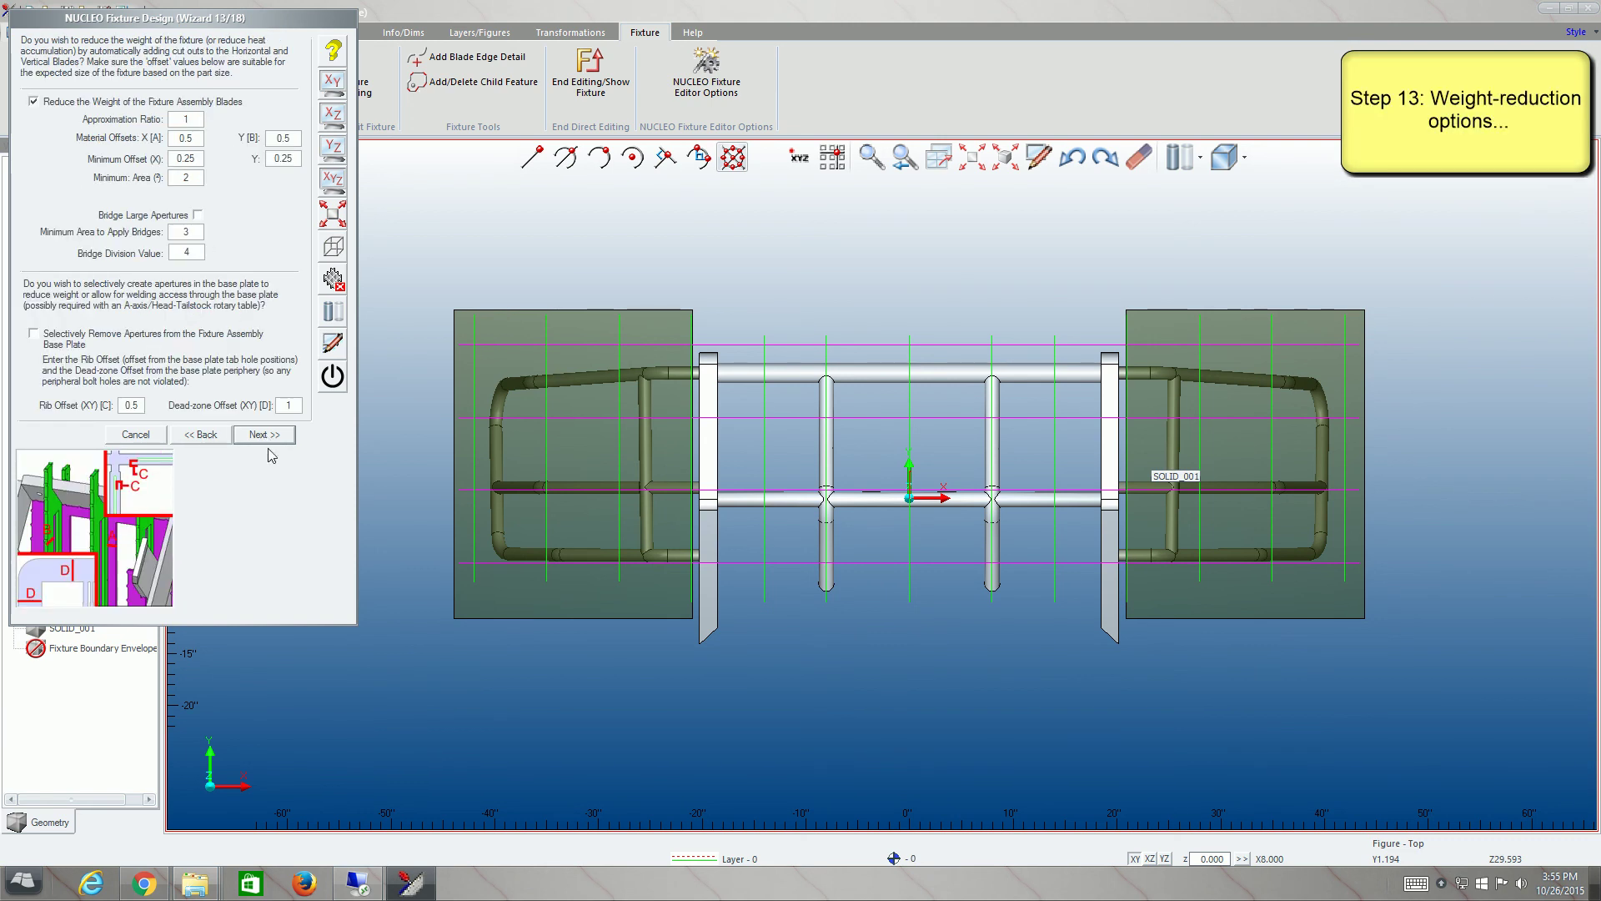
click(267, 437)
click(267, 438)
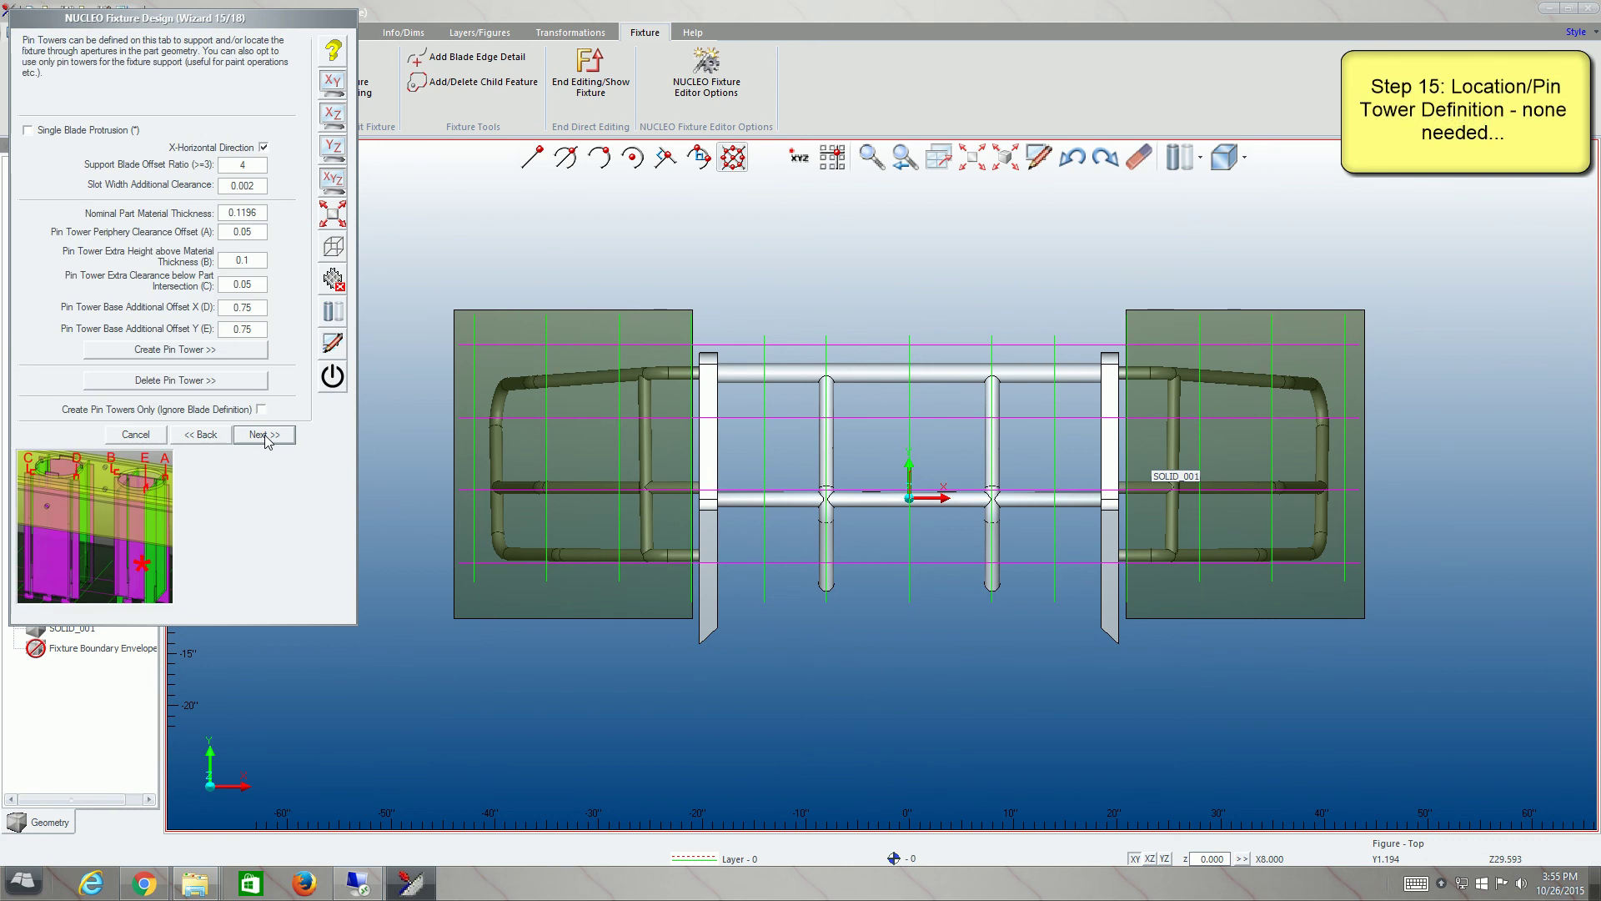
click(267, 438)
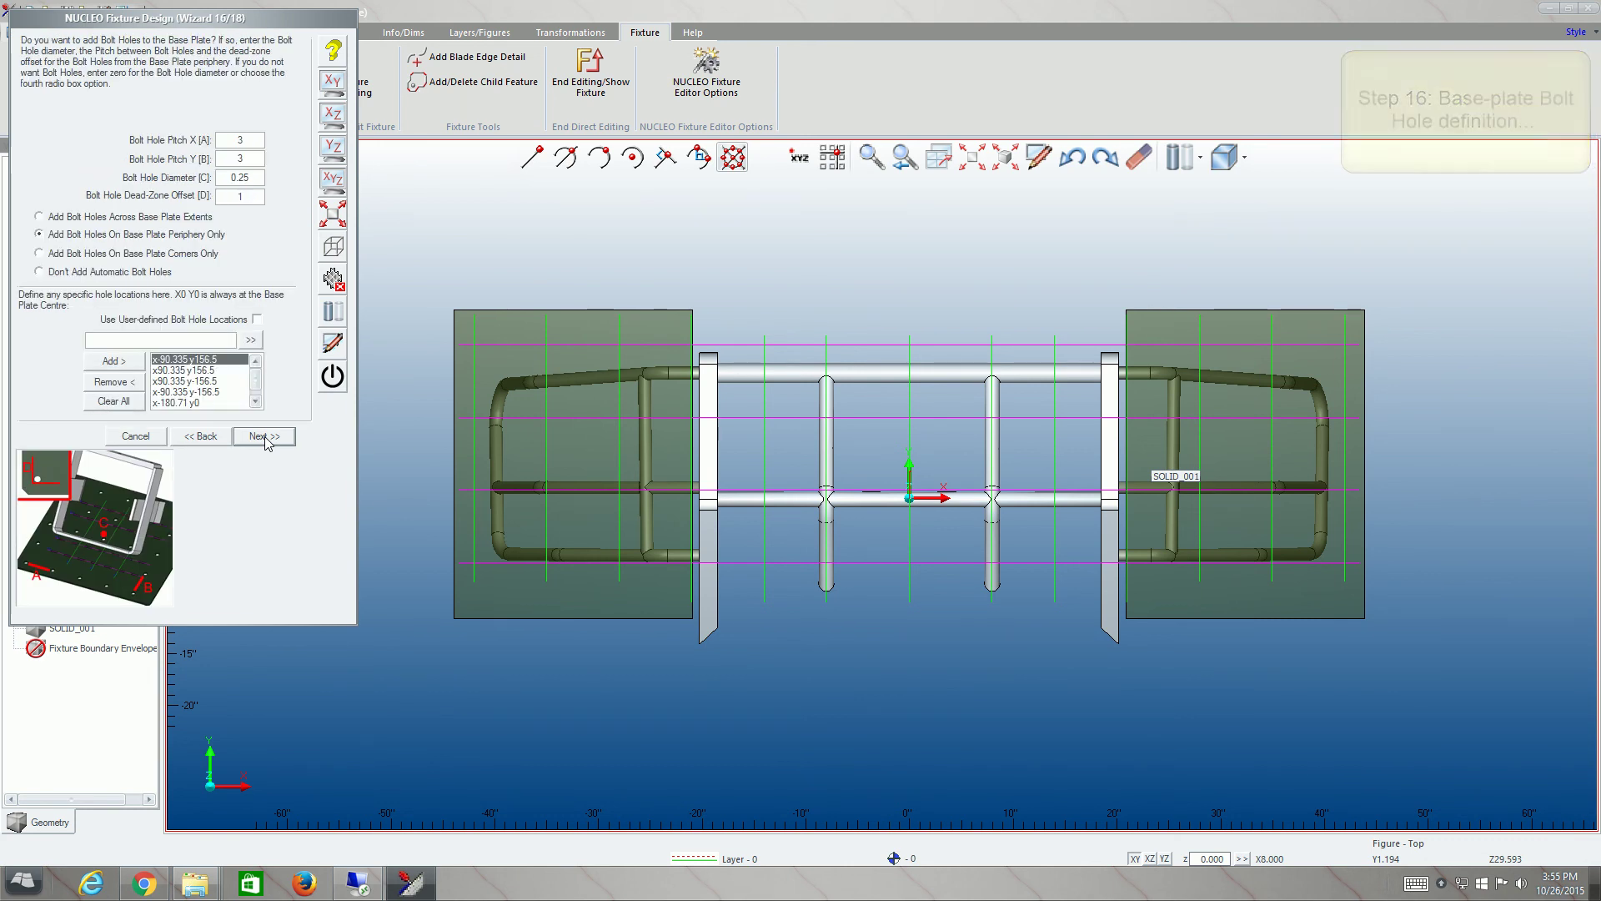
click(265, 437)
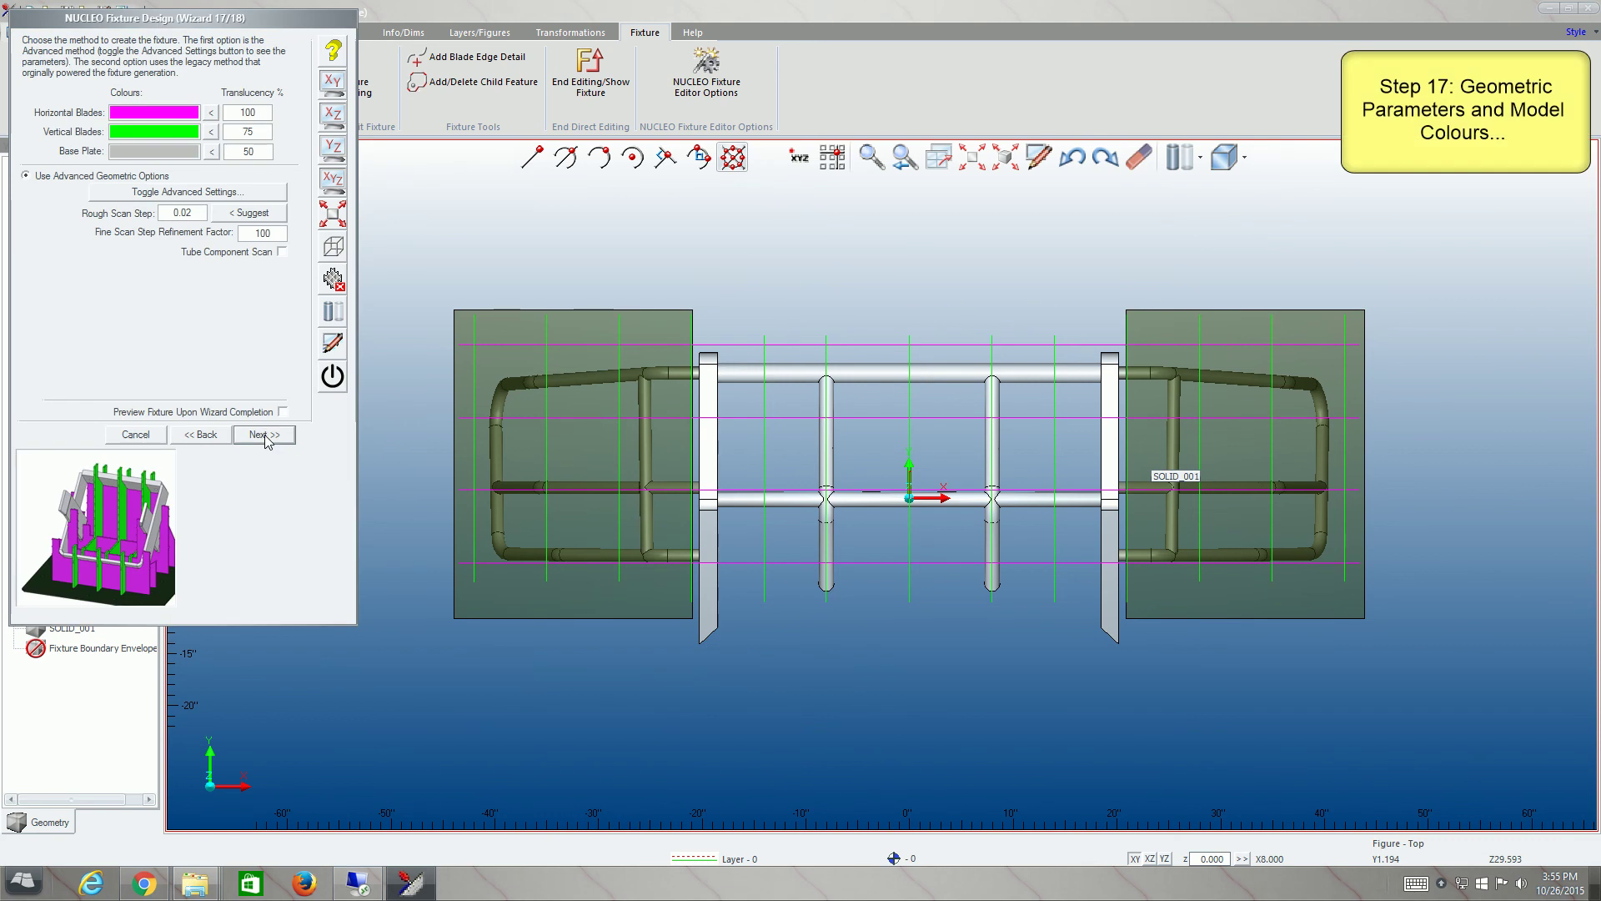
click(264, 436)
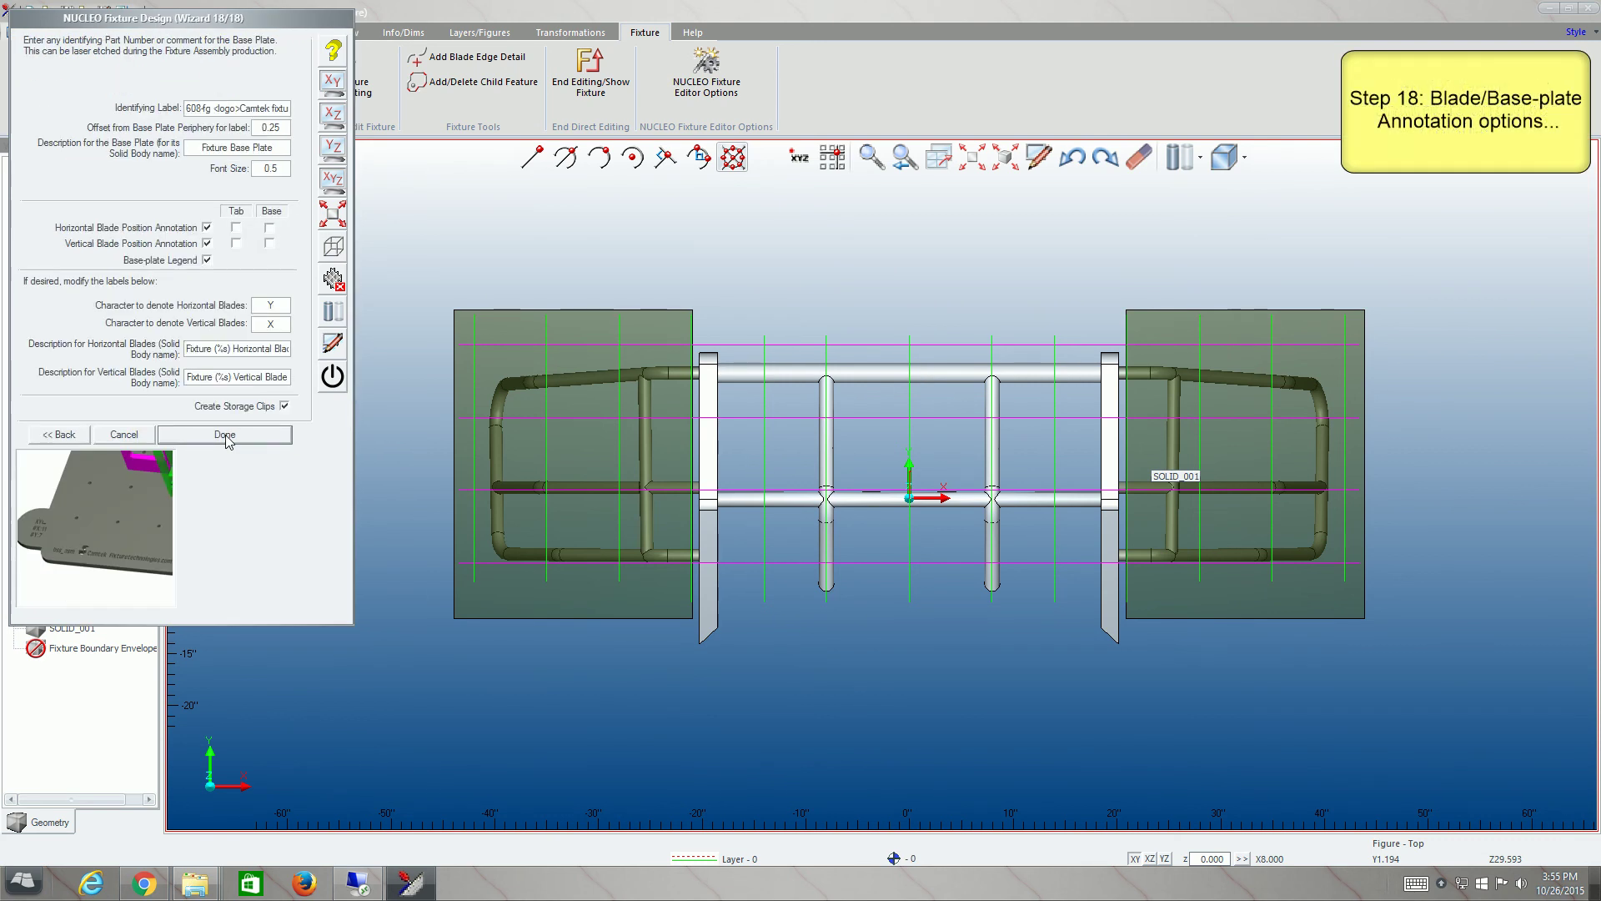
click(225, 434)
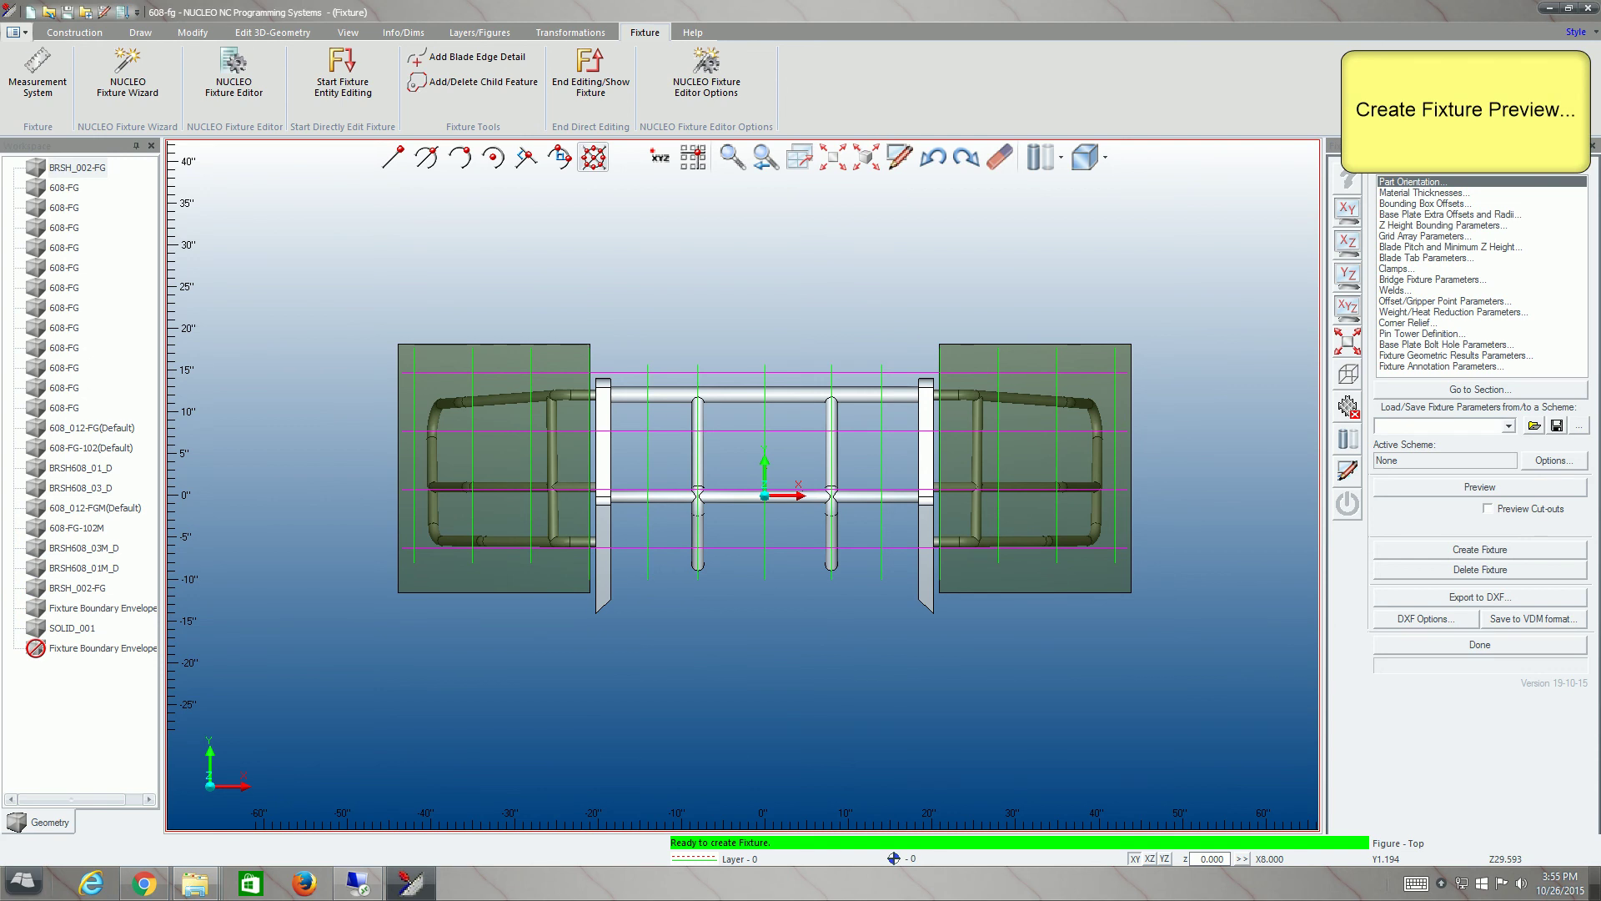
- Generate the fixture preview with cut-outs enabled
click(1516, 511)
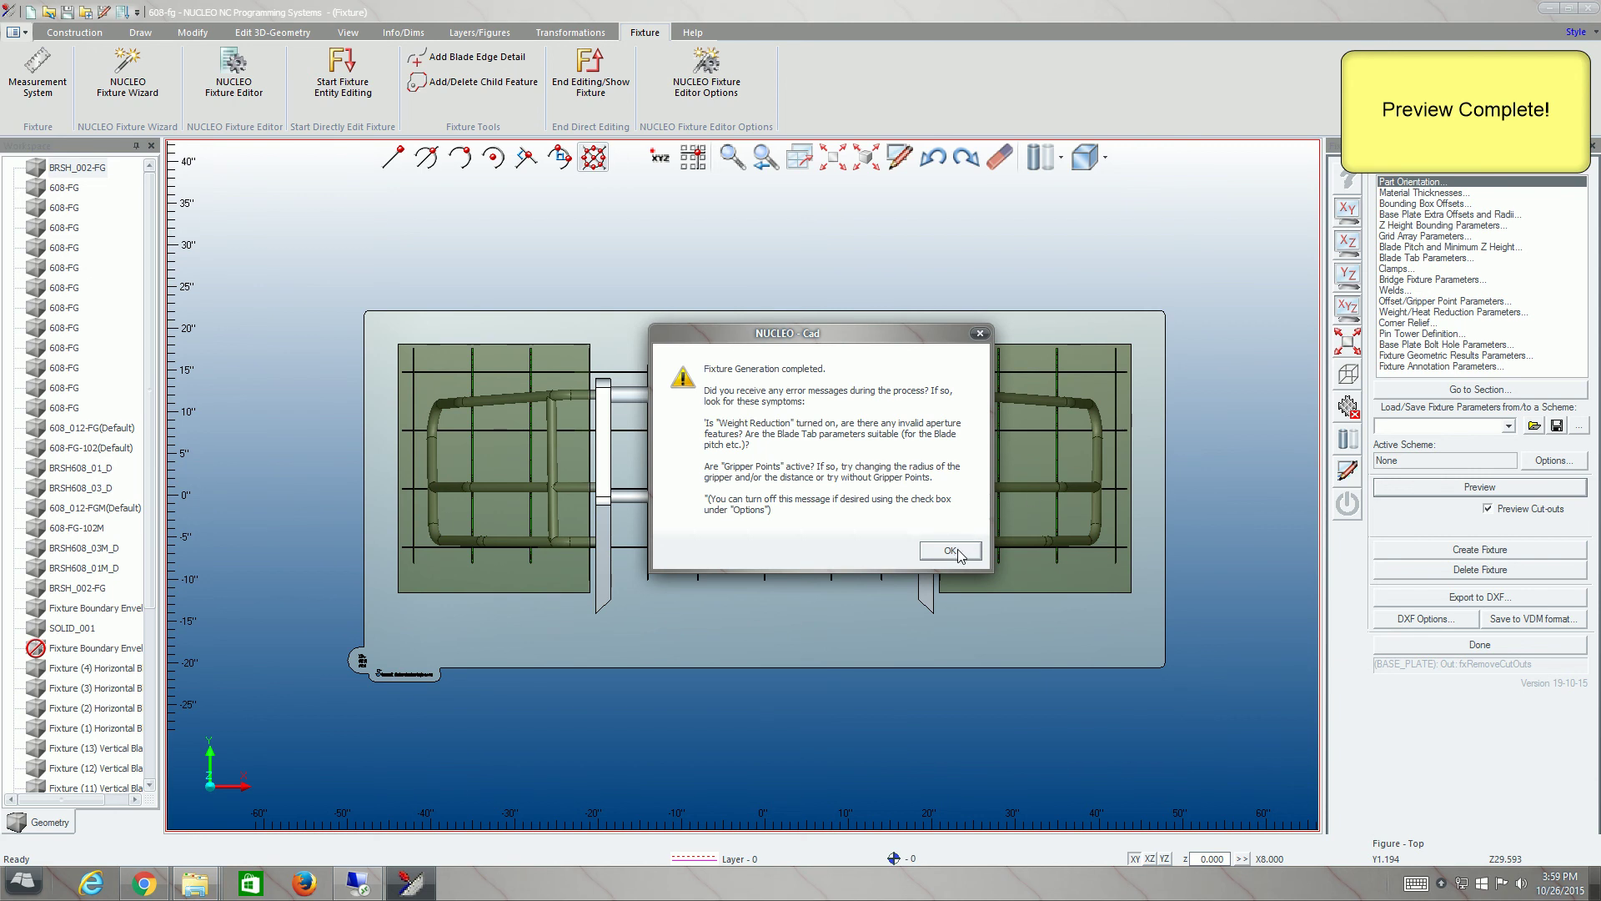
- Inspect the generated fixture alone, then show the part and all hidden bodies again
click(949, 549)
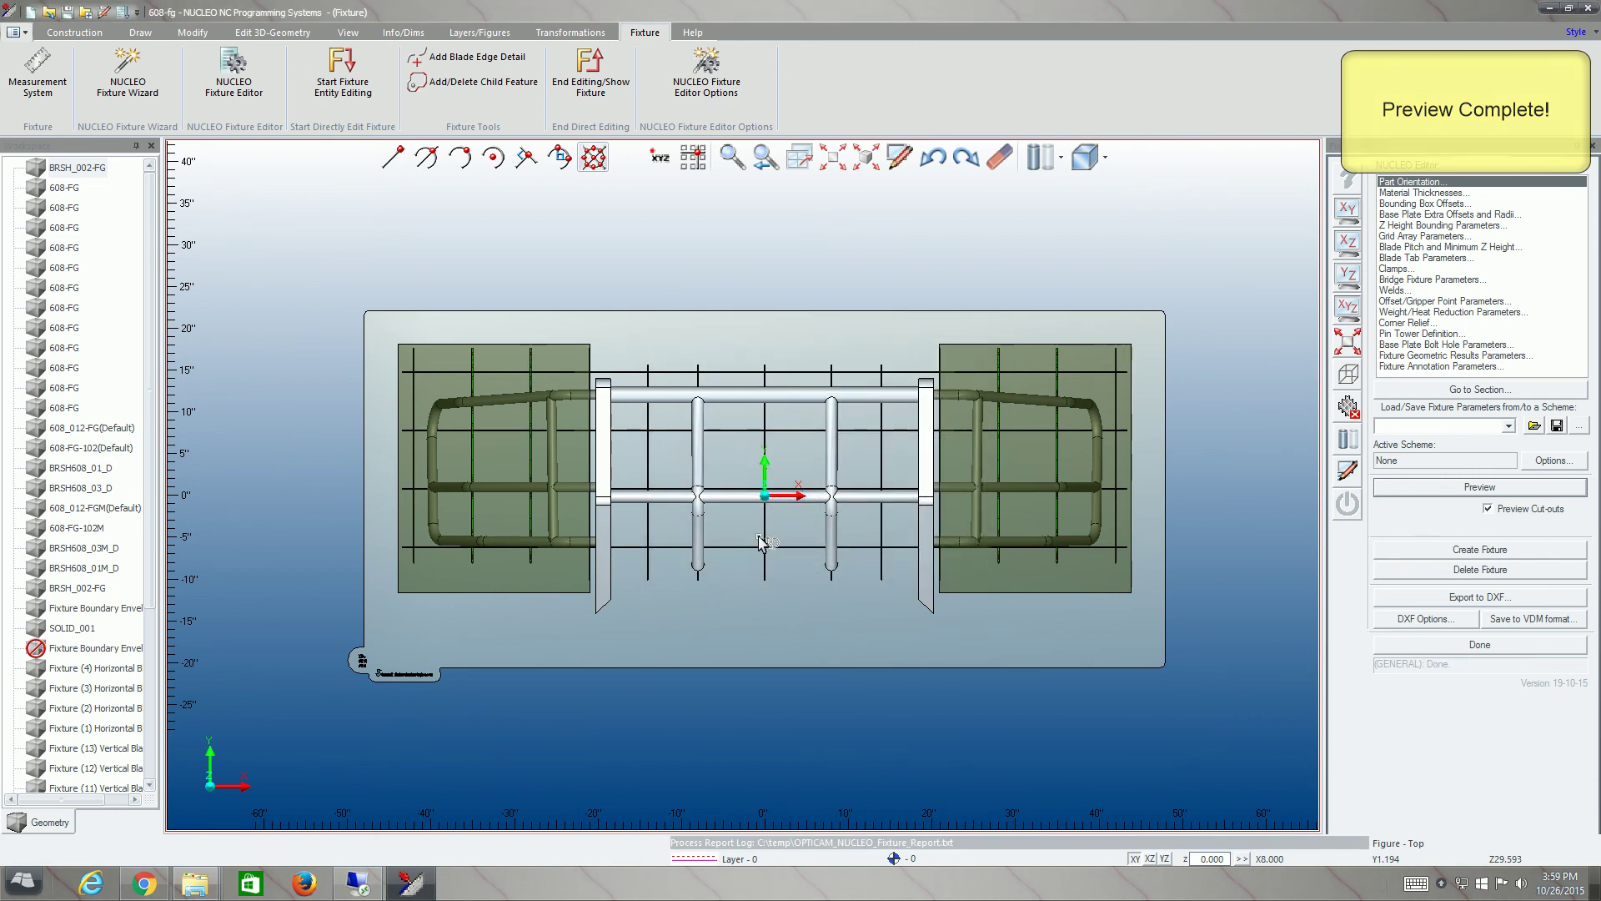
mouse_move(778, 505)
middle_down()
mouse_move(717, 420)
mouse_move(1201, 421)
middle_up()
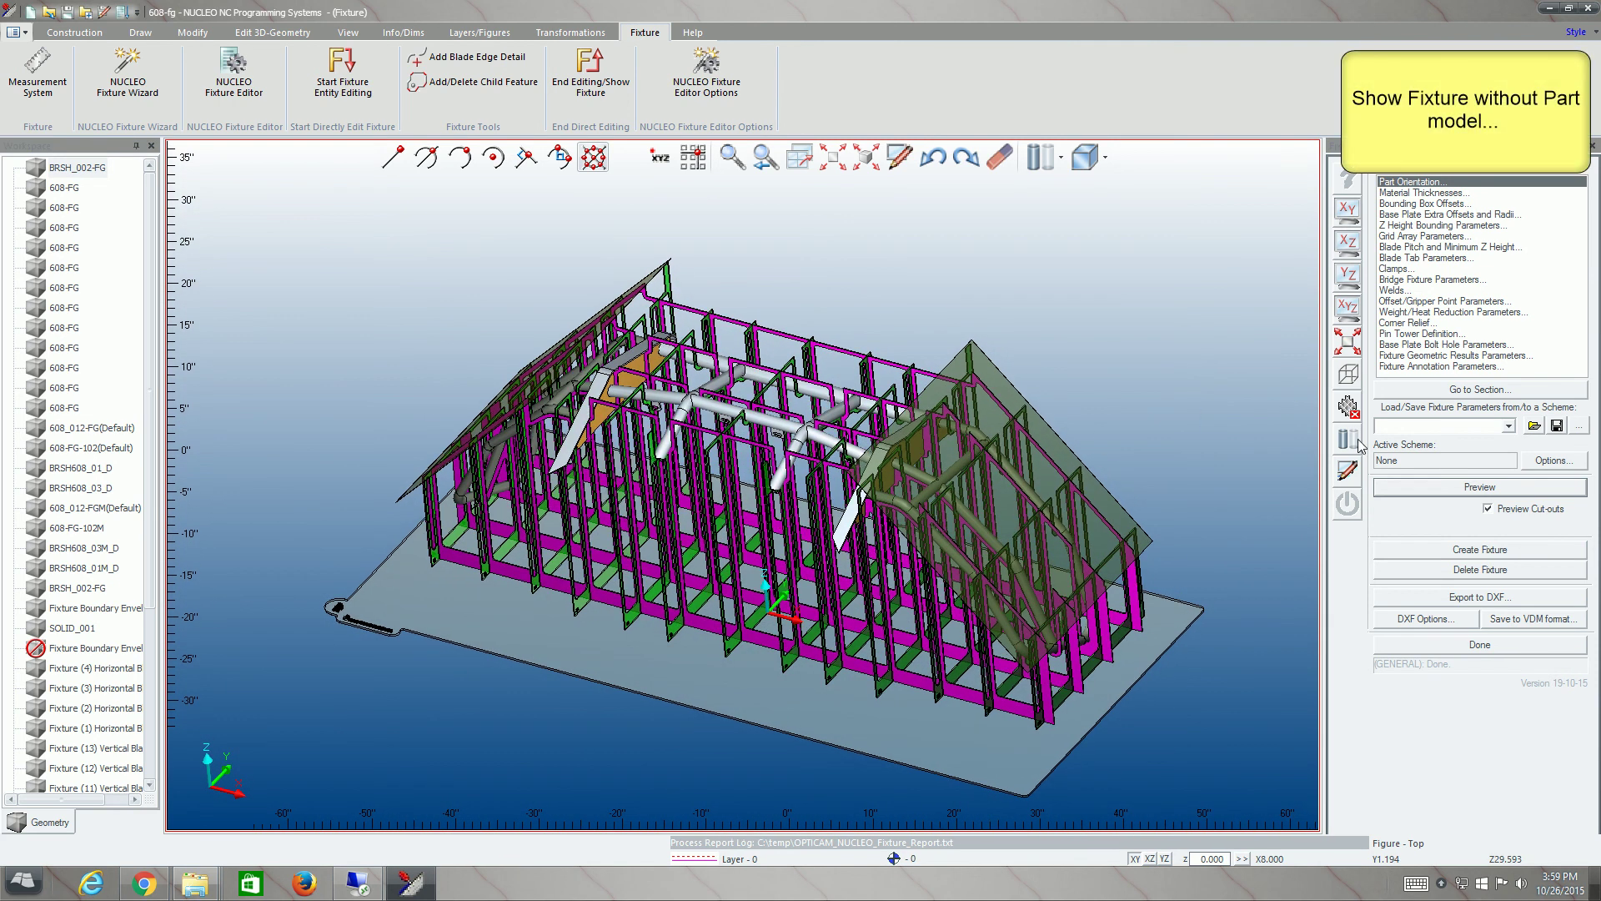
click(1348, 440)
mouse_move(808, 464)
middle_down()
mouse_move(767, 465)
mouse_move(921, 412)
mouse_move(824, 406)
mouse_move(805, 426)
middle_up()
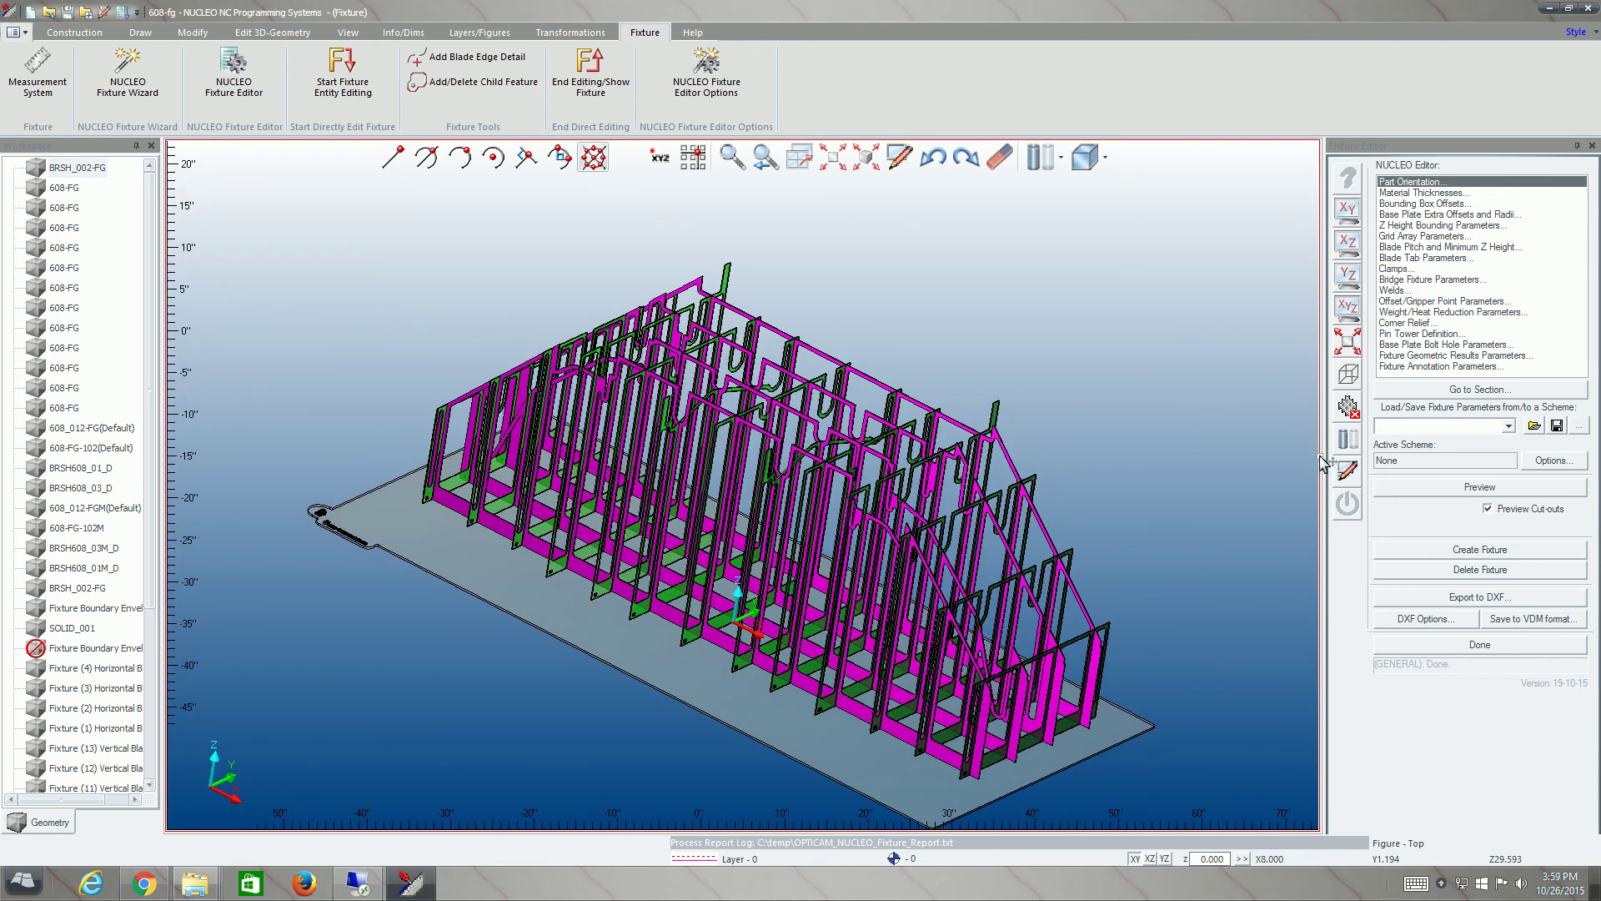
click(1346, 446)
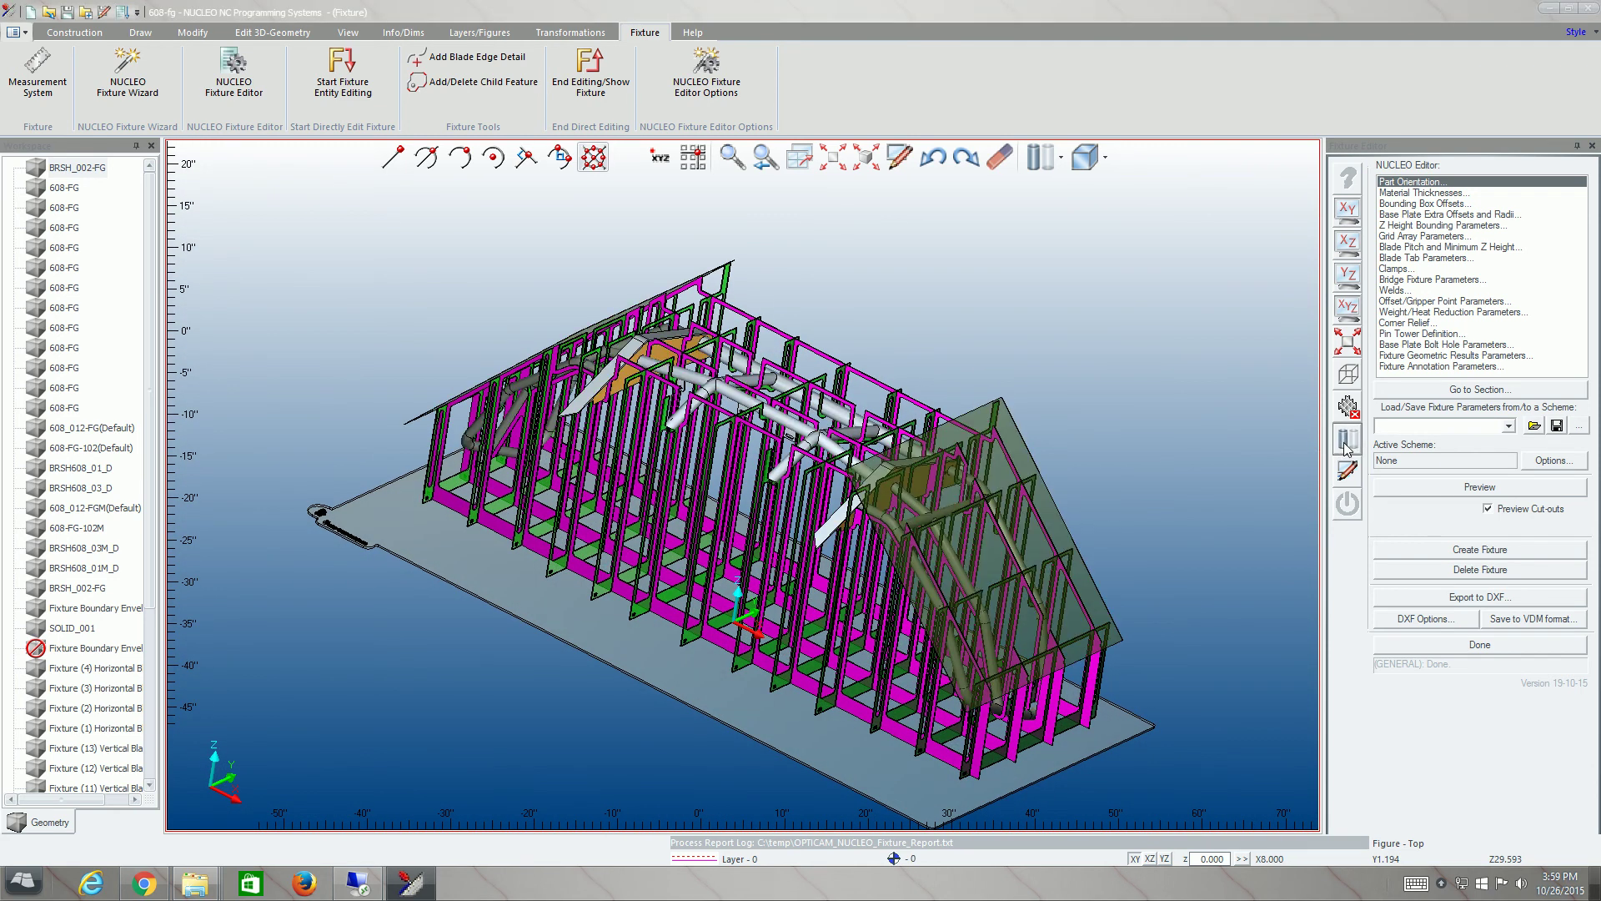
right_click(1064, 402)
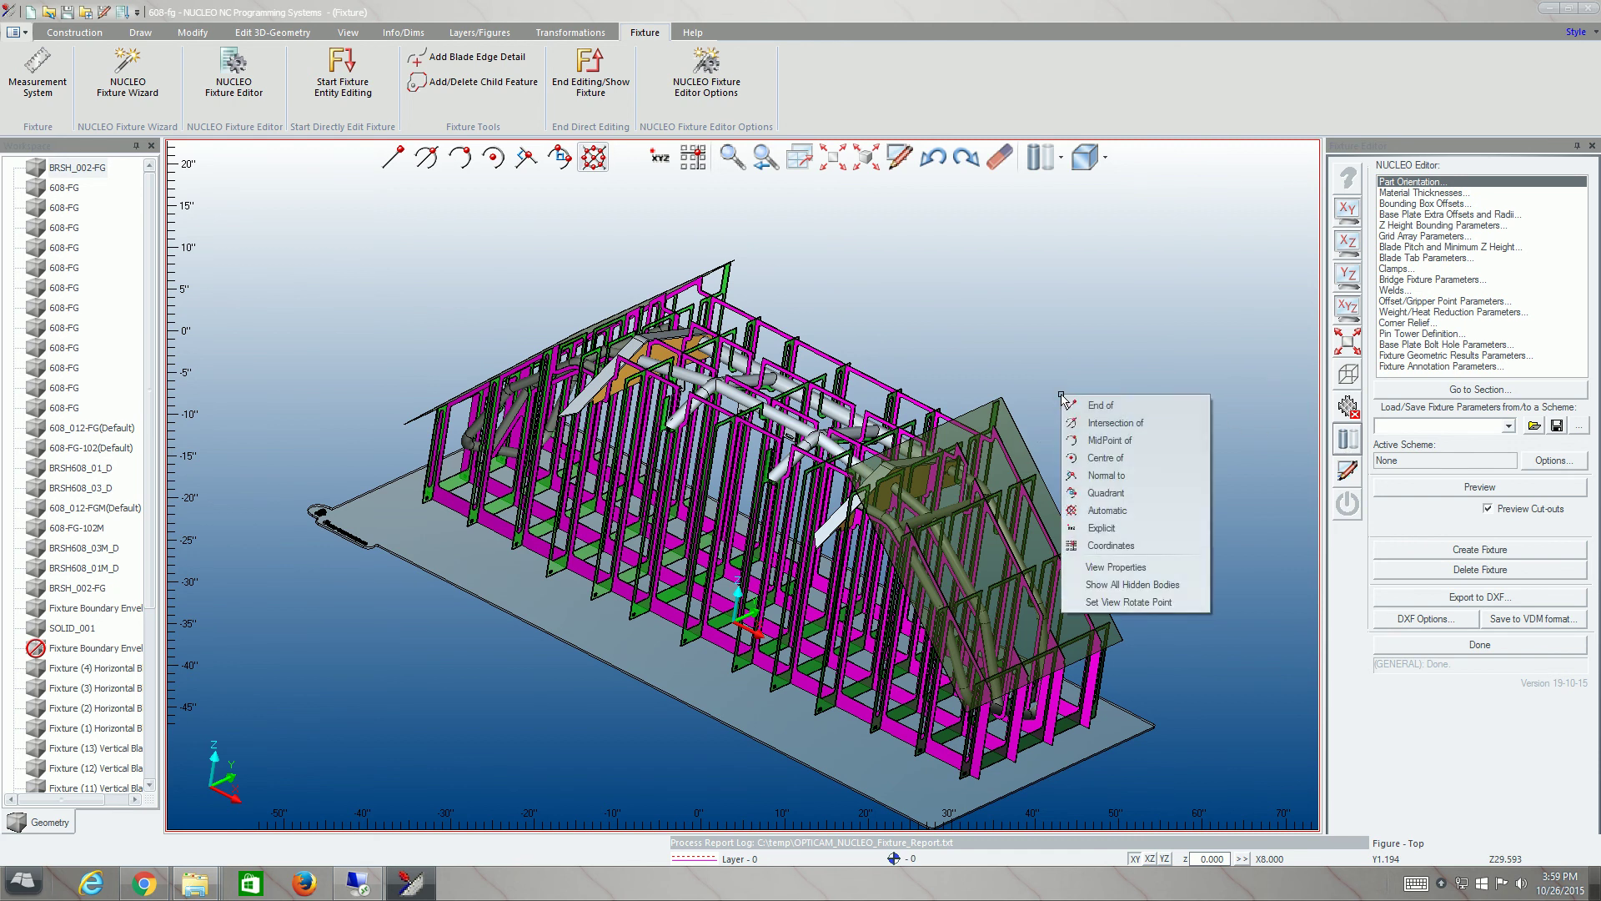
click(1151, 585)
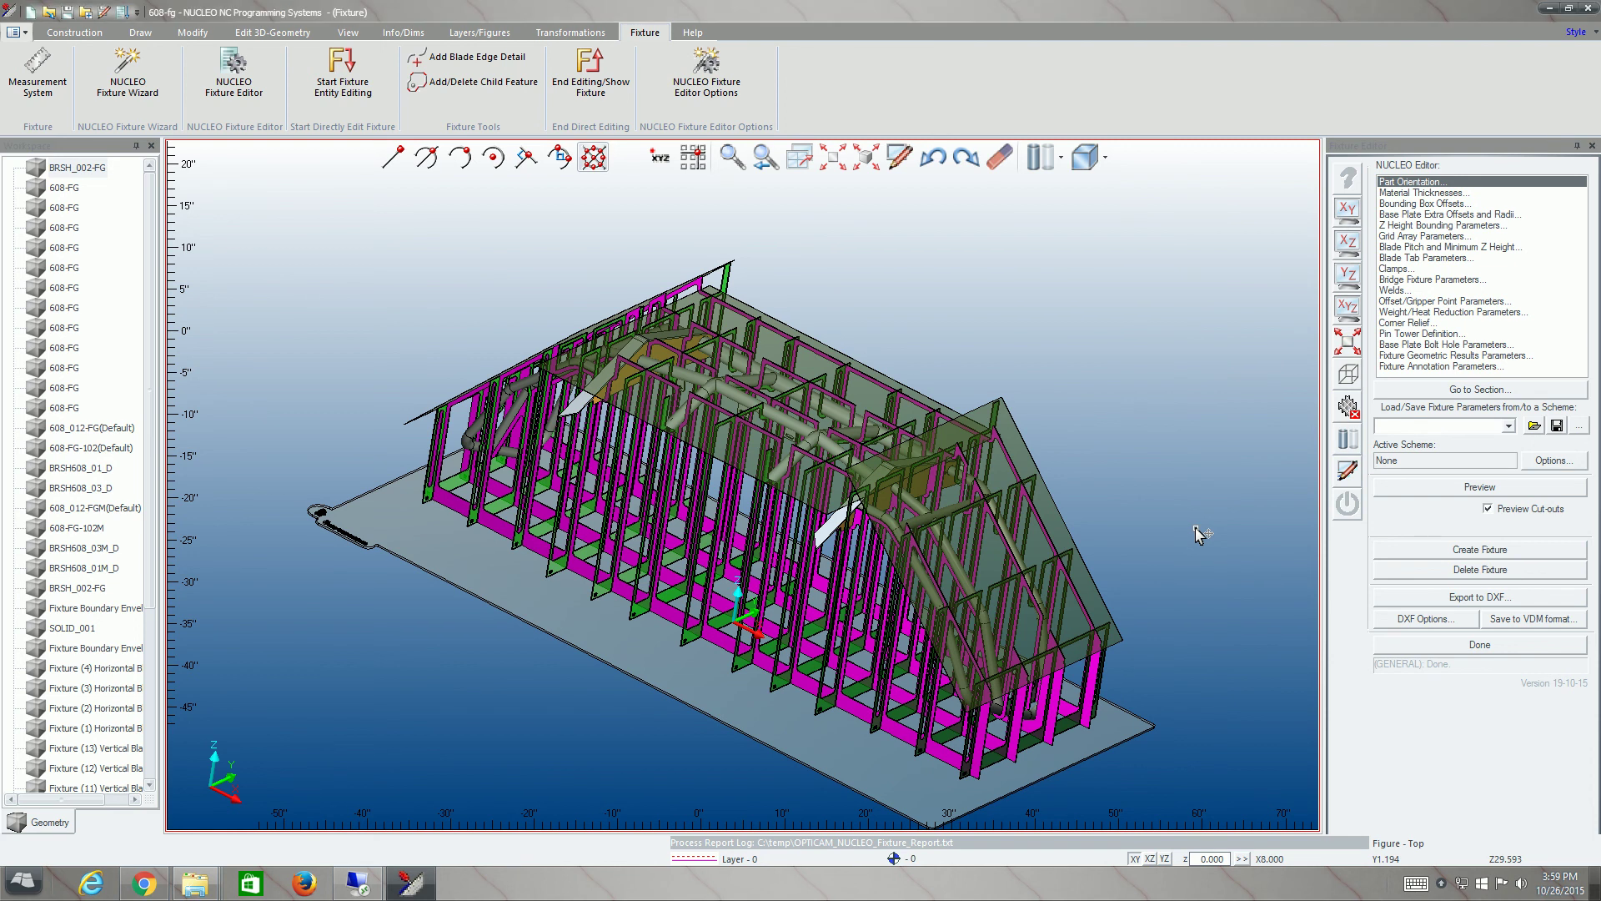